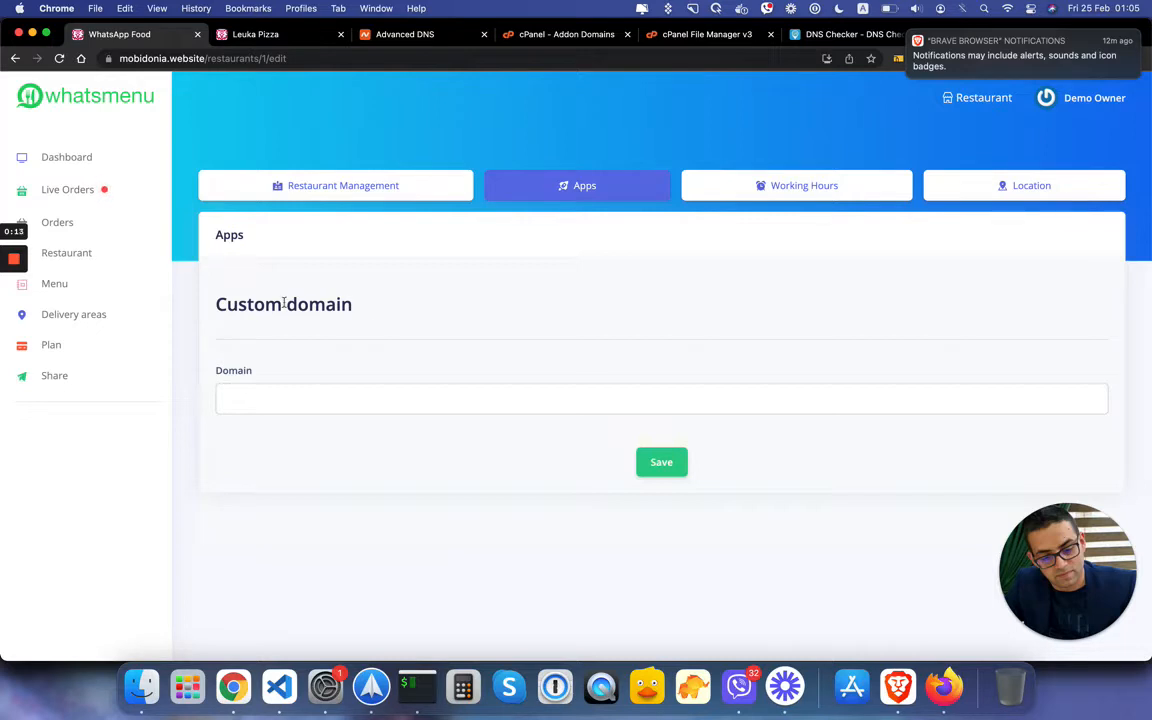
Step: Review the Leuka Pizza restaurant page and the address it is published under
left_click(231, 391)
left_click(235, 399)
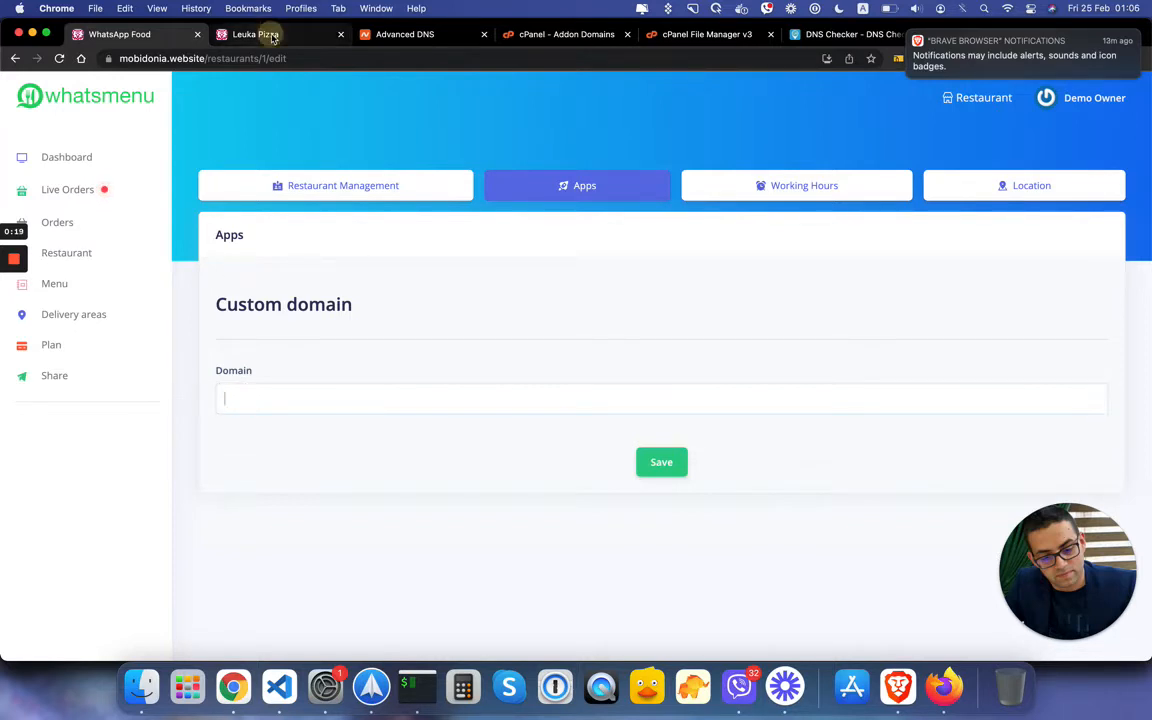
left_click(257, 34)
left_click(287, 172)
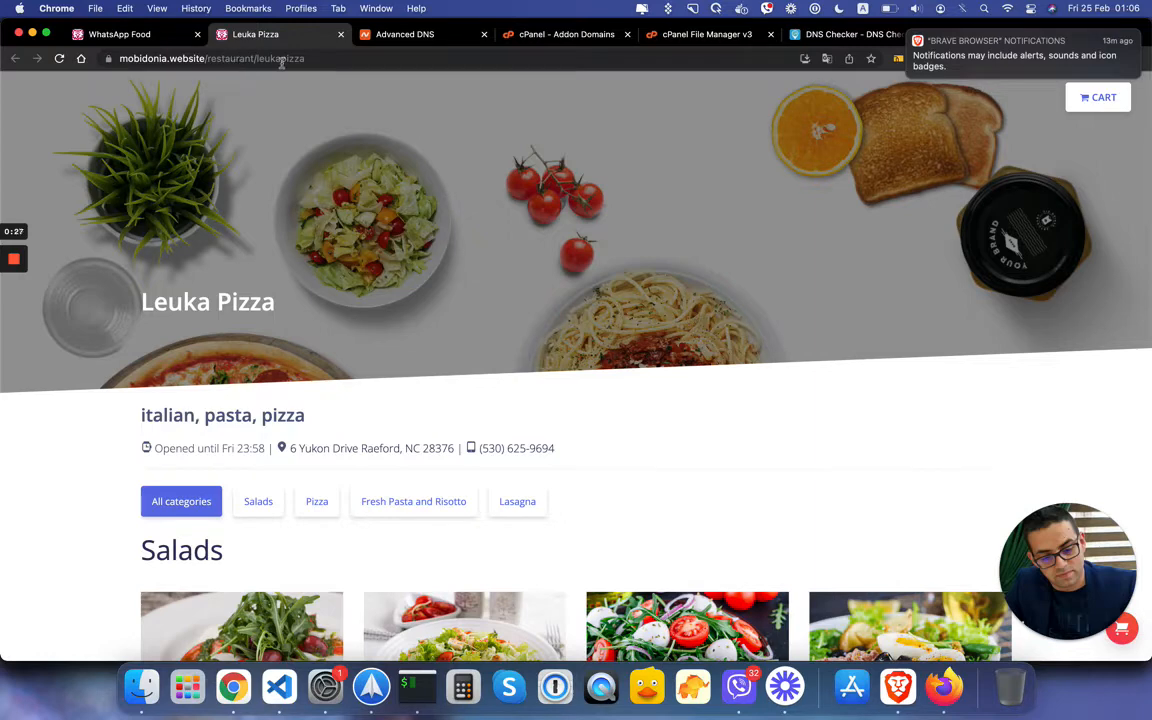
left_click(185, 57)
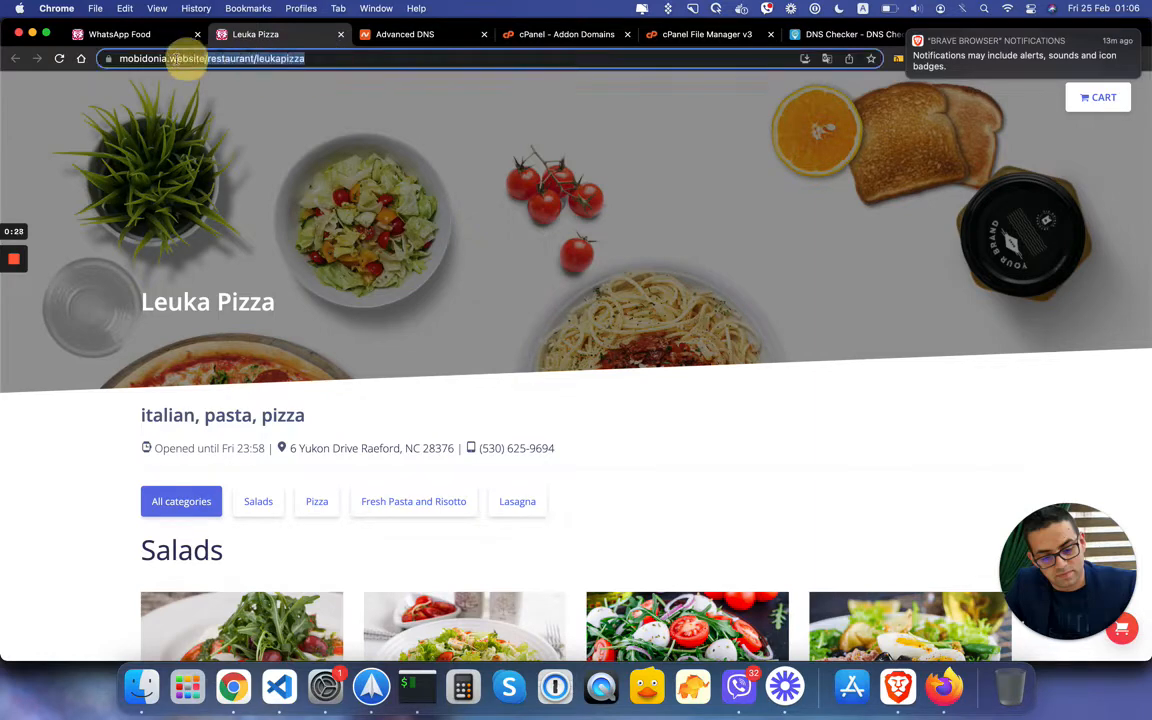
left_click(234, 147)
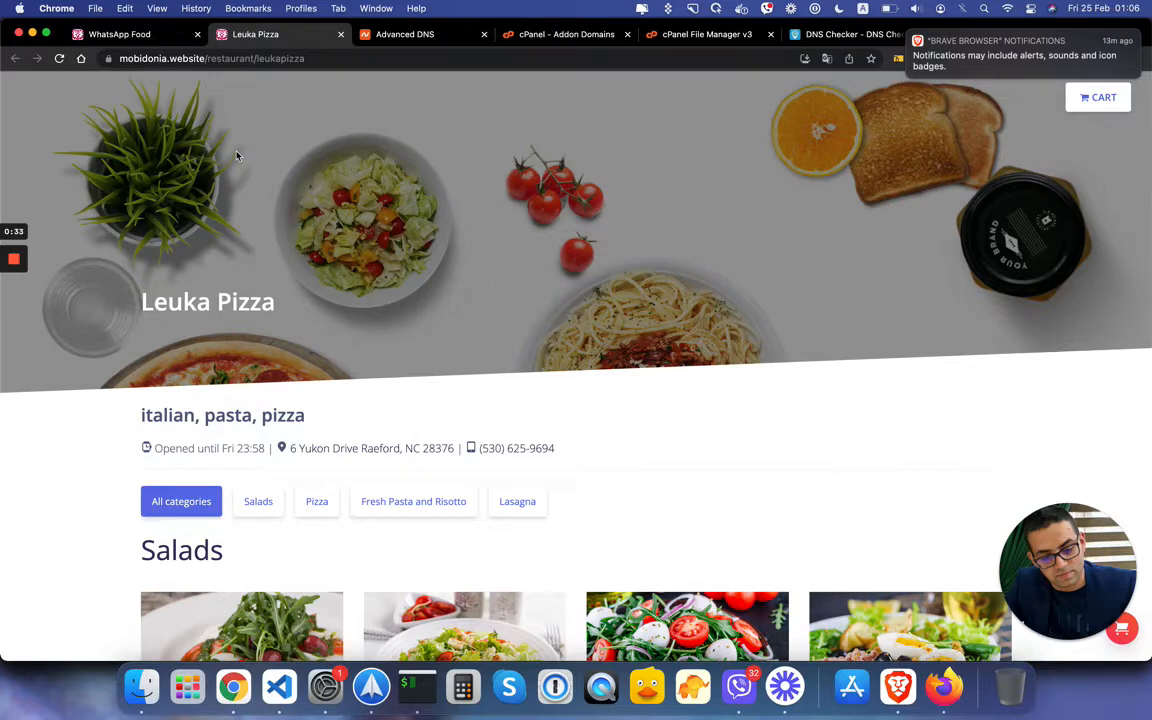
Step: Copy the domain name mobidonia.link from its Namecheap Advanced DNS page
left_click(404, 34)
left_click(312, 125)
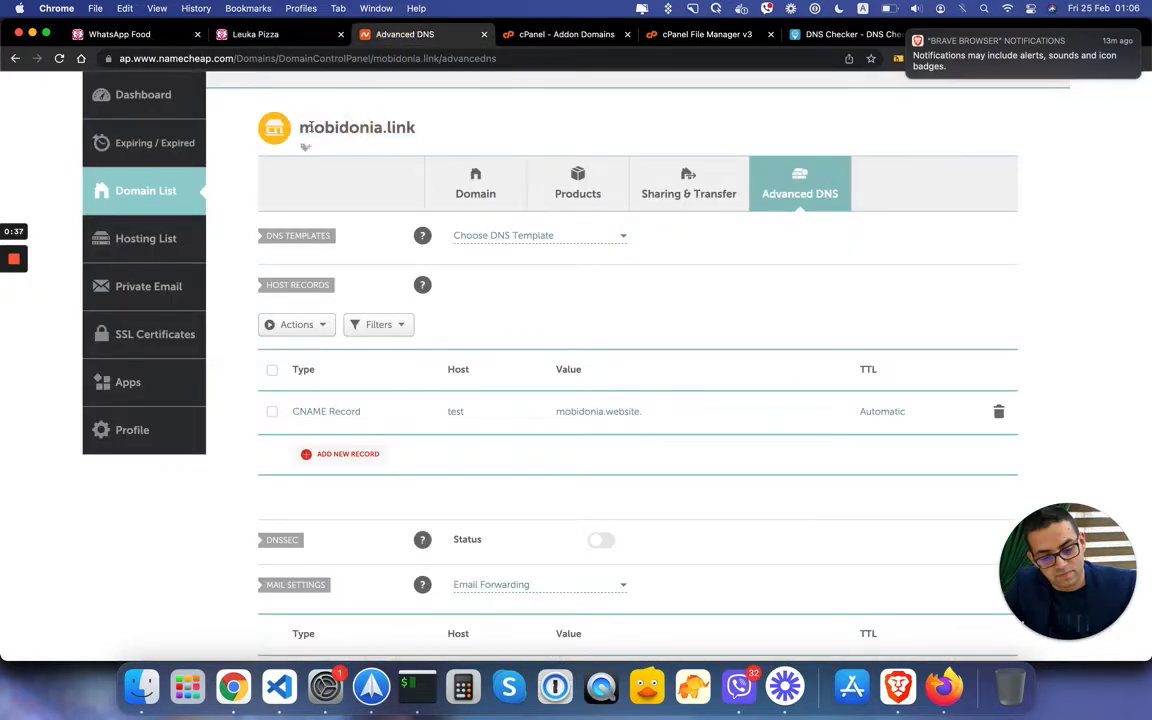
left_click_drag(300, 127, 418, 126)
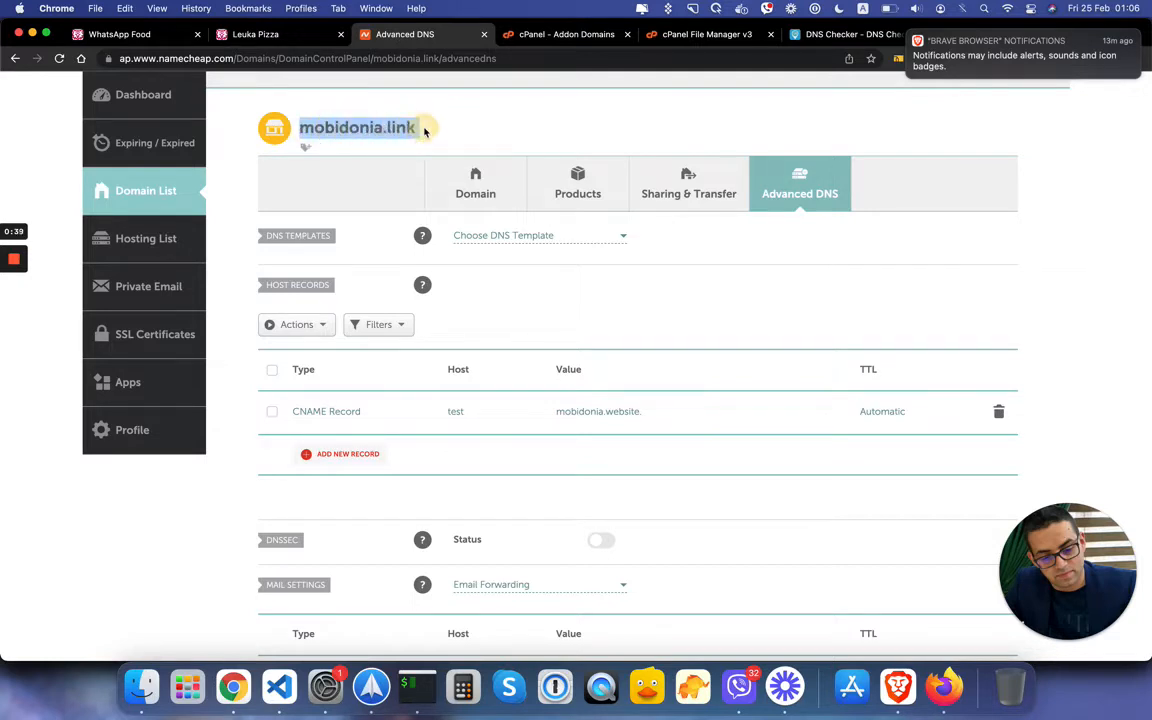
left_click(410, 127)
left_click_drag(413, 127, 262, 127)
key("super+c")
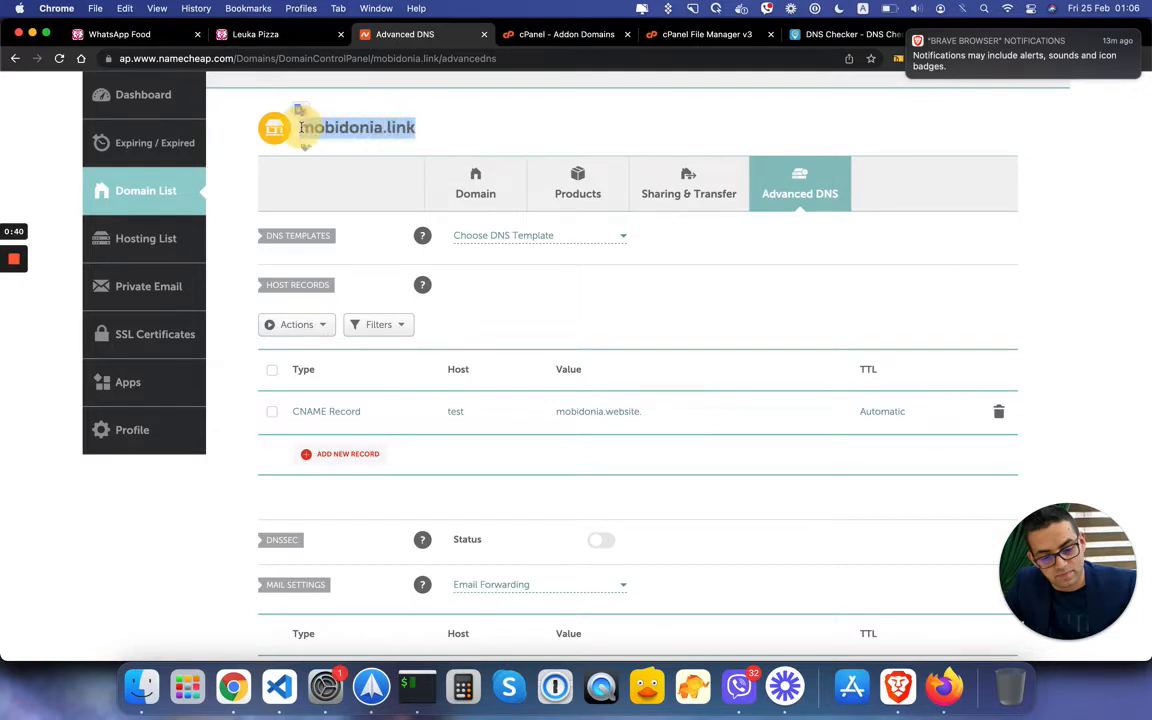
Step: Set the restaurant's custom domain to mobidonia.link in the WhatsApp Food site and save it
left_click(149, 42)
left_click(285, 396)
type("v")
key("BackSpace")
key("super+v")
left_click(665, 467)
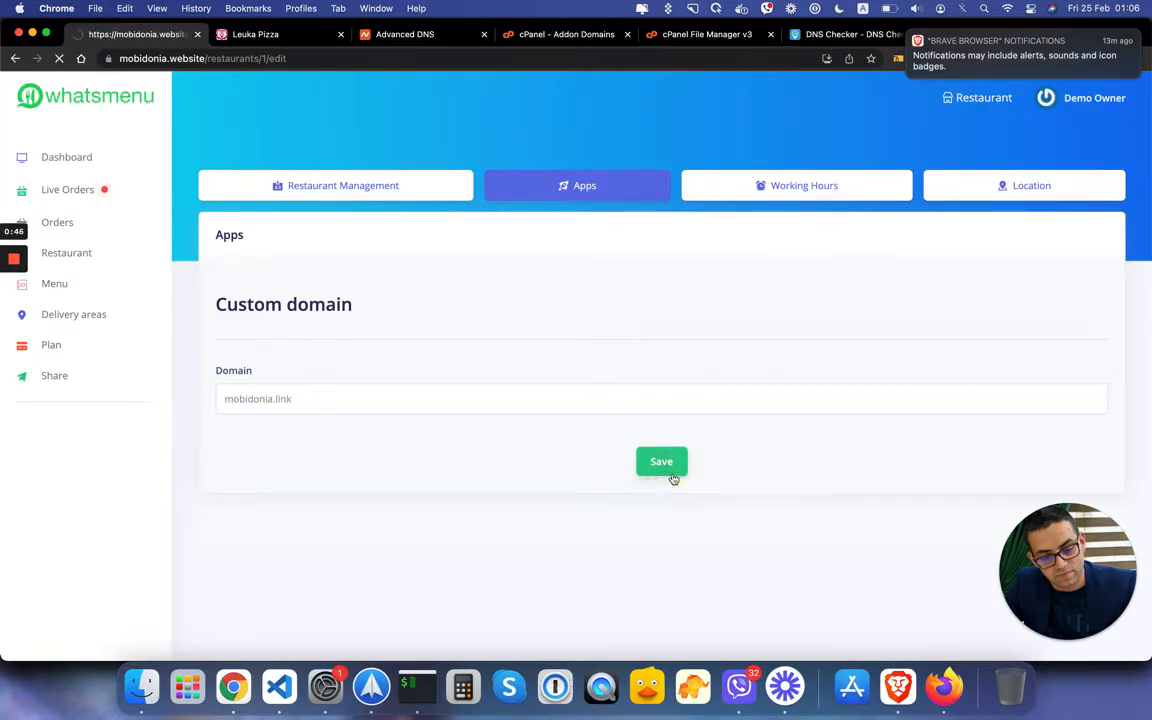
Step: Add a CNAME host record in Namecheap for mobidonia.link with host @ and value mobidonia.website, and save it
left_click(420, 35)
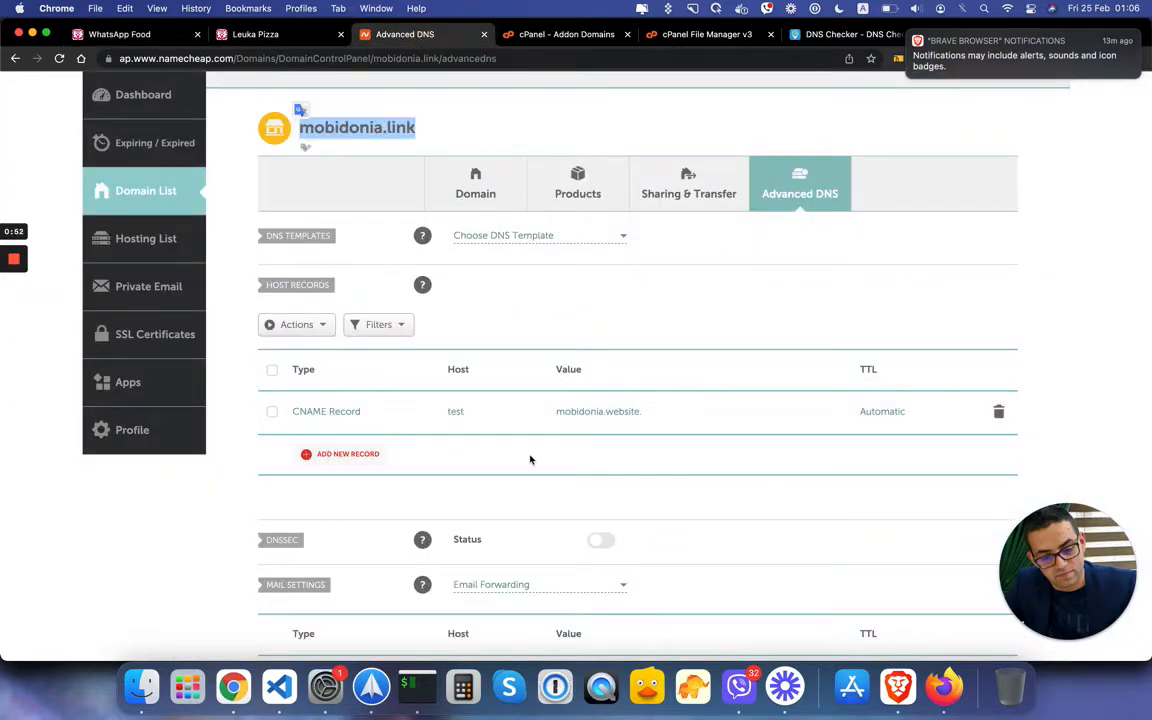
left_click(357, 457)
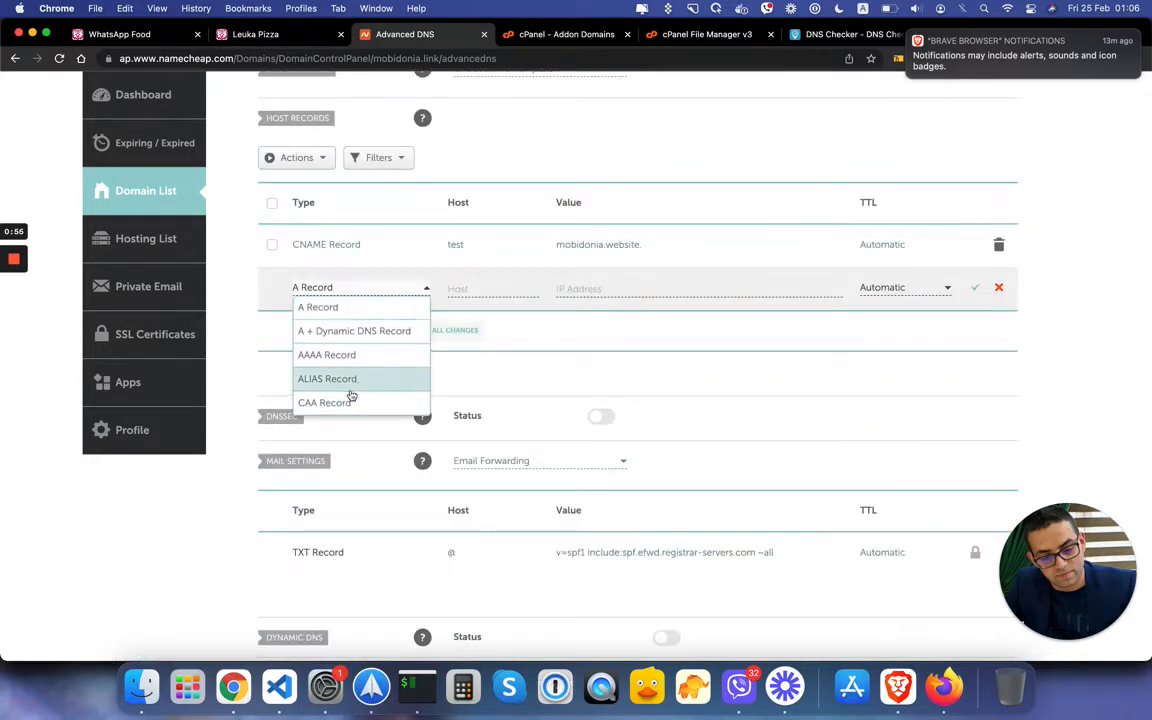
scroll(345, 398, "down", 1)
left_click(338, 404)
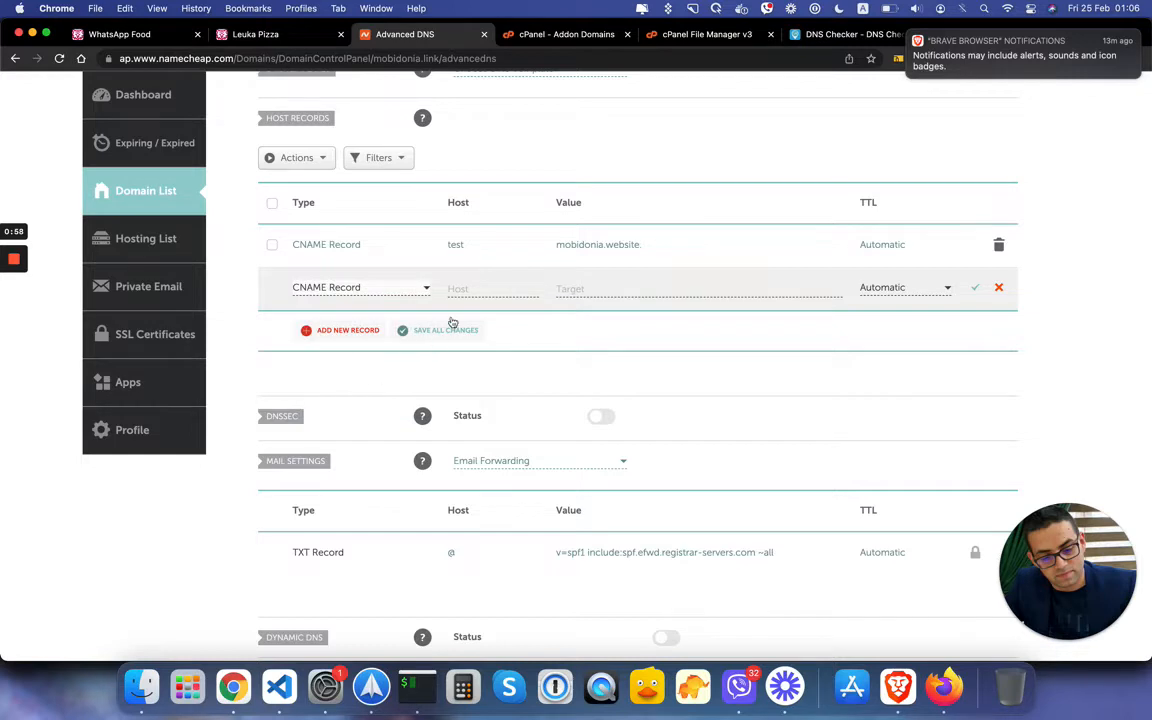
left_click(476, 287)
type("@")
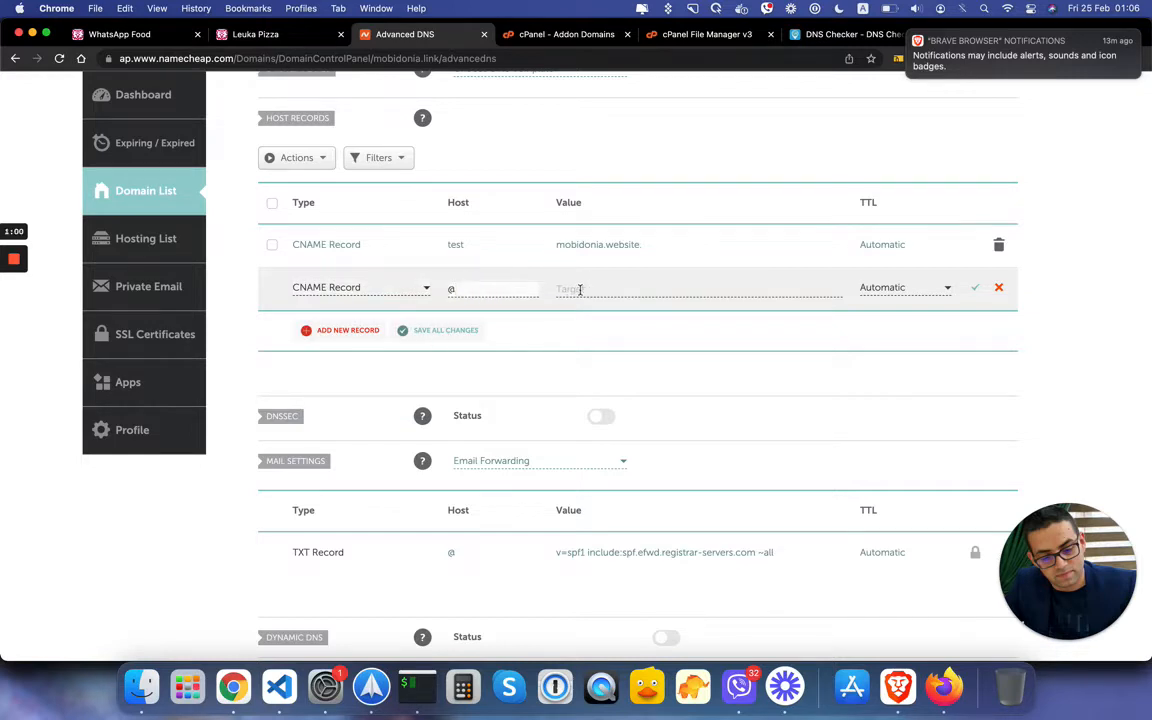
left_click(582, 289)
type("mobidonia.website")
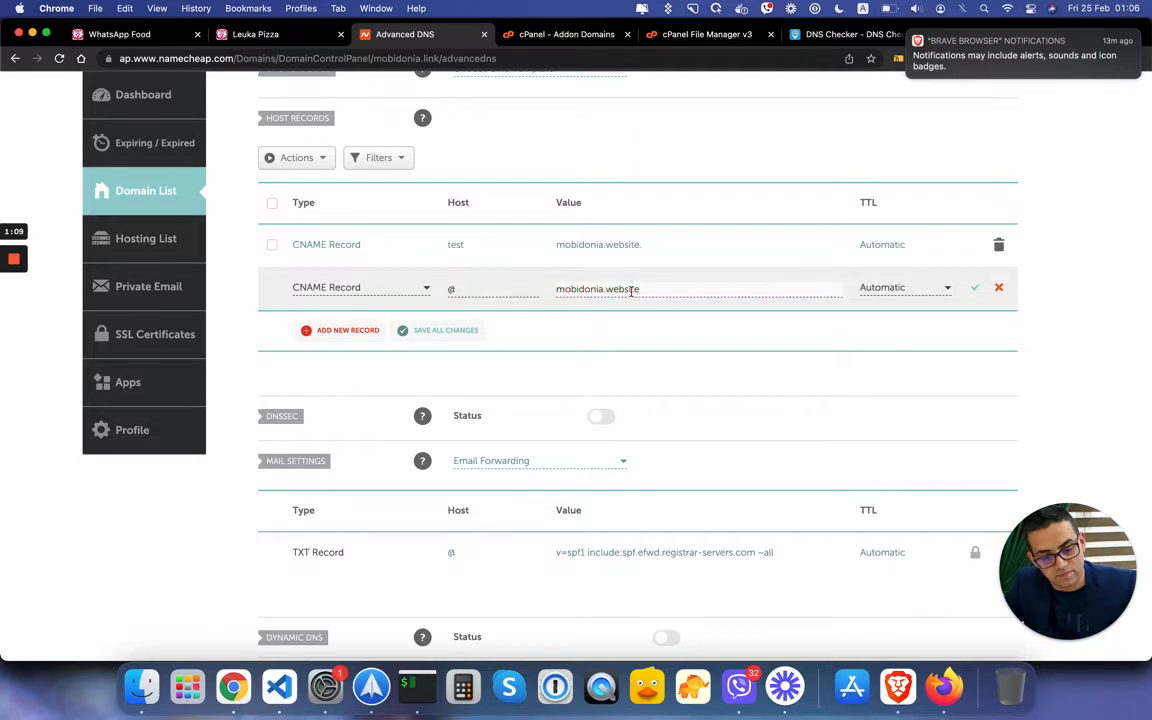
left_click(975, 289)
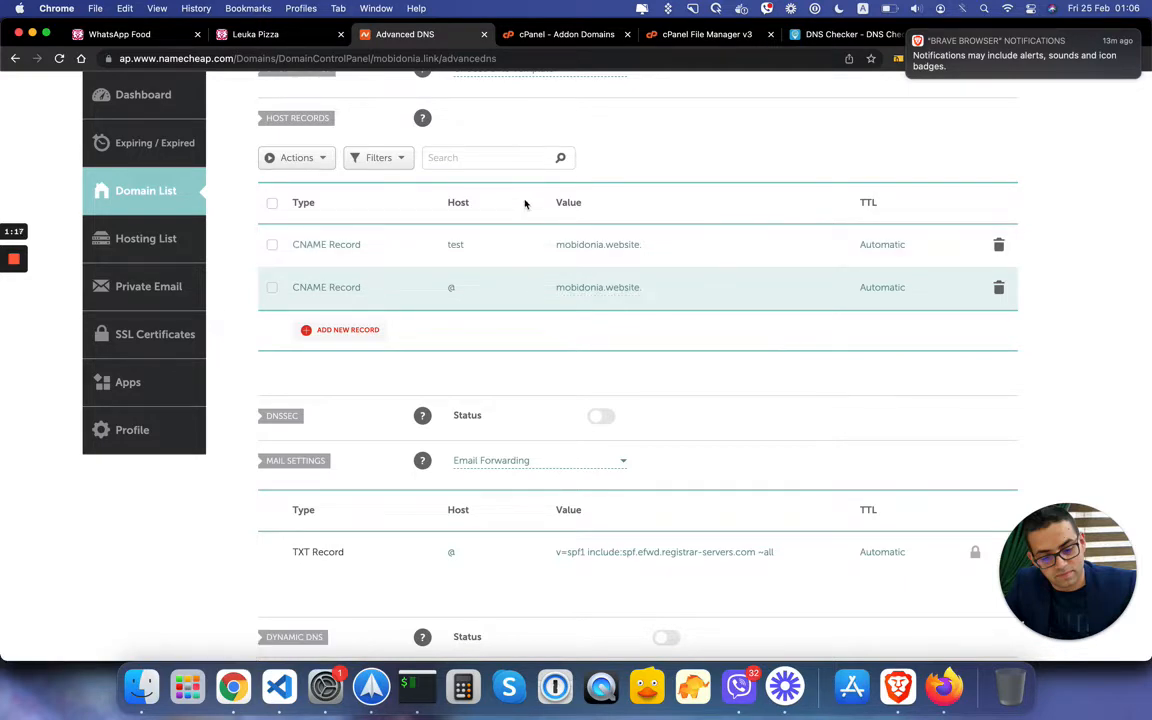
Step: Copy the domain name mobidonia.link and look up its CNAME propagation in DNS Checker
scroll(525, 203, "up", 2)
scroll(447, 376, "up", 4)
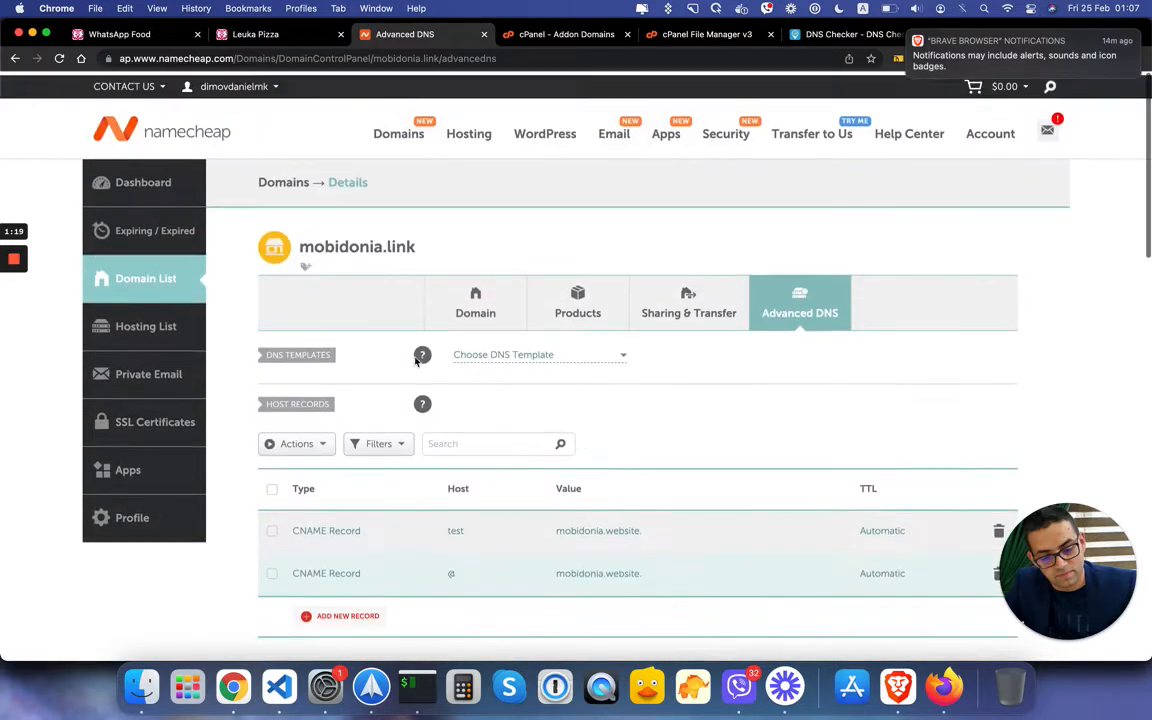
left_click_drag(299, 243, 417, 243)
key("super+c")
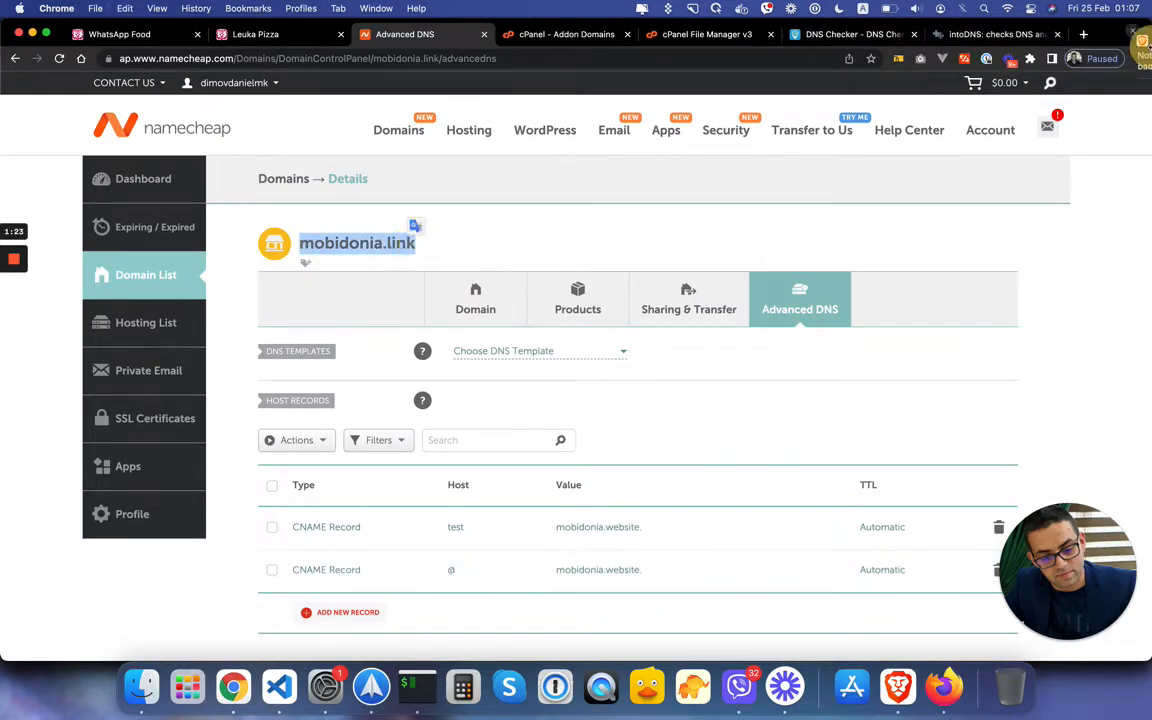
left_click(855, 35)
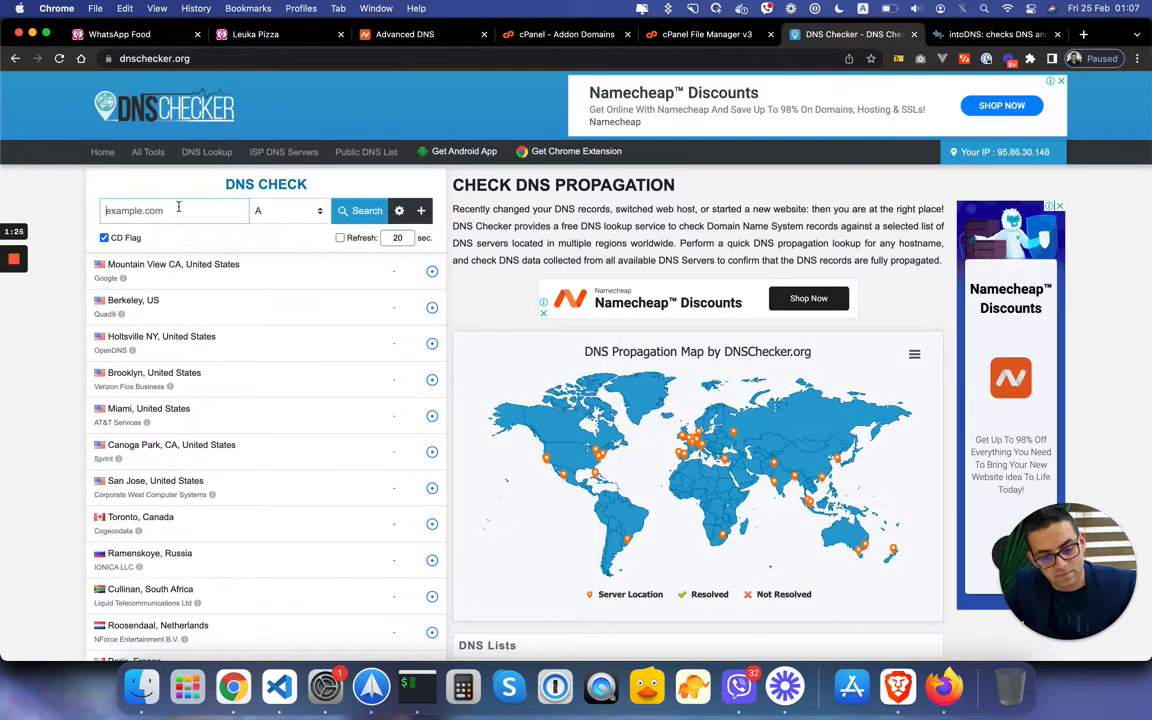
key("super+v")
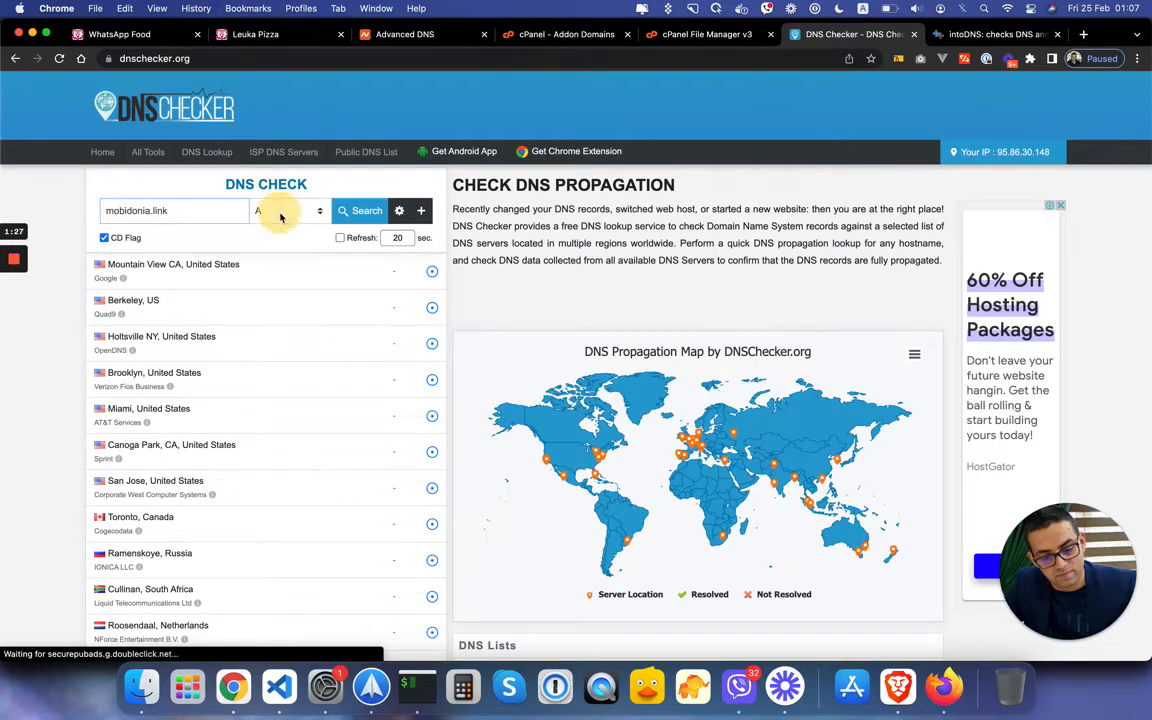
left_click(280, 211)
left_click(278, 243)
left_click(360, 212)
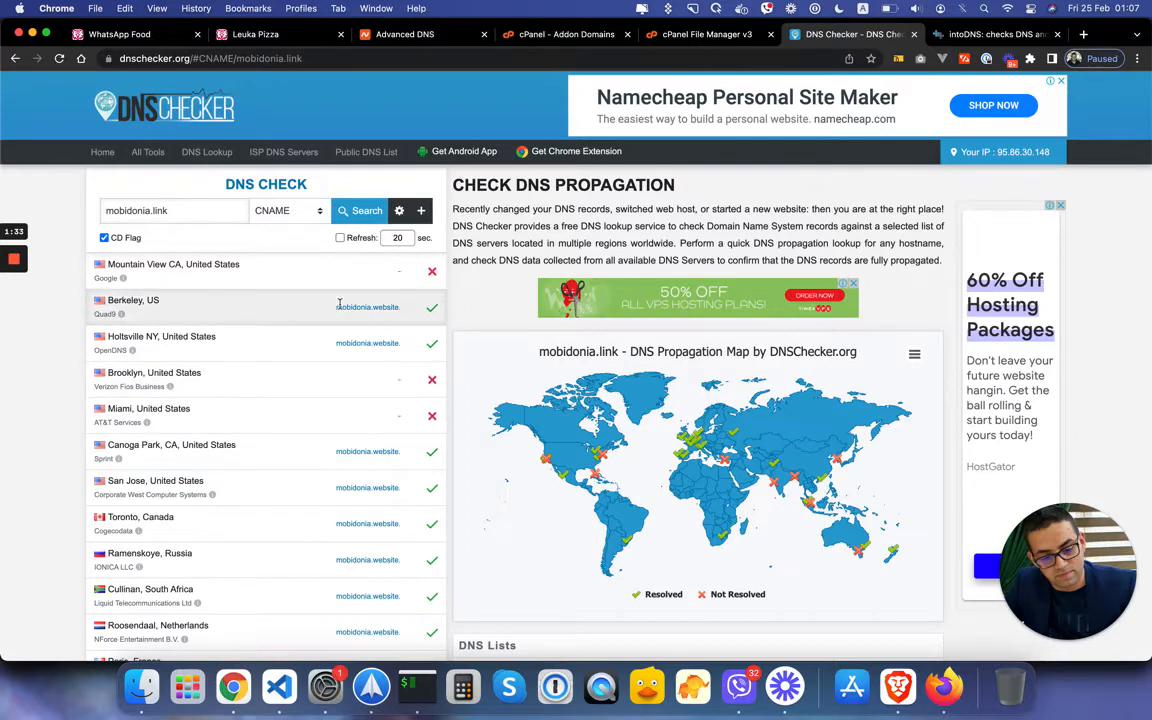
Step: Repeat the CNAME search for mobidonia.link and review the results across the listed DNS servers
left_click(360, 214)
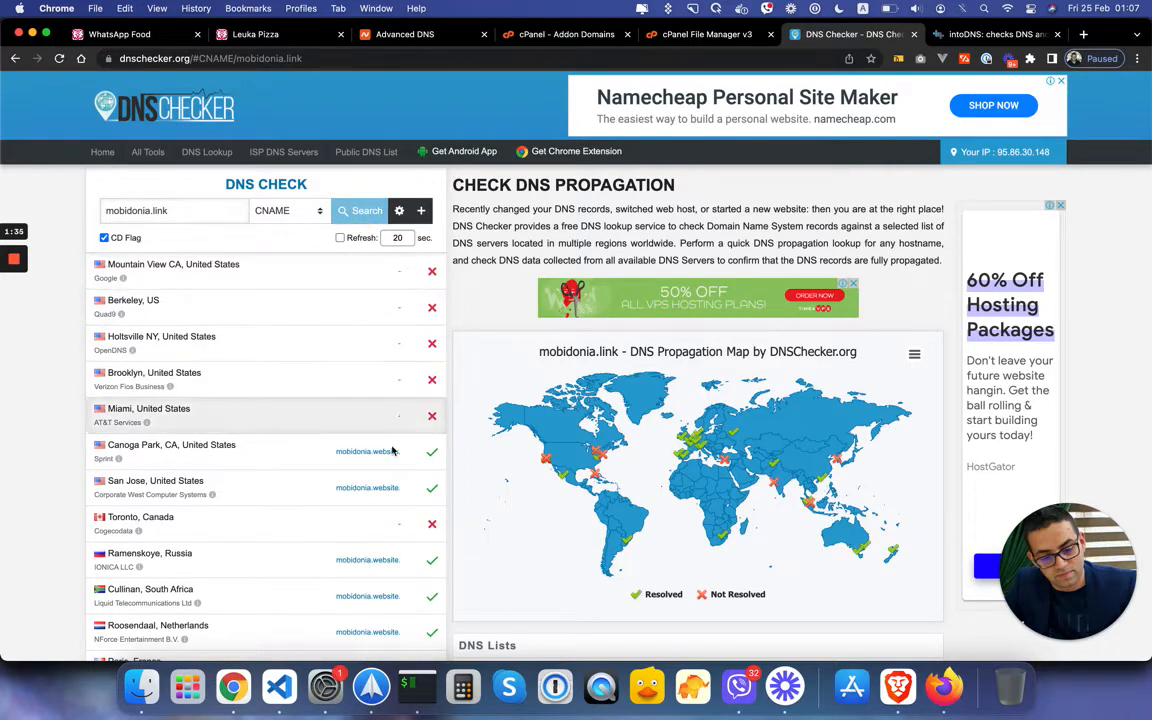
scroll(388, 450, "down", 4)
scroll(386, 470, "up", 5)
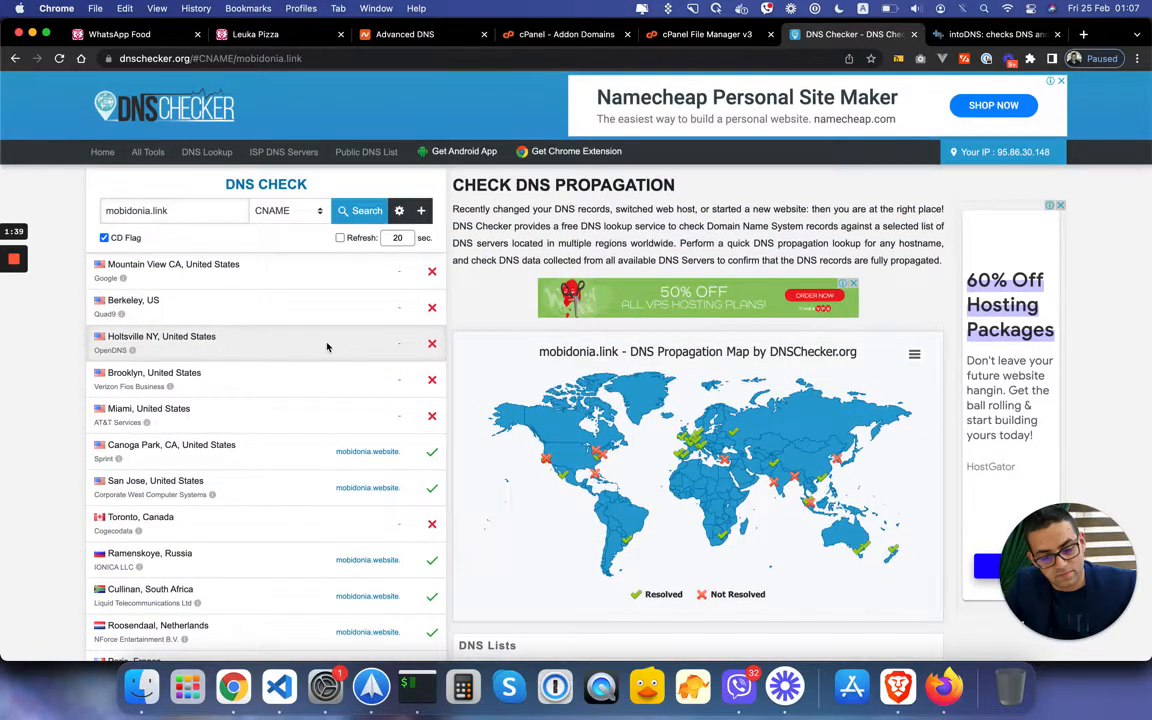
scroll(326, 347, "down", 10)
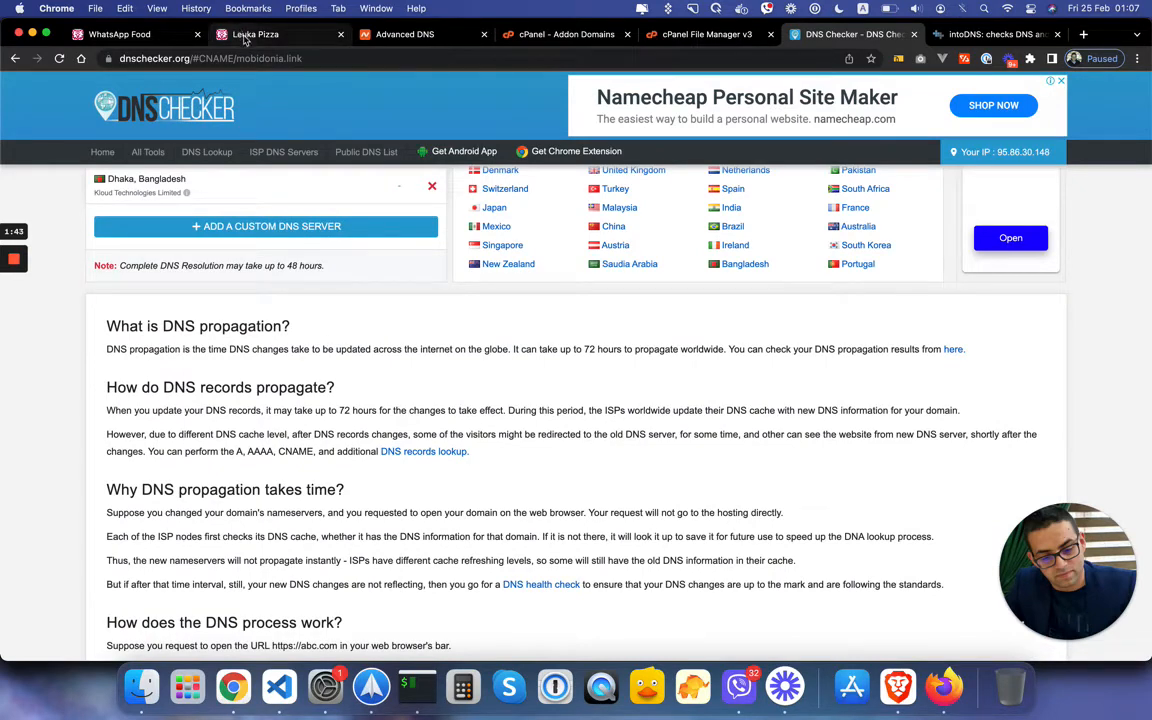
Step: In cPanel's Addon Domains, enter mobidonia.link as the new domain with subdomain mobidonia, and clear the prefilled document root
left_click(537, 36)
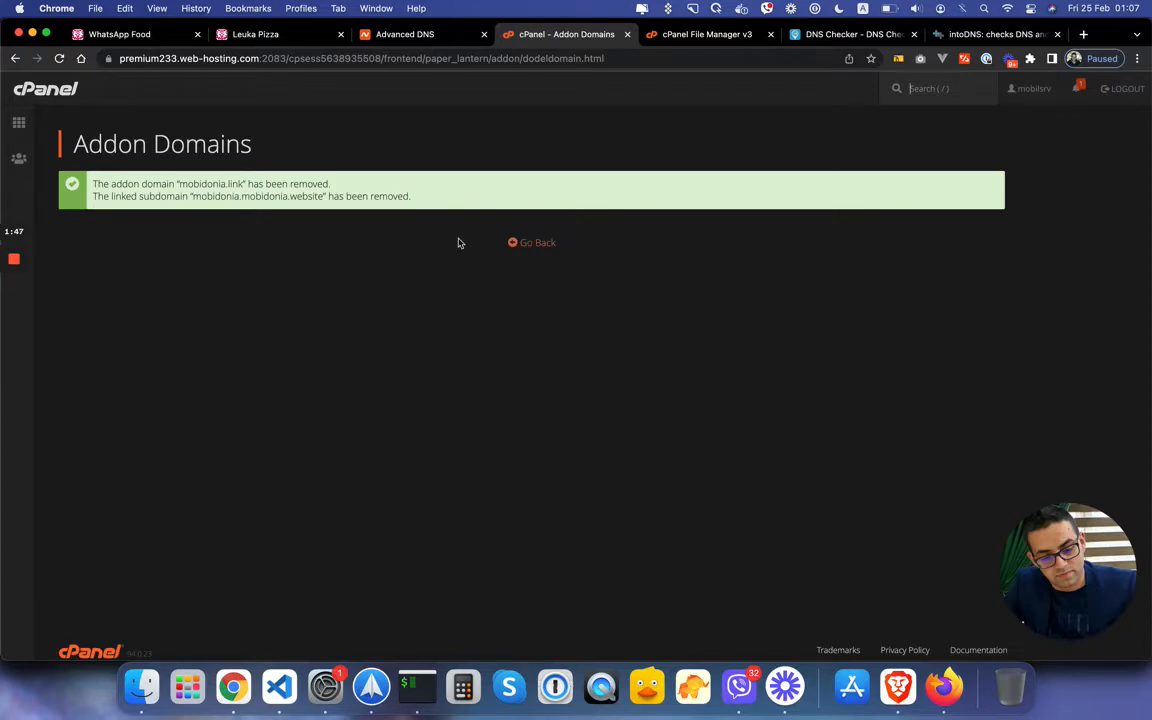
left_click(20, 123)
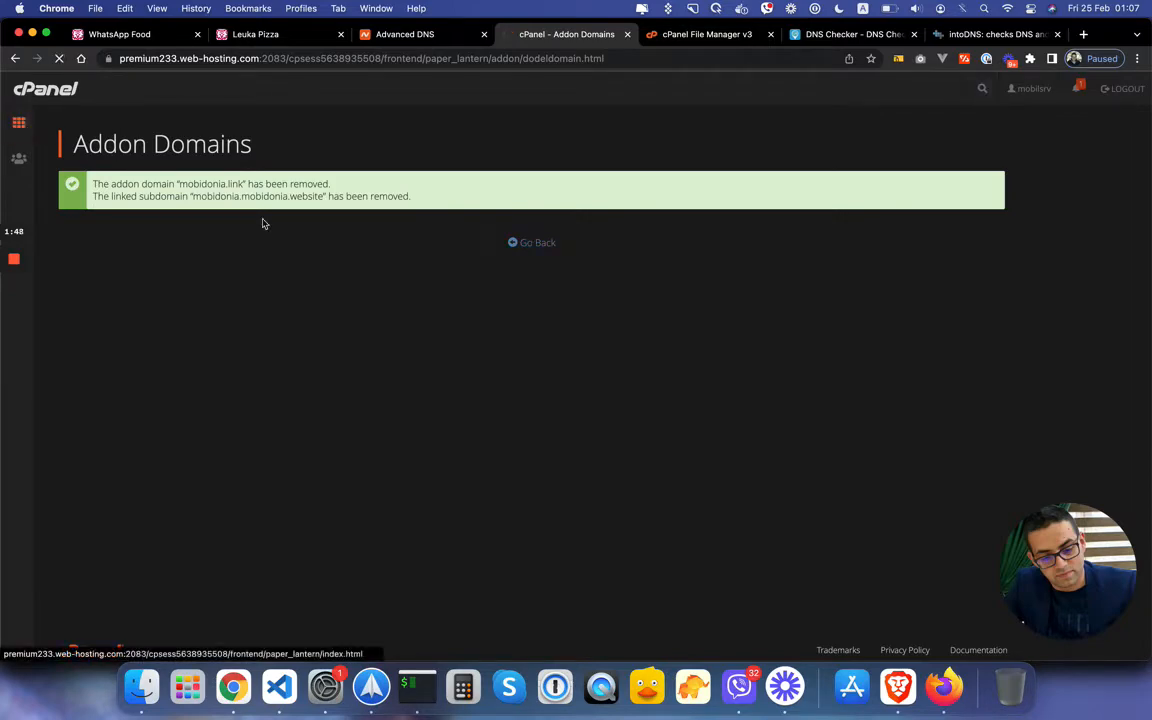
scroll(324, 460, "down", 10)
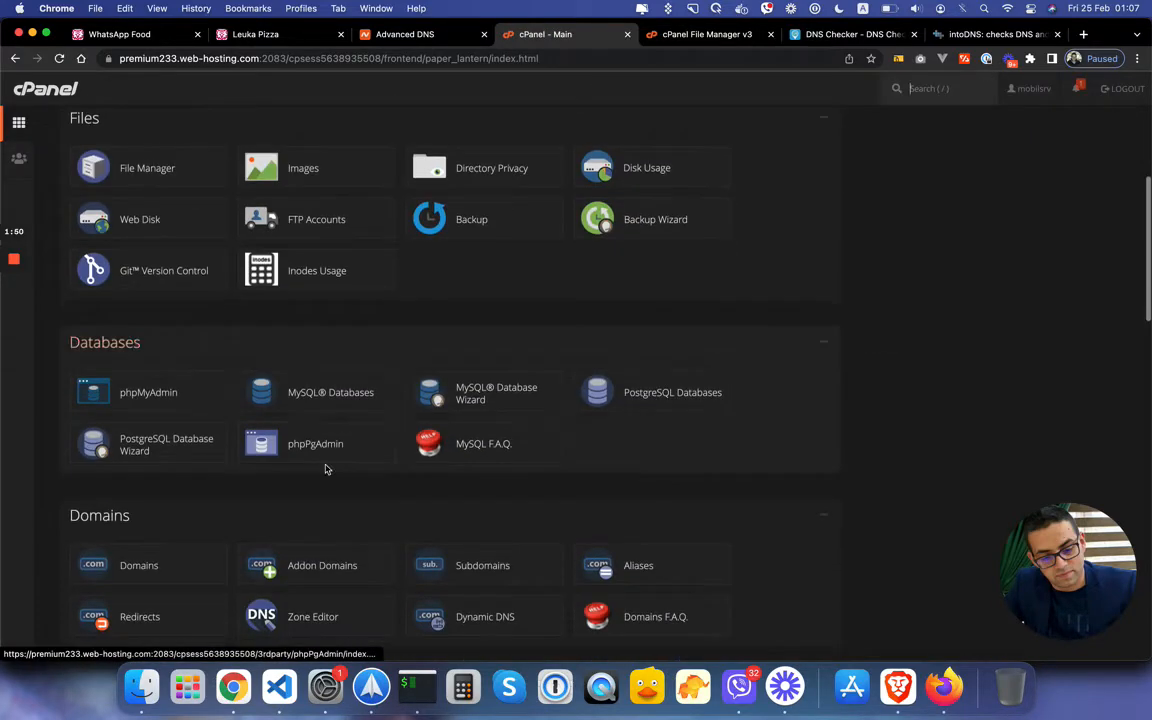
left_click(320, 467)
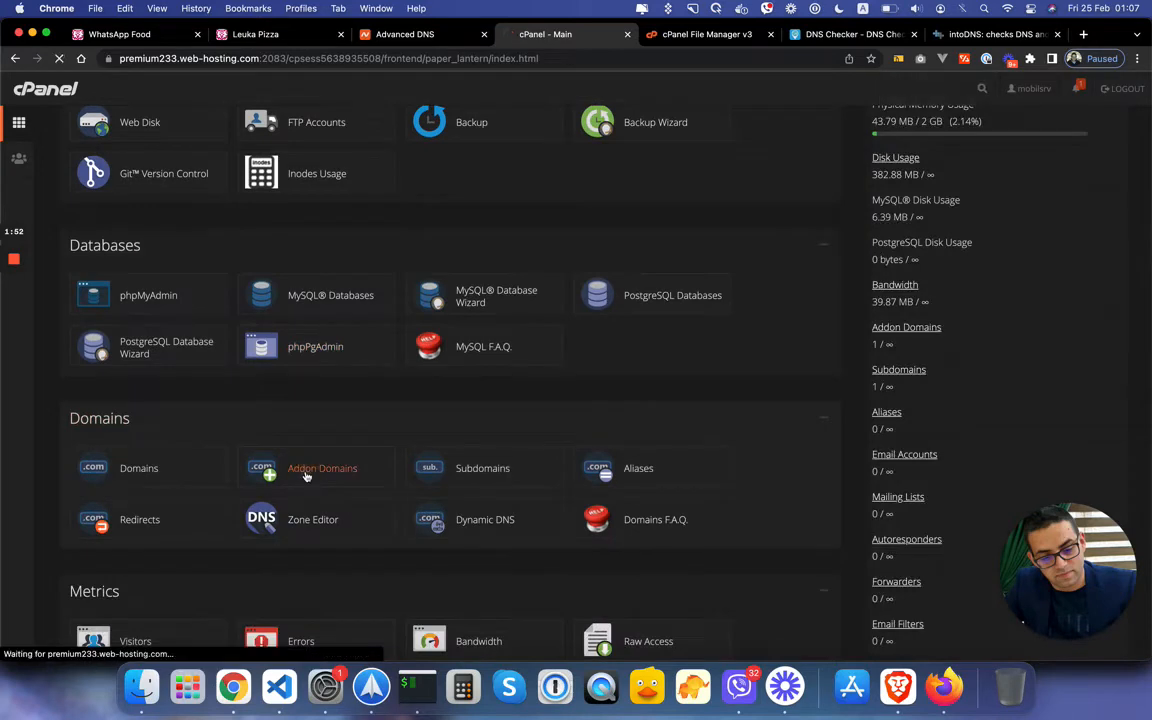
key("super+v")
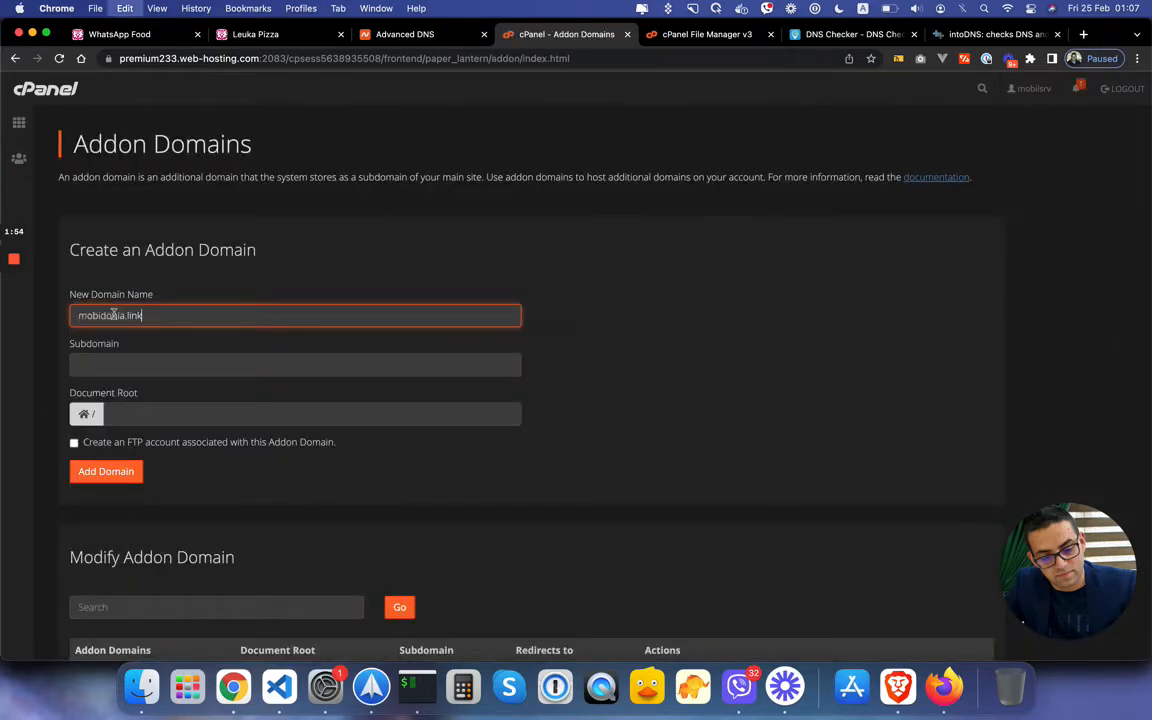
left_click(139, 368)
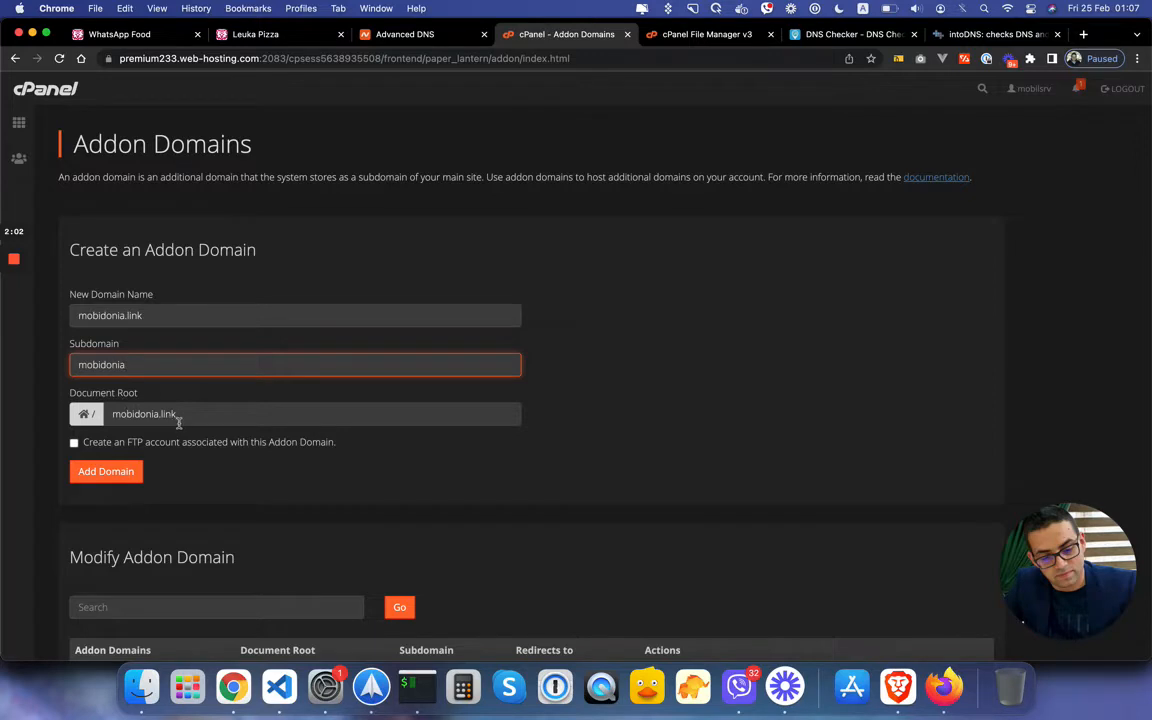
left_click_drag(195, 415, 106, 416)
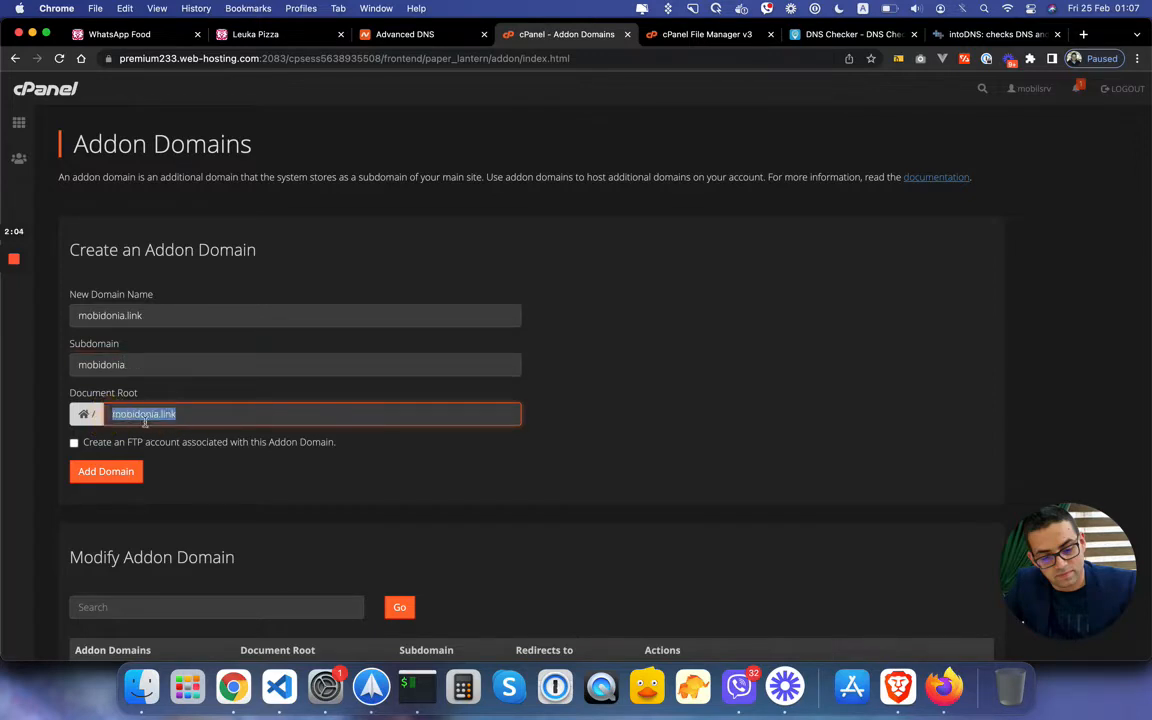
key("BackSpace")
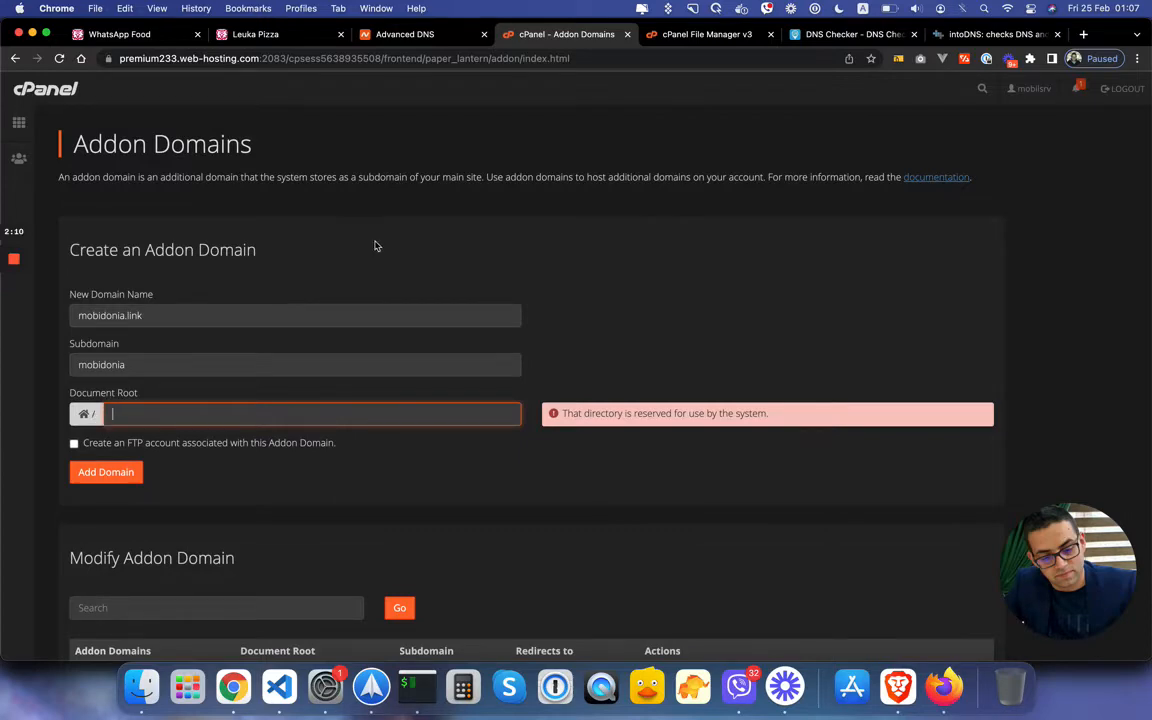
Step: Examine the public_html folder in cPanel File Manager to identify where the project files are stored
left_click(695, 36)
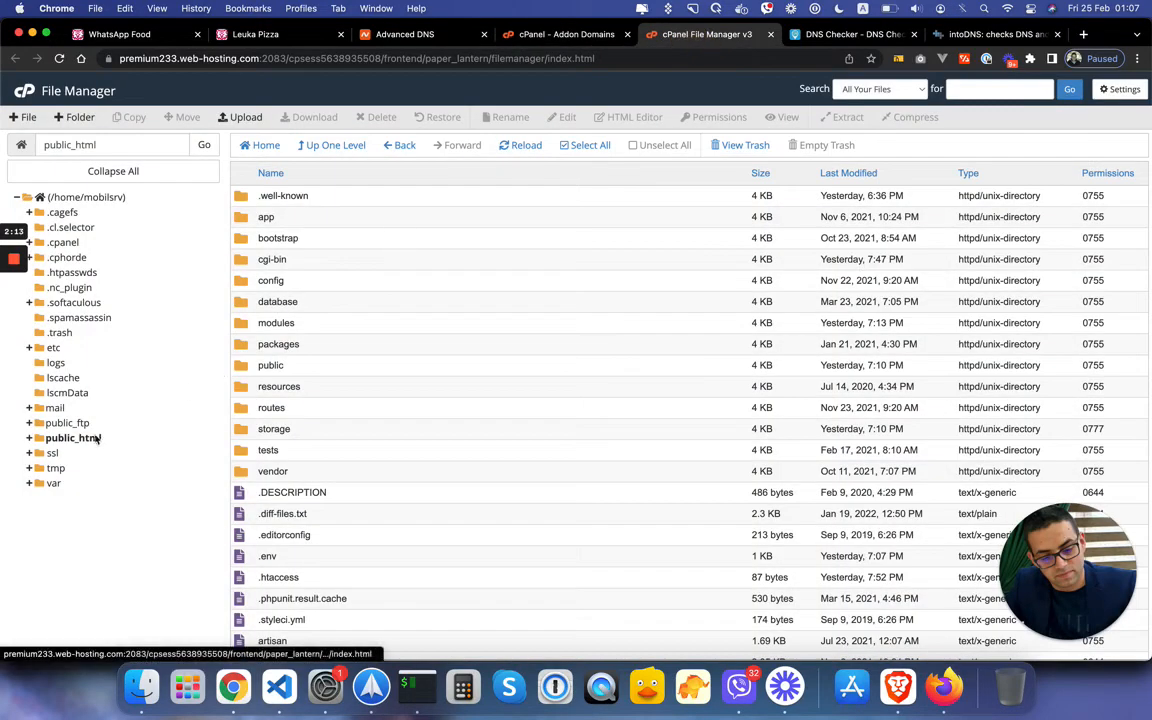
left_click(81, 438)
left_click(81, 438)
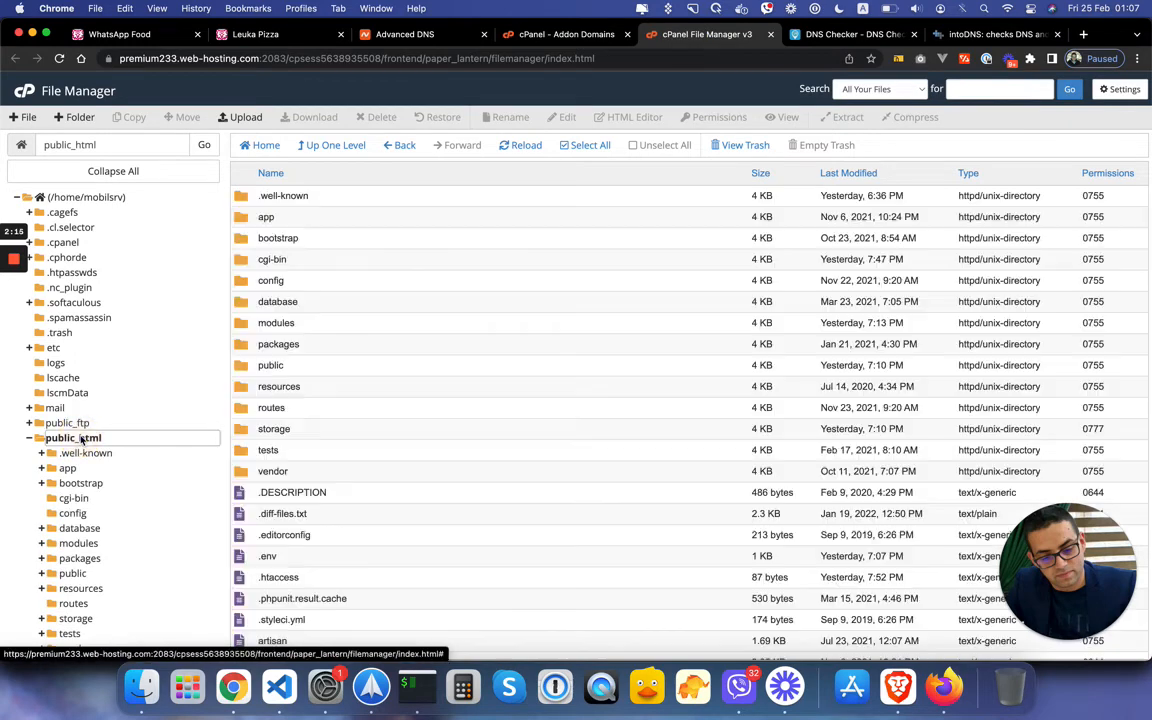
left_click(30, 438)
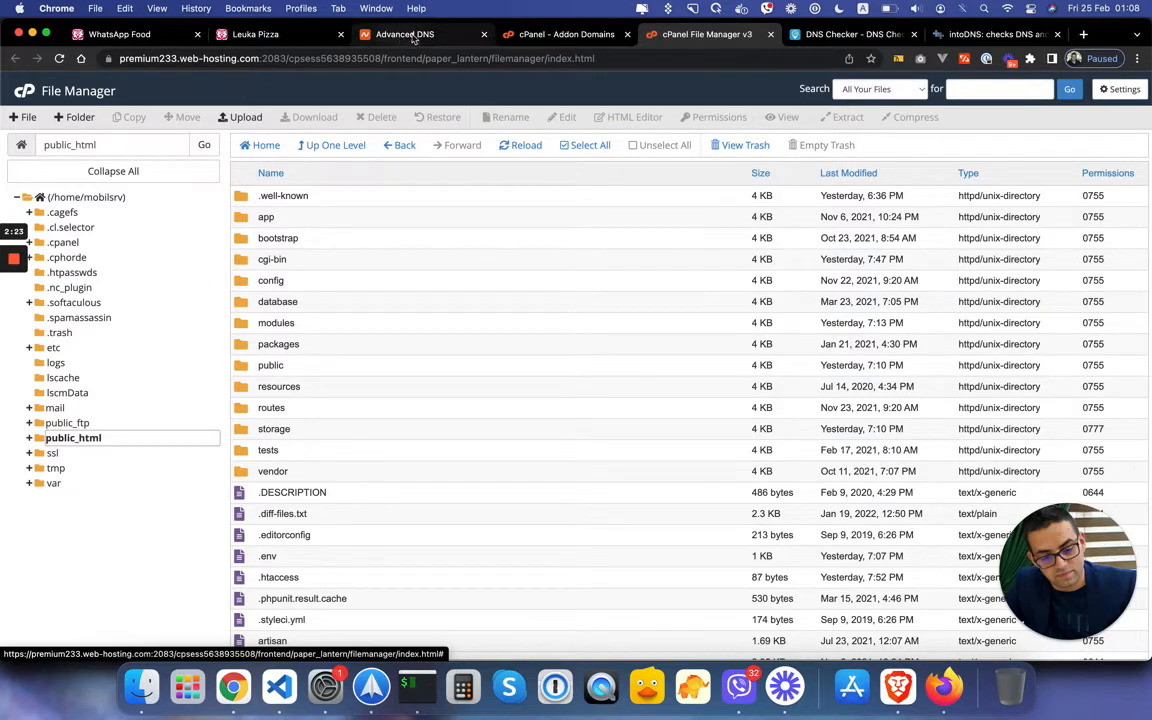
Step: Set the new addon domain's document root to public_html and create the domain
left_click(530, 34)
left_click(119, 410)
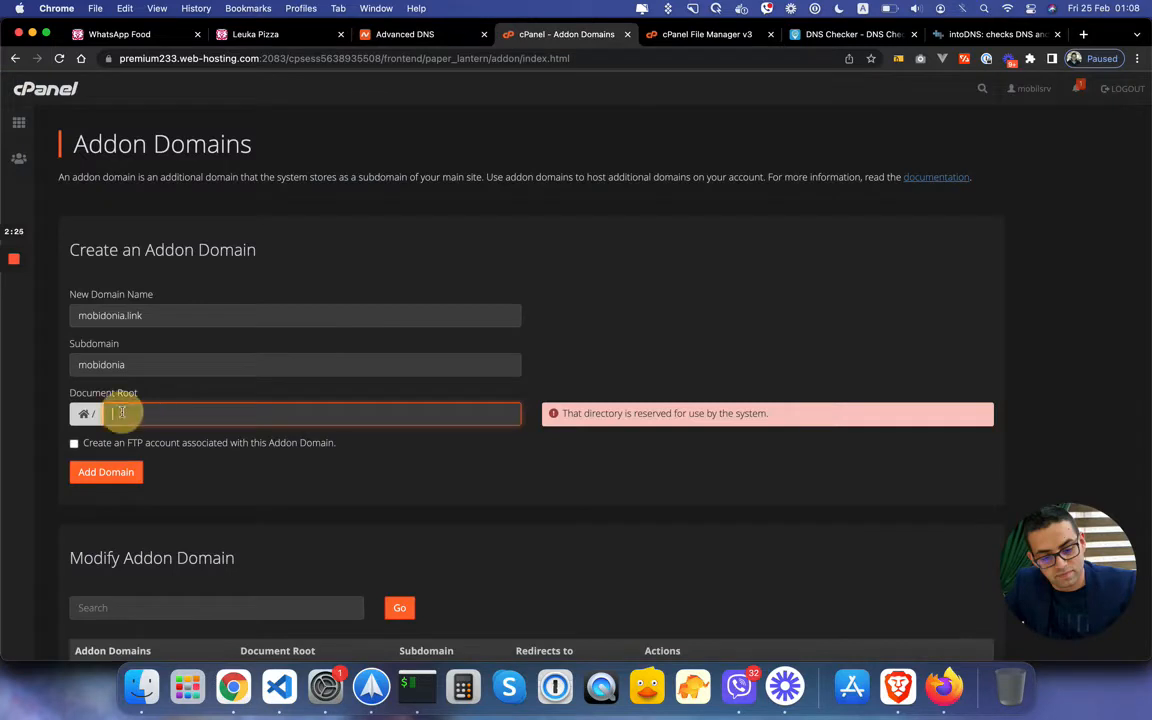
type("pub")
left_click(141, 438)
left_click(114, 473)
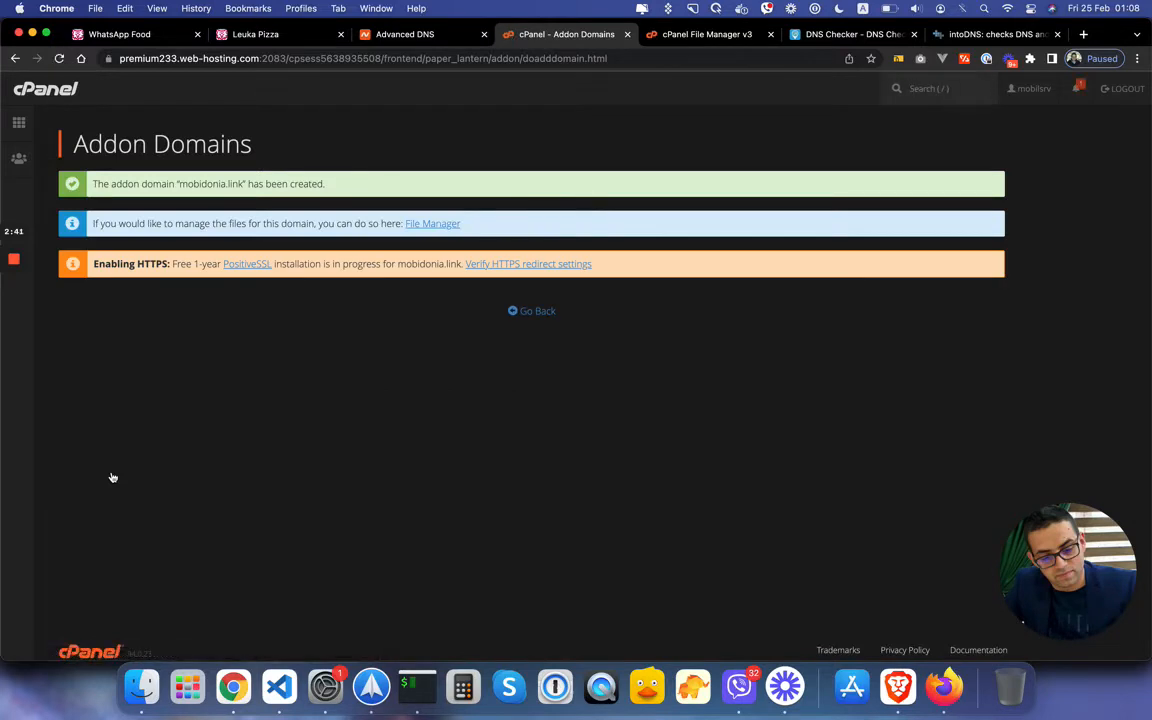
Step: Open the HTTPS redirect settings for the new addon domain and look over the Namecheap SSL page
left_click(535, 266)
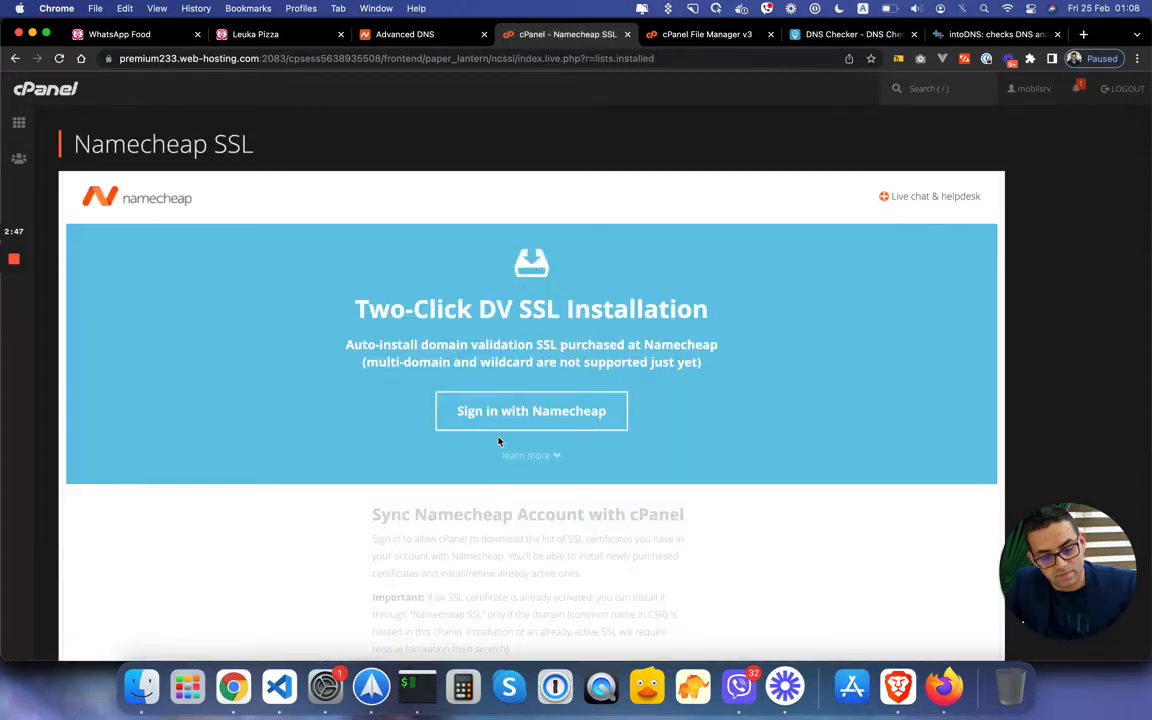
scroll(505, 420, "down", 10)
scroll(499, 441, "up", 10)
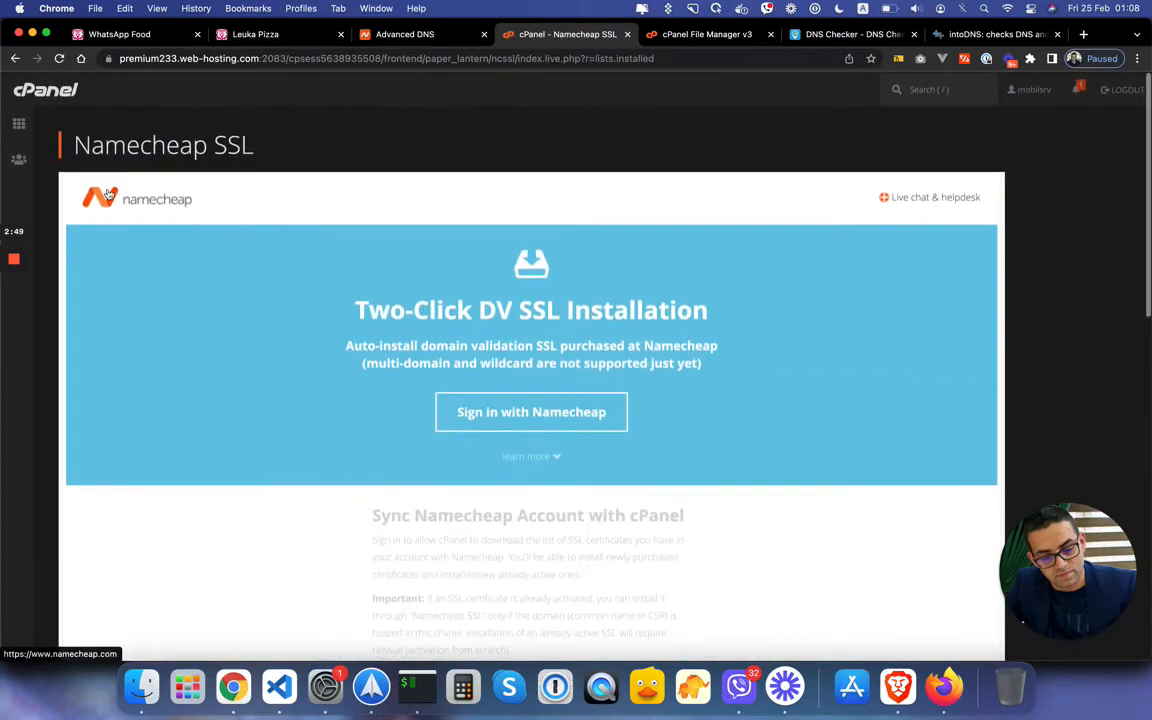
Step: Return to cPanel's Addon Domains and check the mobidonia.link entry and its document root in the existing domains list
left_click(20, 125)
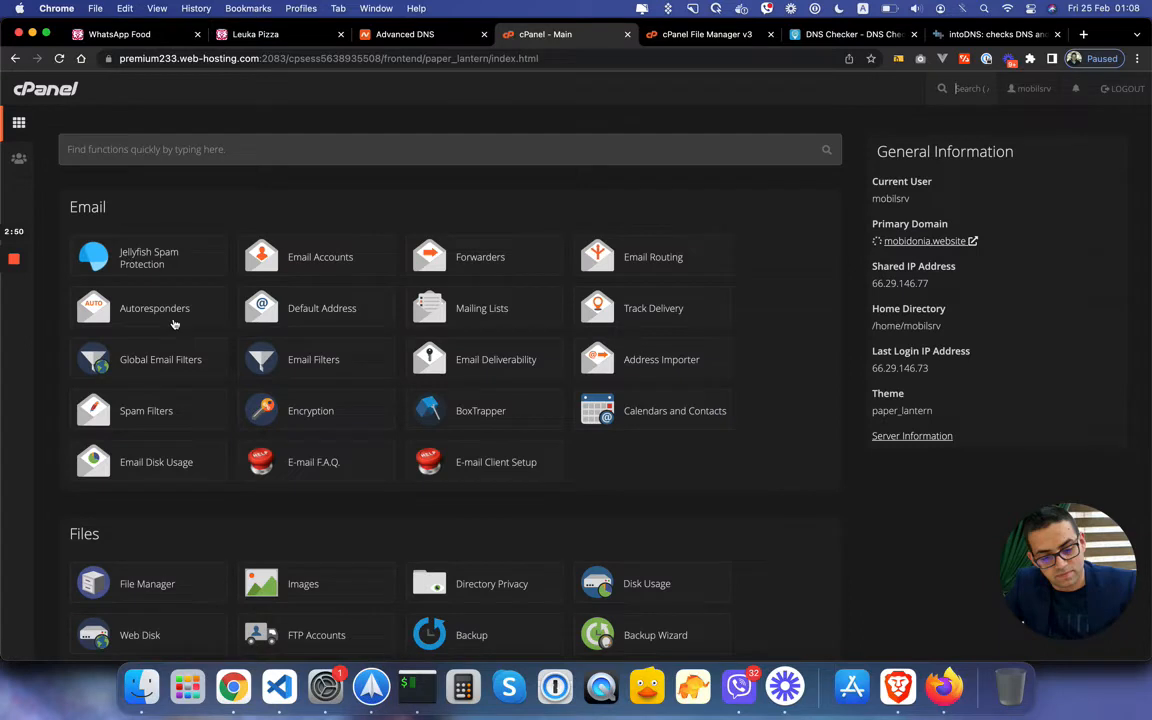
scroll(206, 373, "down", 5)
scroll(206, 373, "down", 5)
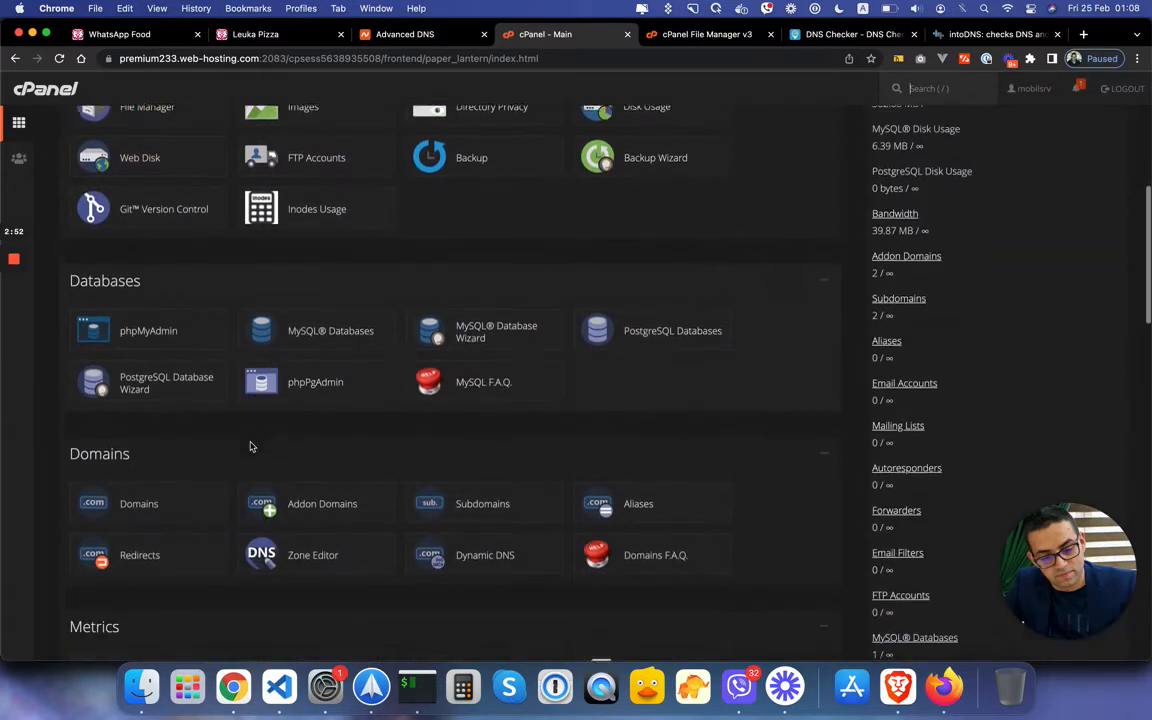
left_click(328, 489)
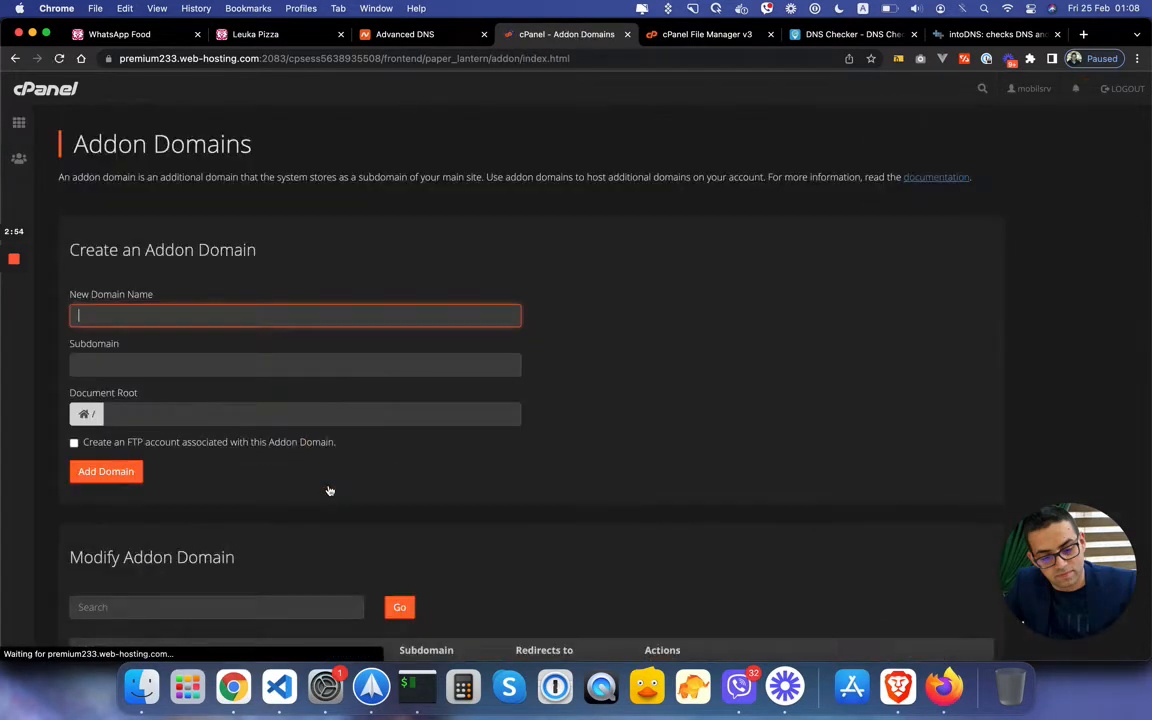
scroll(329, 490, "down", 2)
scroll(329, 490, "down", 2)
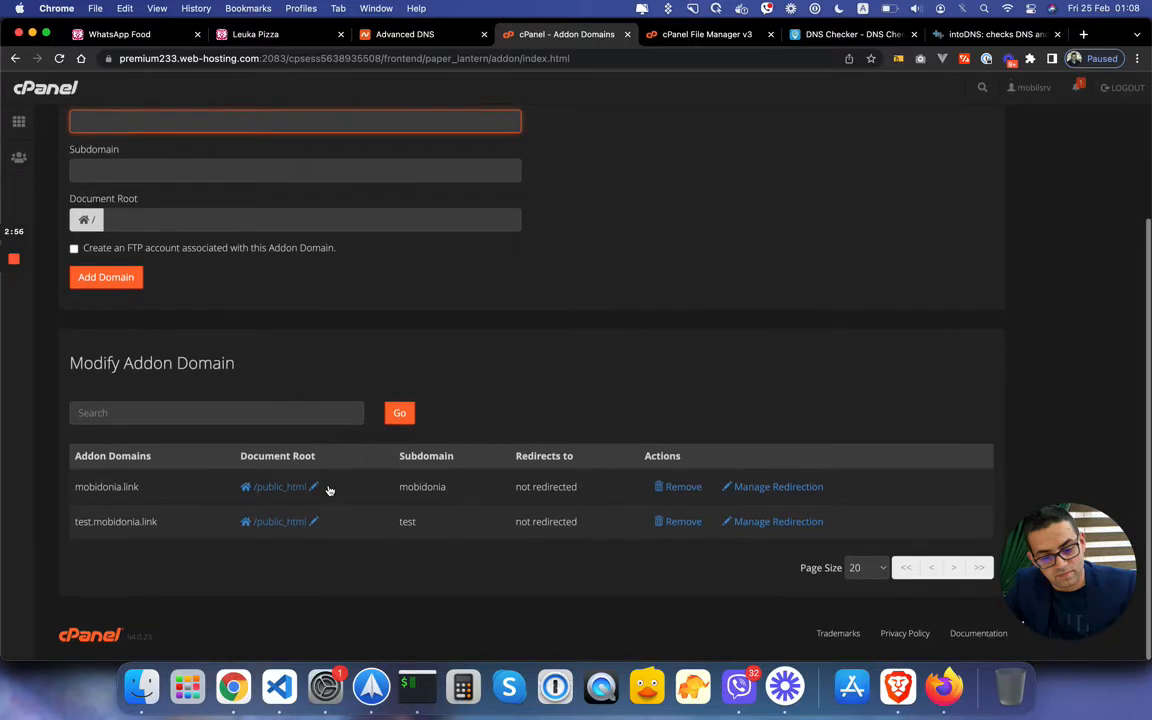
double_click(136, 490)
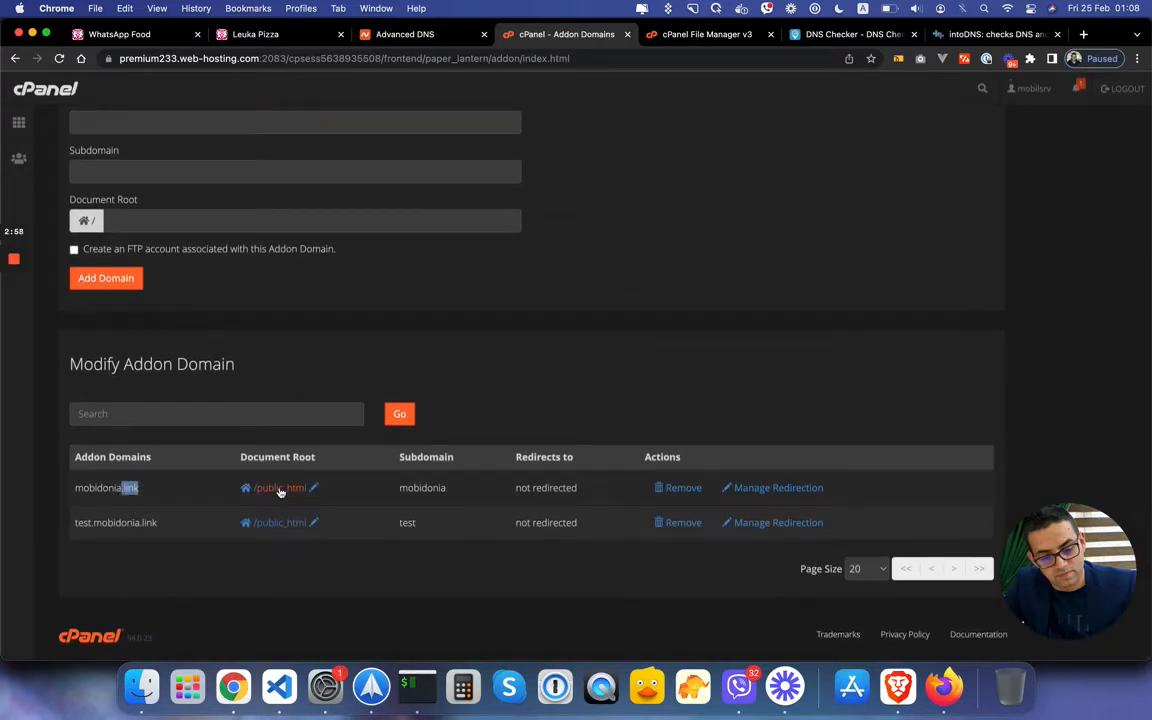
scroll(460, 490, "up", 5)
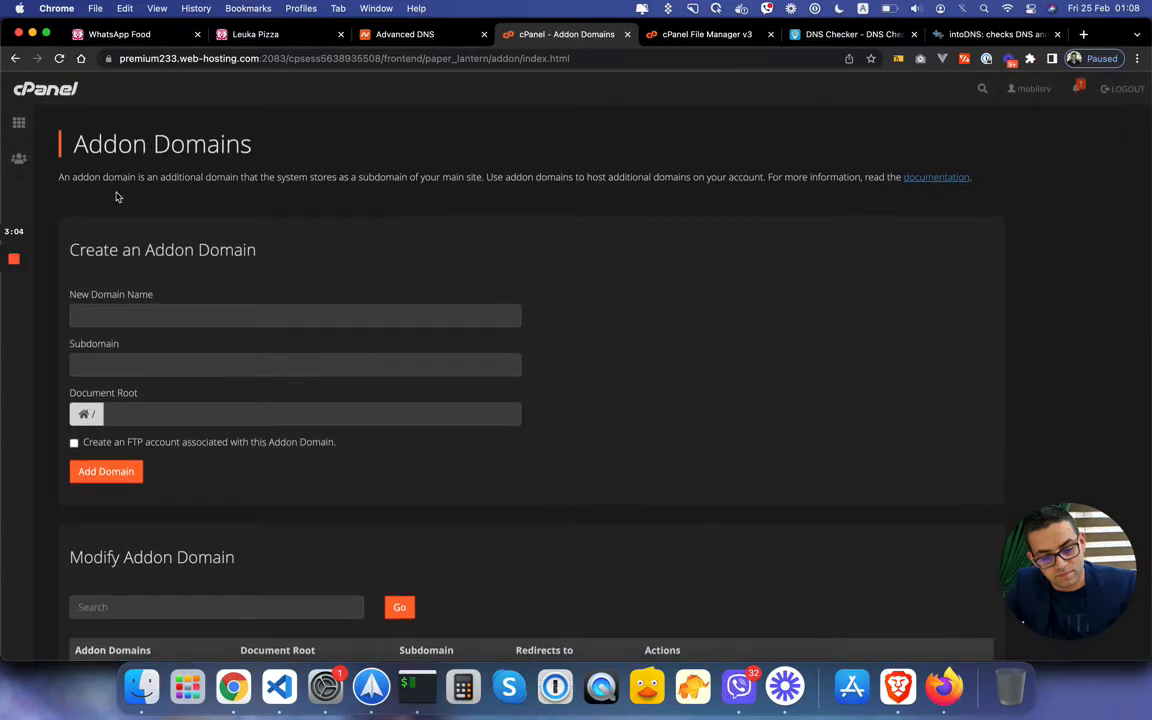
Step: In DNS Checker, rerun the CNAME search for mobidonia.link and review the propagation map
left_click(805, 34)
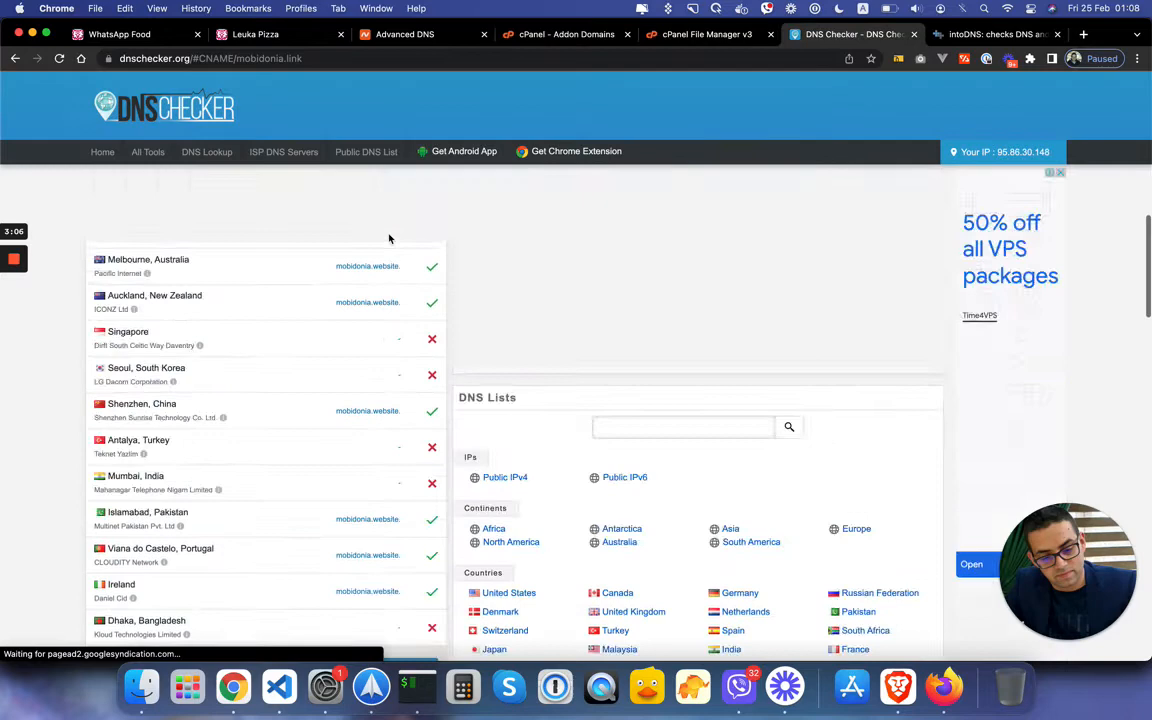
left_click(362, 214)
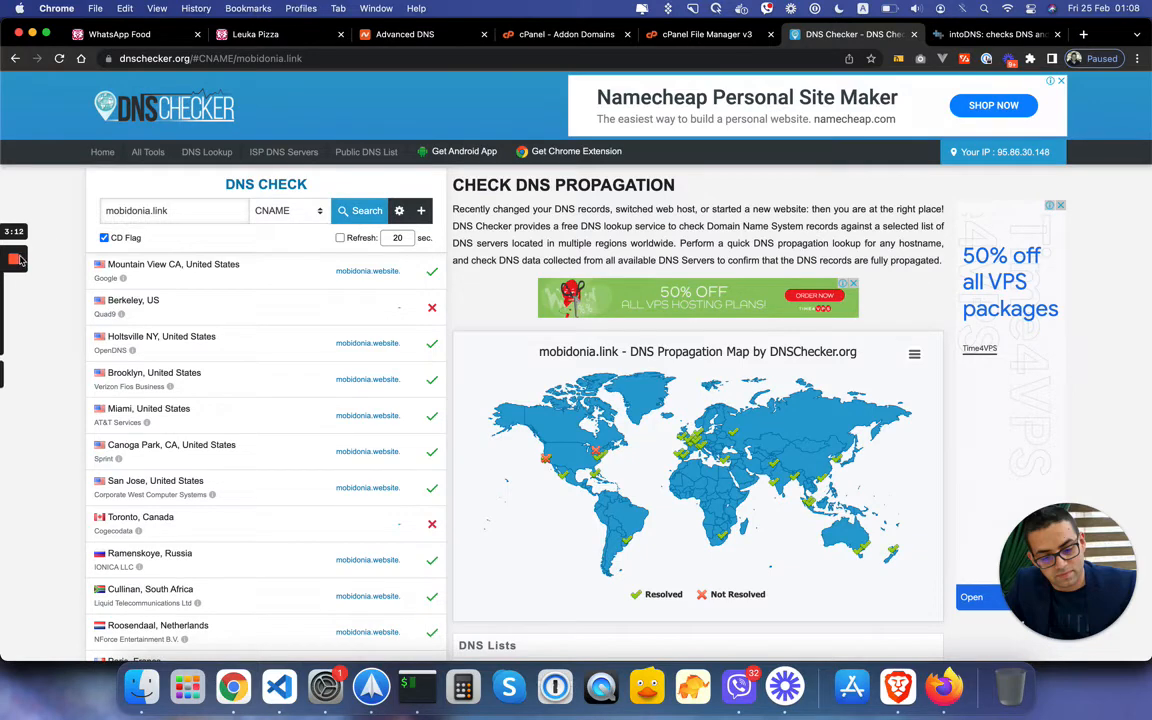
mouse_move(15, 256)
left_click(15, 316)
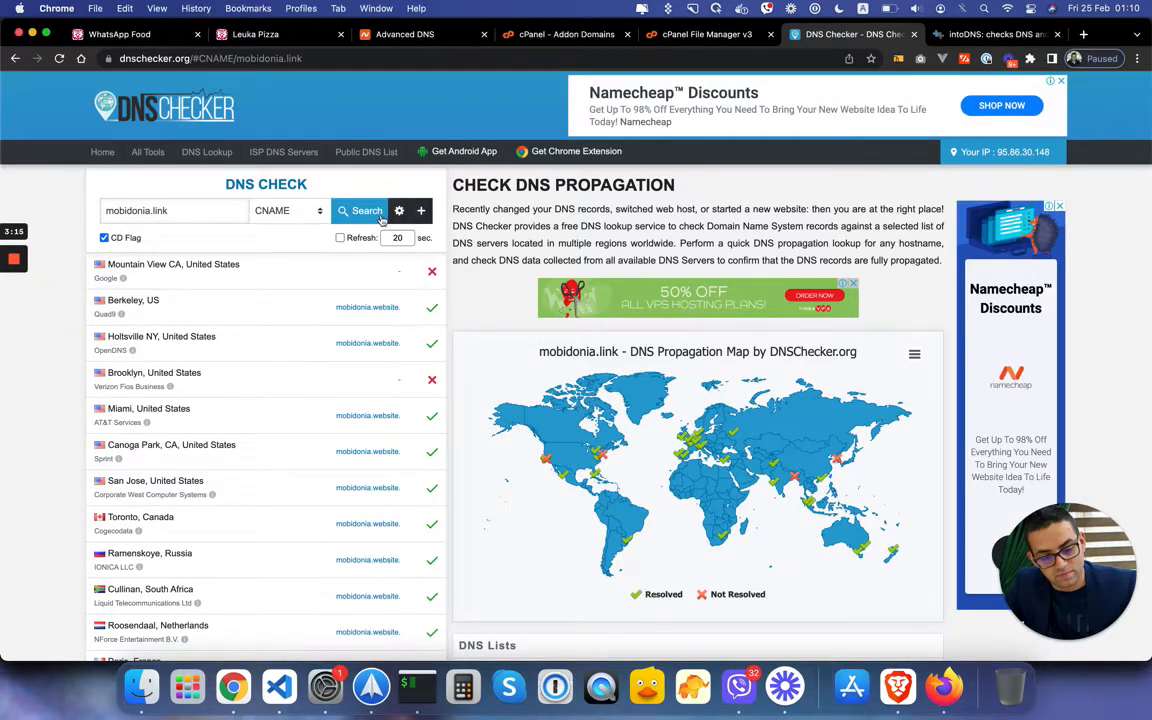
left_click(378, 216)
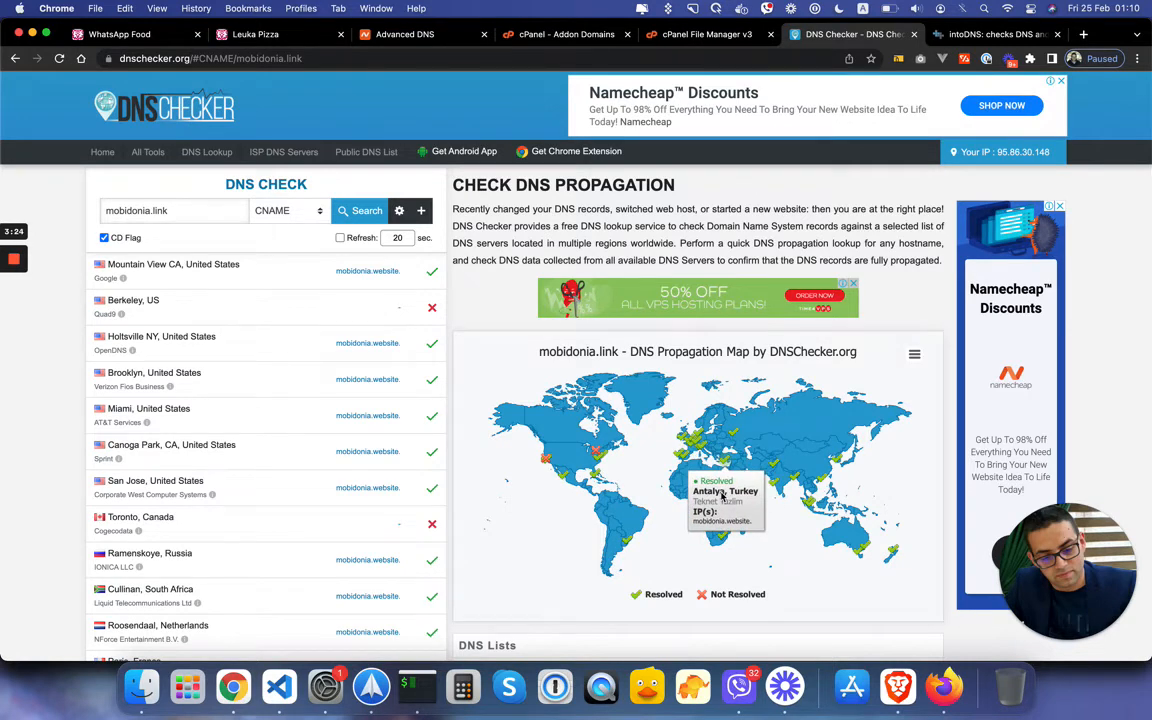
key("super+t")
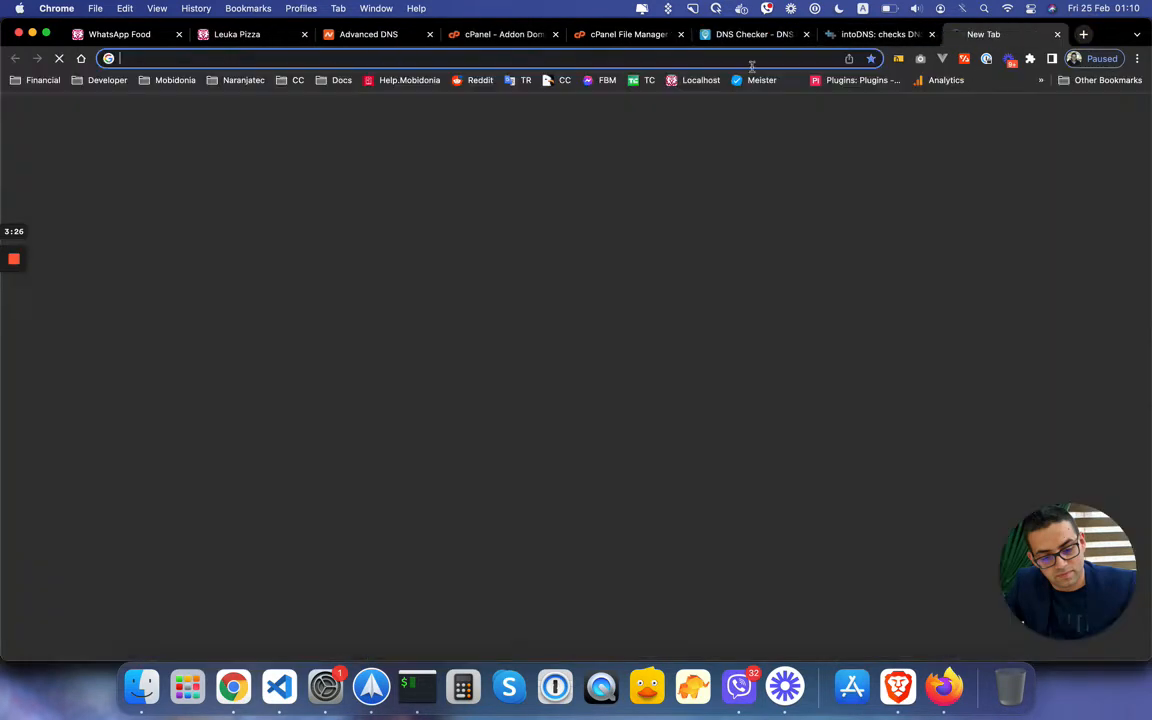
left_click(707, 64)
type("https://mobidonia.link/")
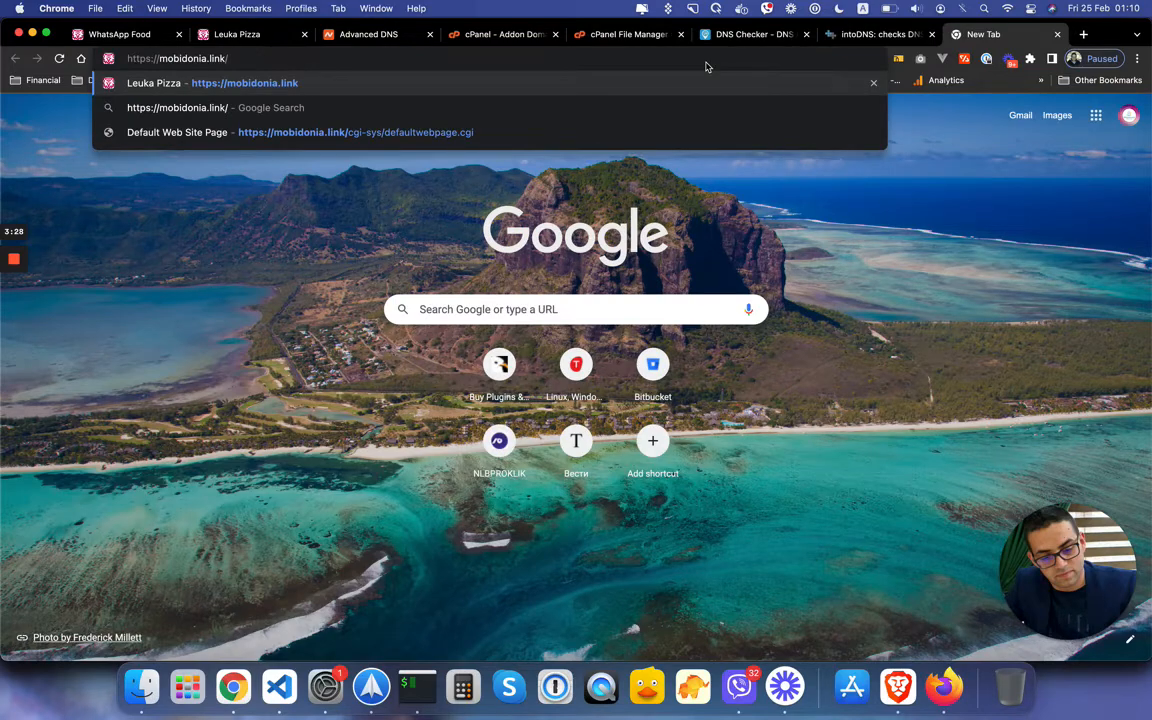
key("Return")
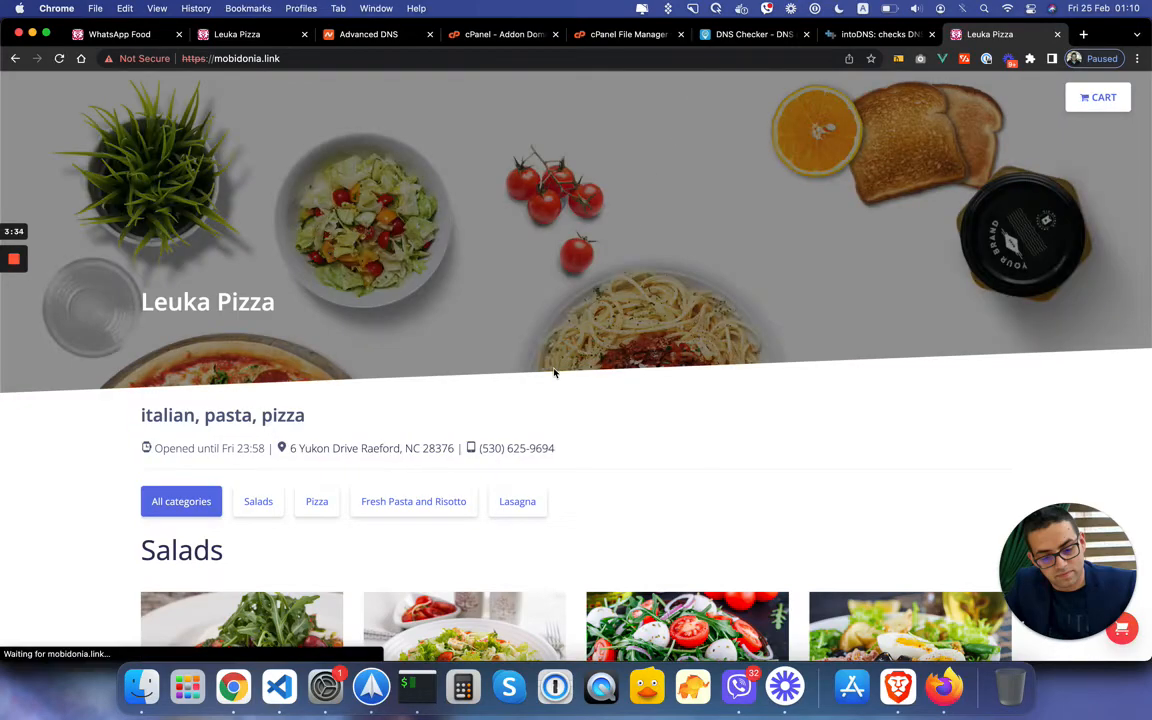
scroll(550, 372, "down", 5)
scroll(554, 372, "down", 10)
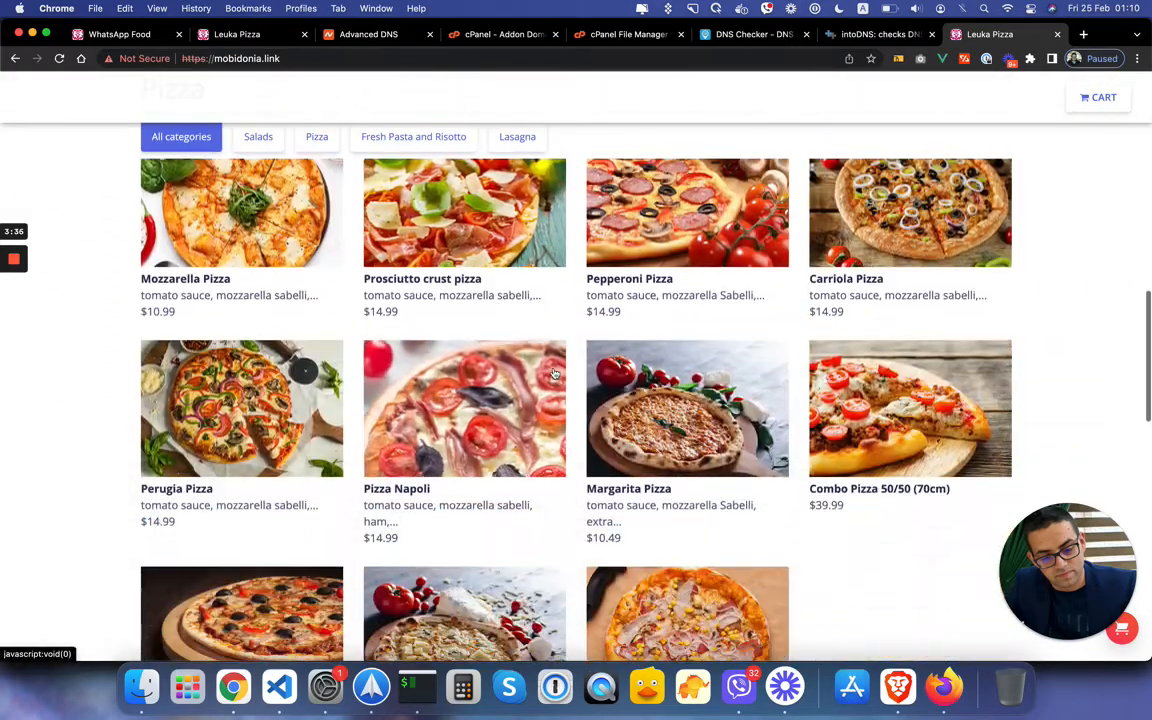
scroll(554, 372, "up", 5)
scroll(554, 372, "up", 10)
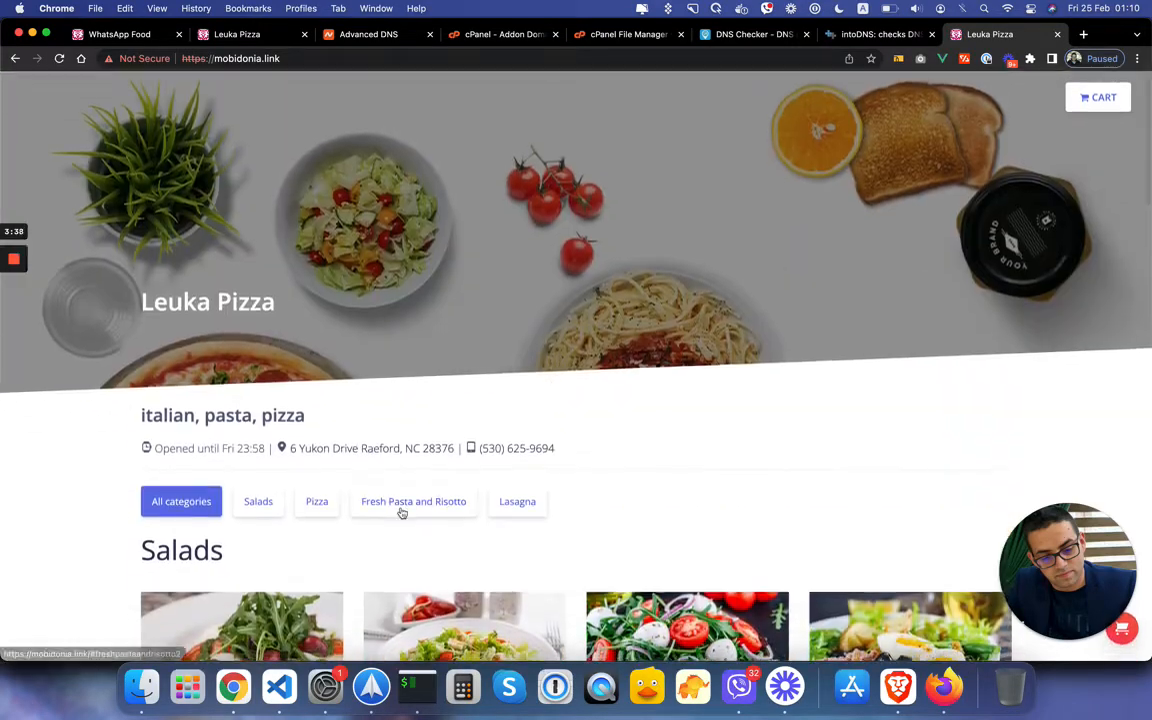
Step: Add one Caesar Salad (400g) without extras to the cart and proceed to checkout
scroll(400, 505, "down", 3)
left_click(448, 458)
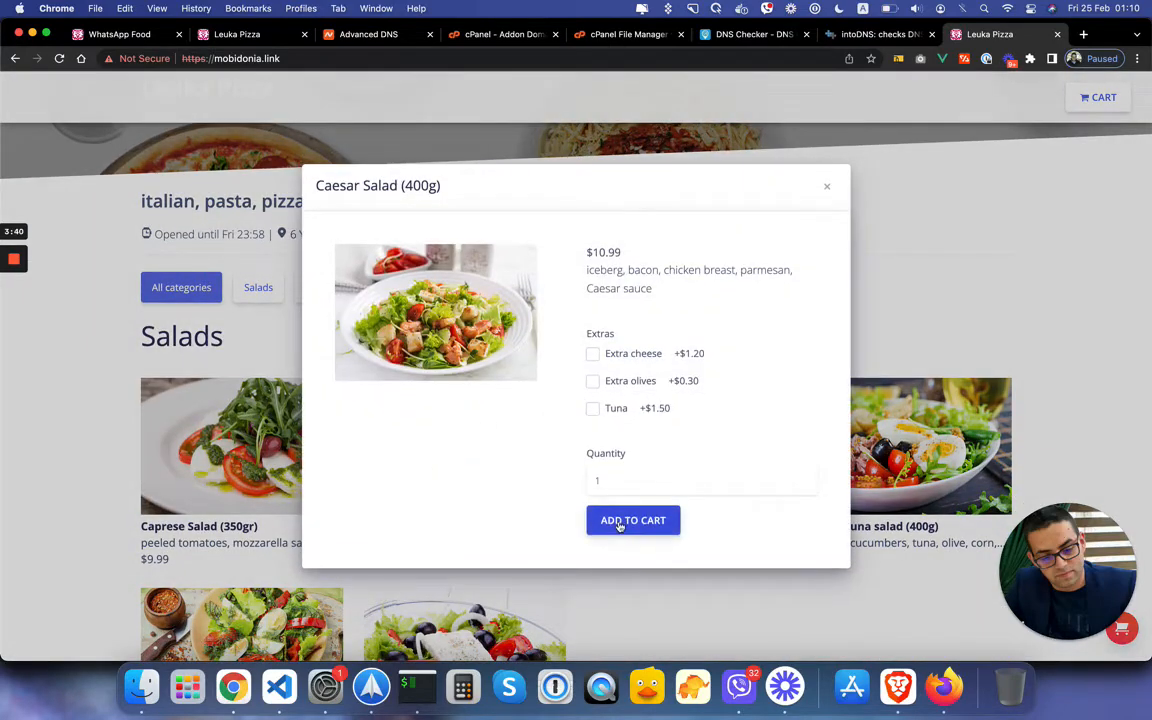
left_click(618, 522)
left_click(962, 340)
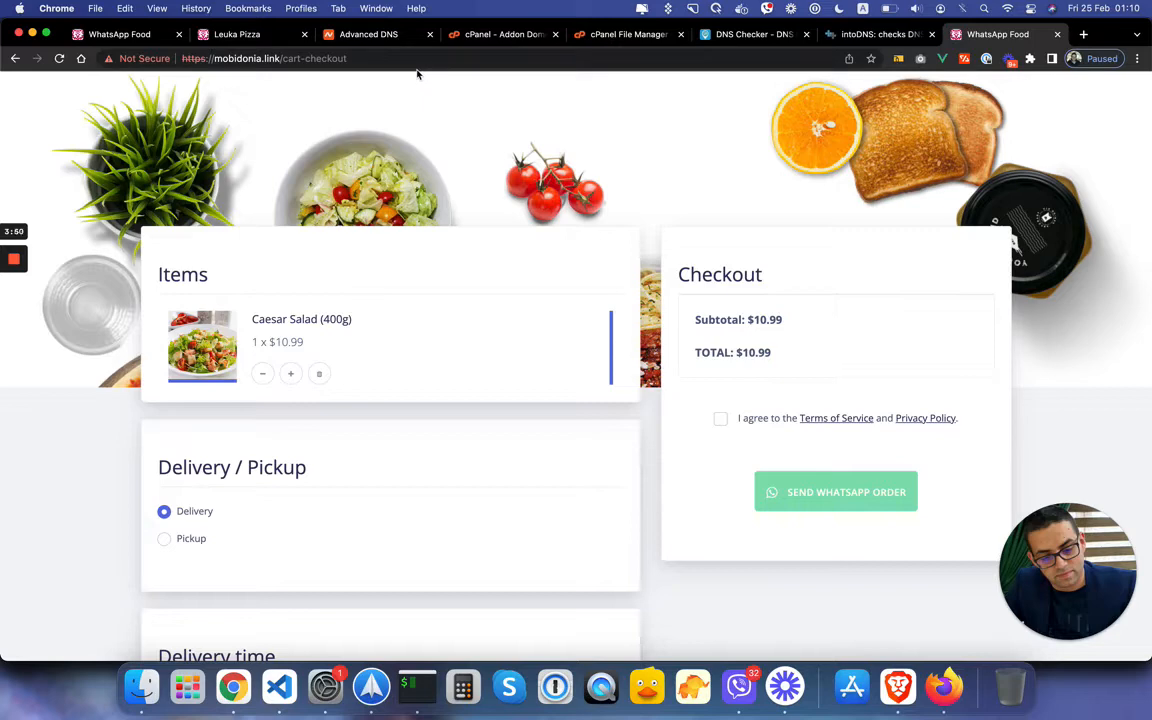
Step: Compare mobidonia.link's CNAME records in Namecheap with the restaurant page's original address on mobidonia.website
left_click(370, 36)
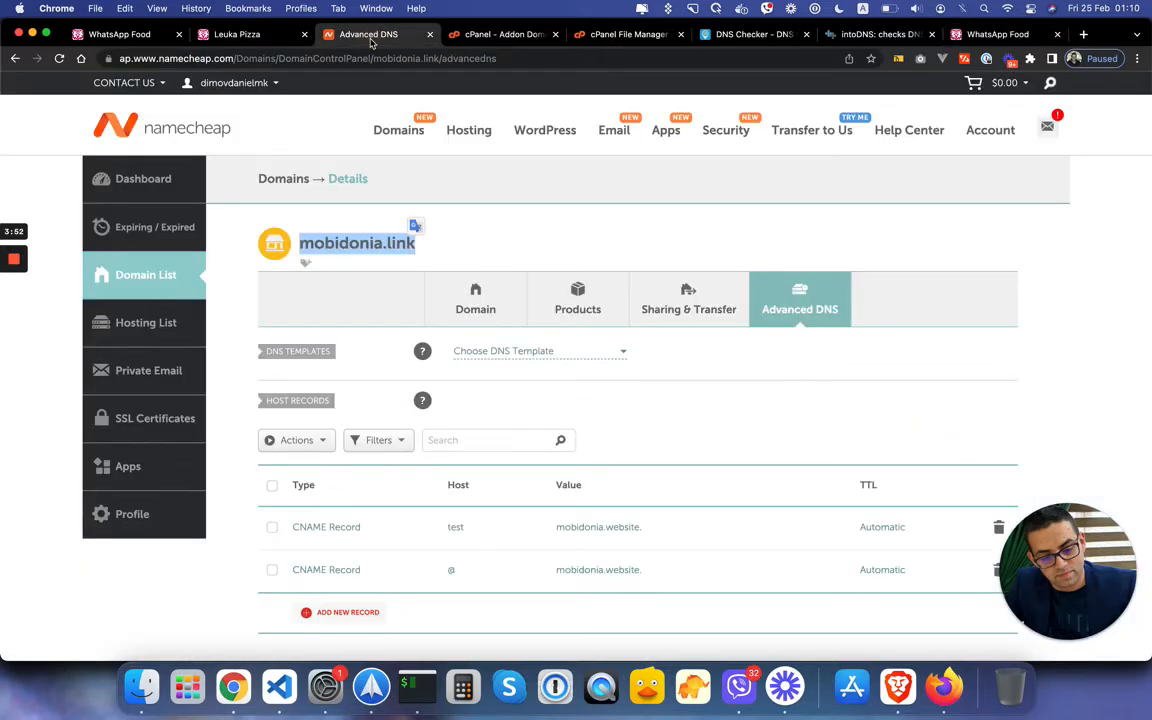
left_click(558, 217)
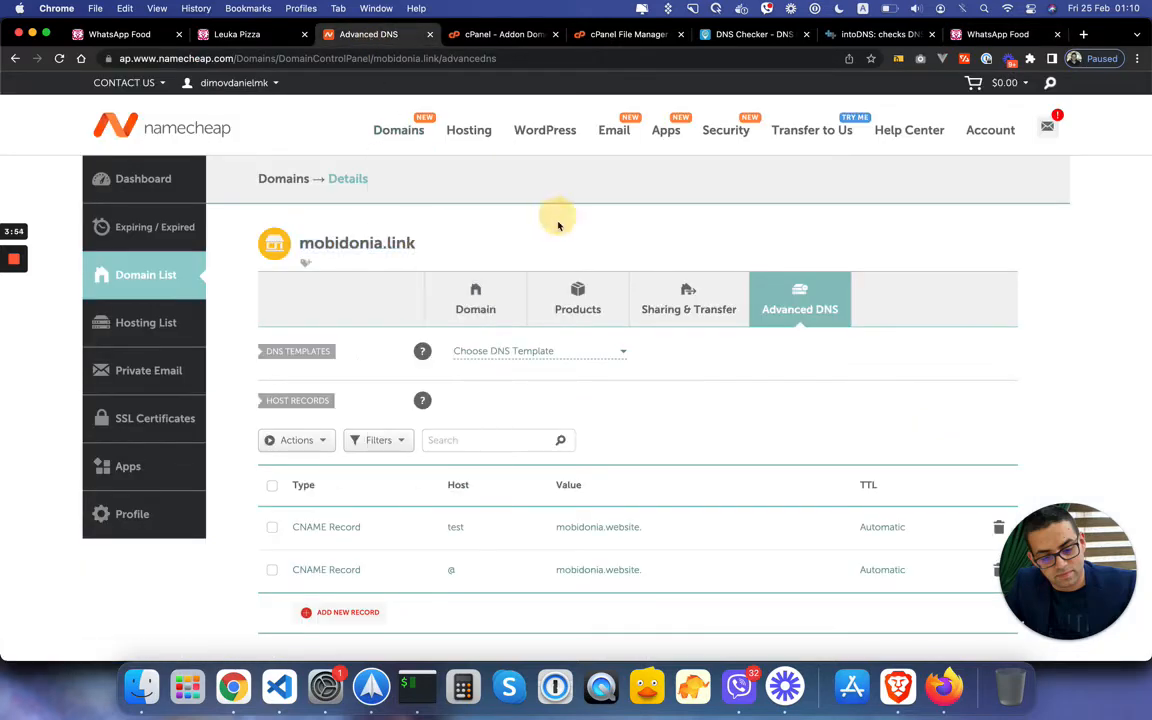
scroll(544, 282, "down", 3)
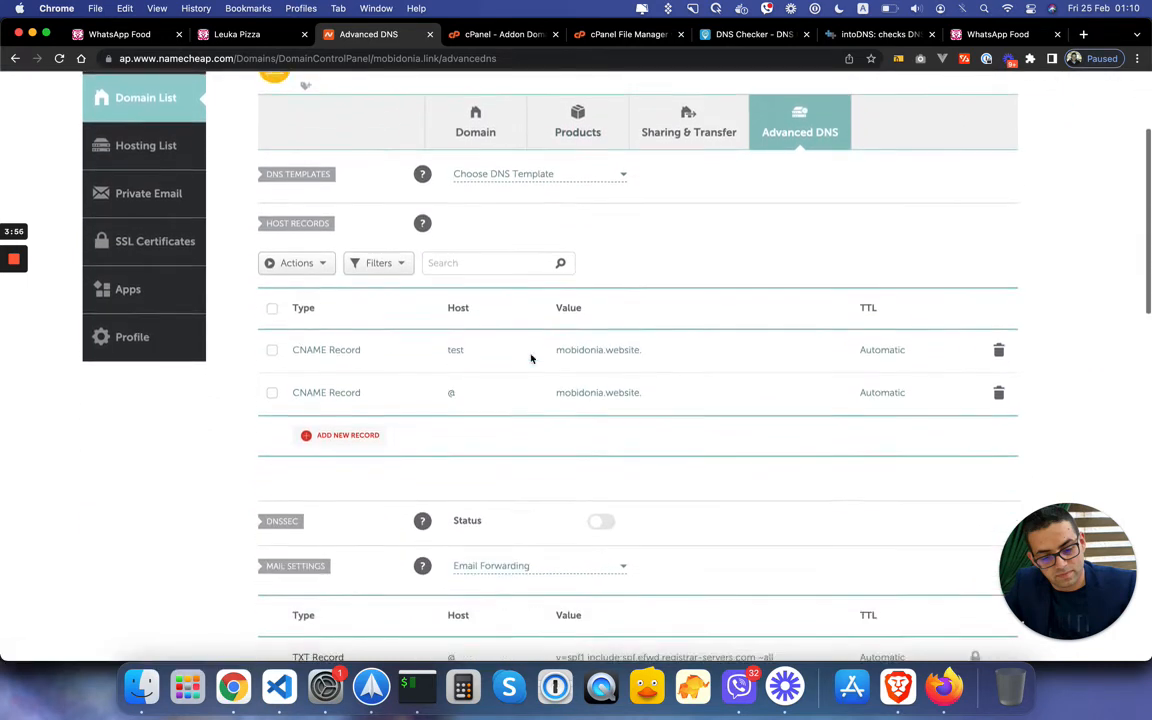
scroll(531, 357, "up", 1)
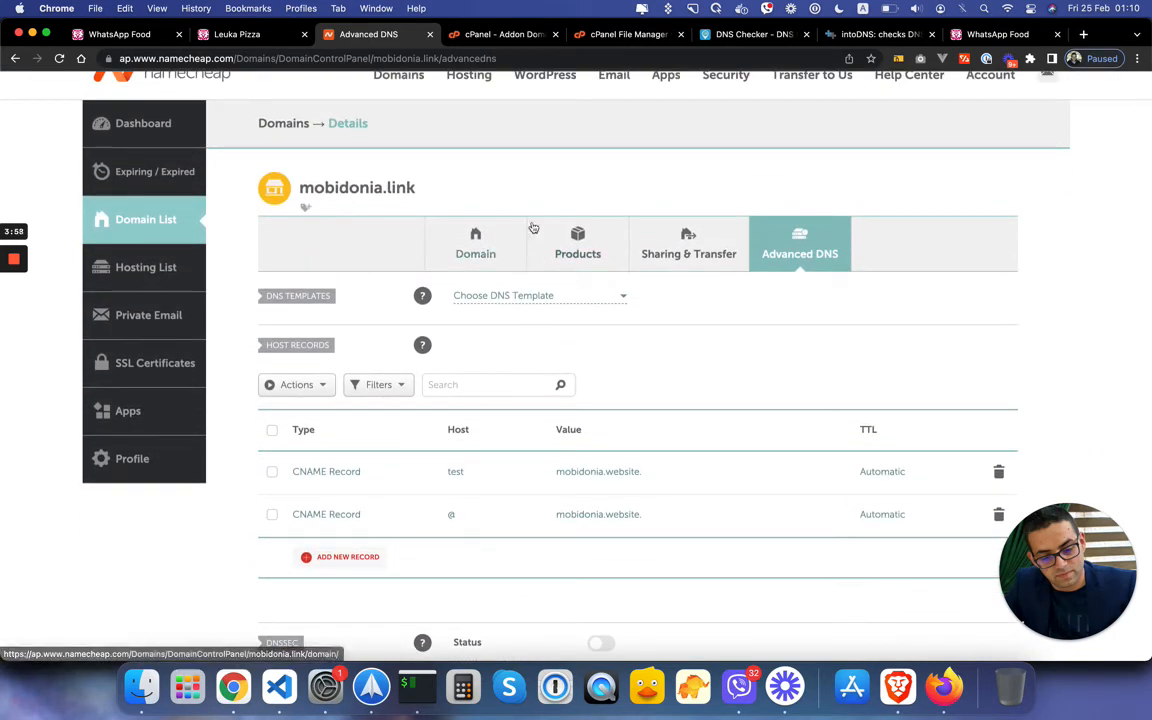
left_click(231, 34)
left_click(287, 60)
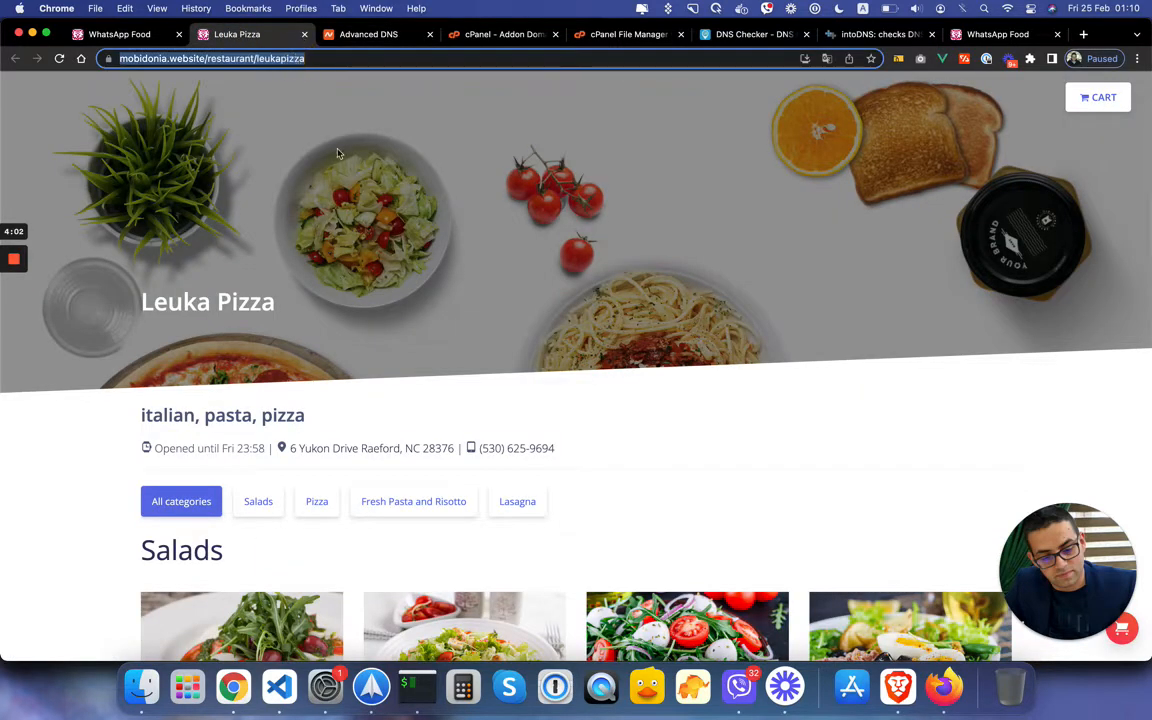
left_click(311, 152)
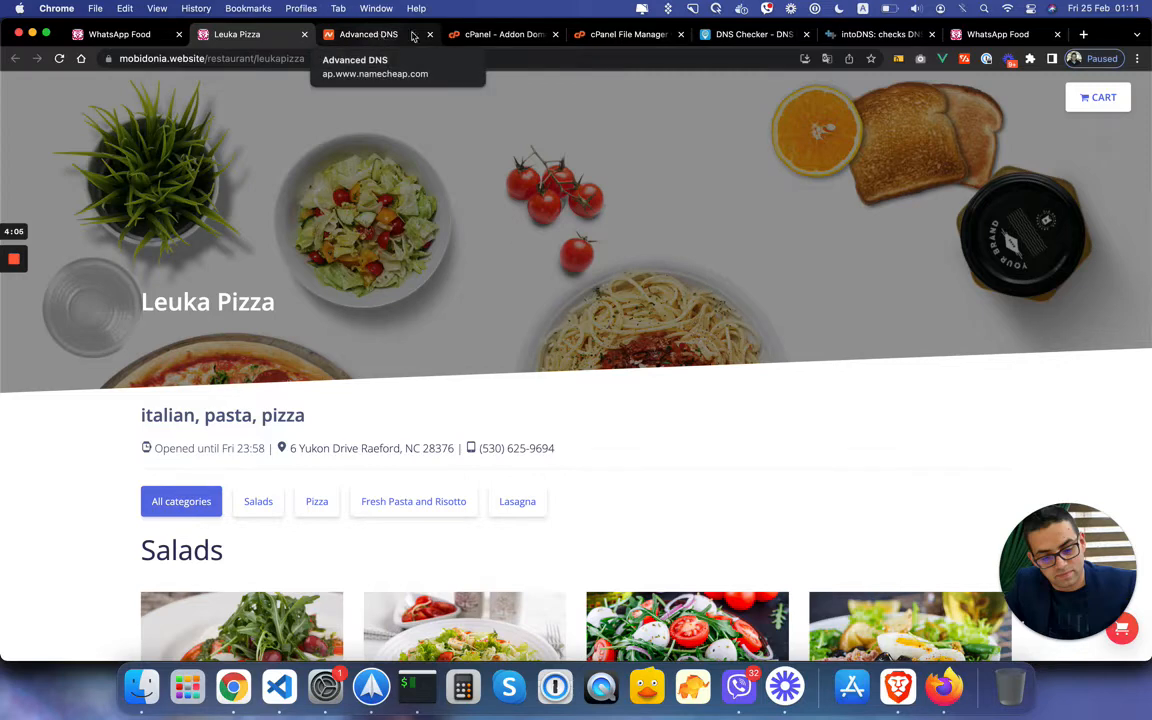
left_click(388, 38)
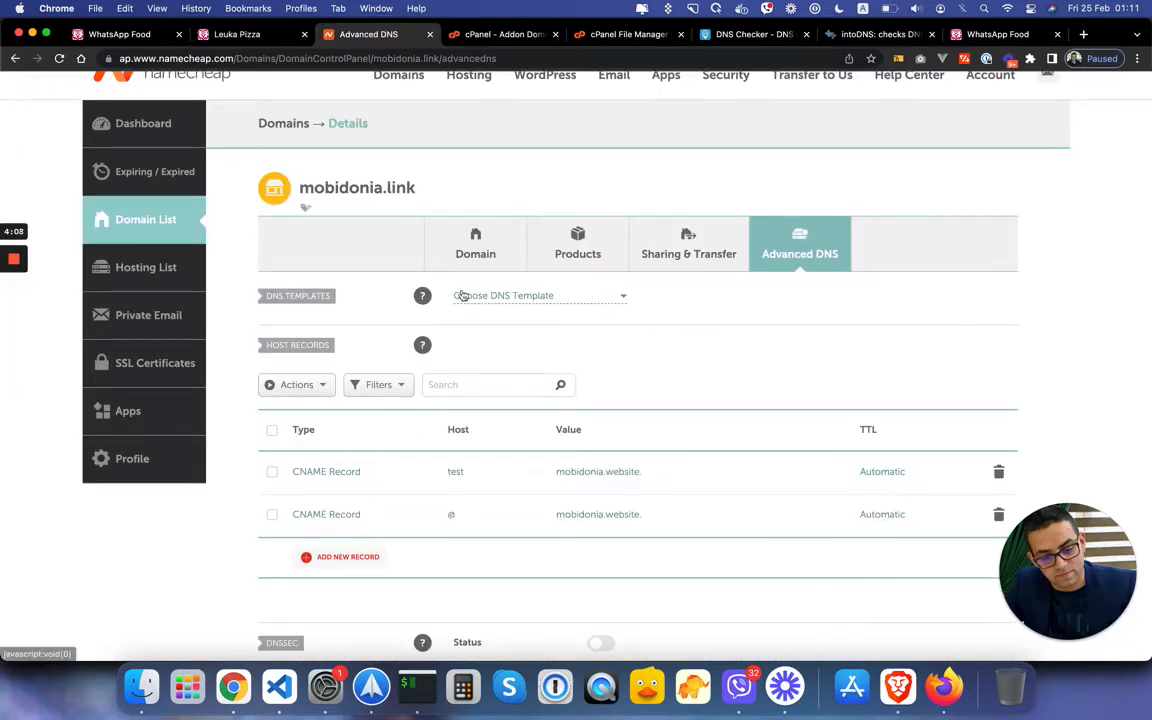
left_click_drag(416, 188, 305, 190)
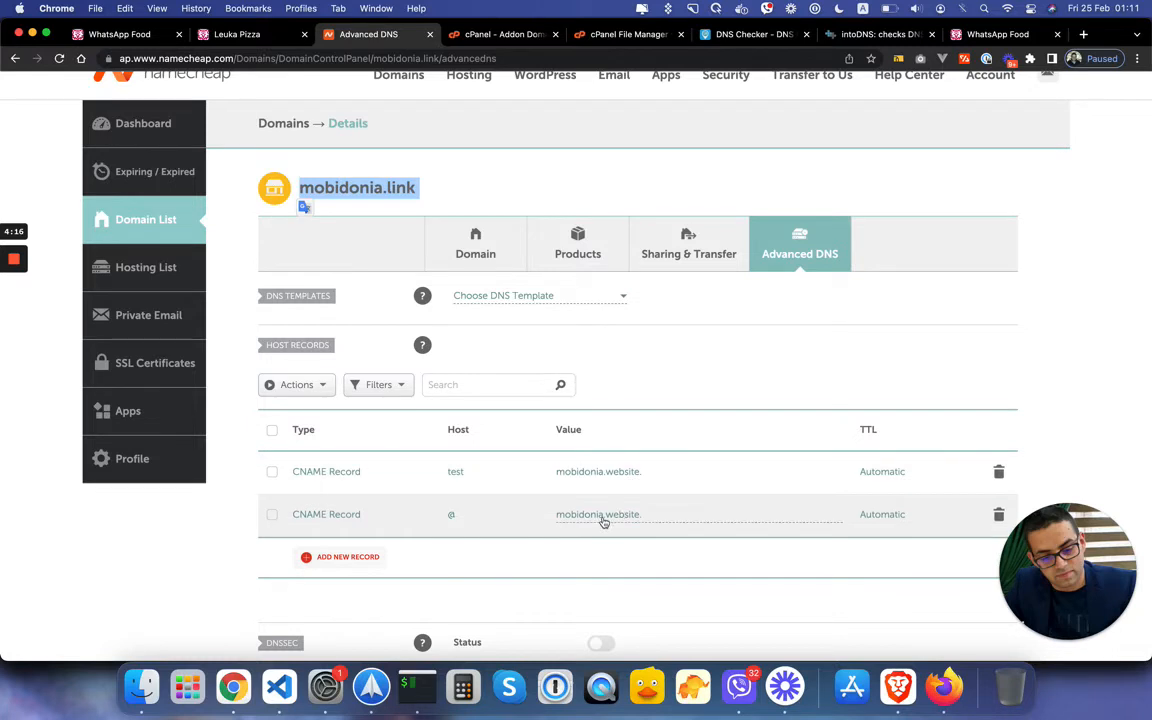
left_click(240, 35)
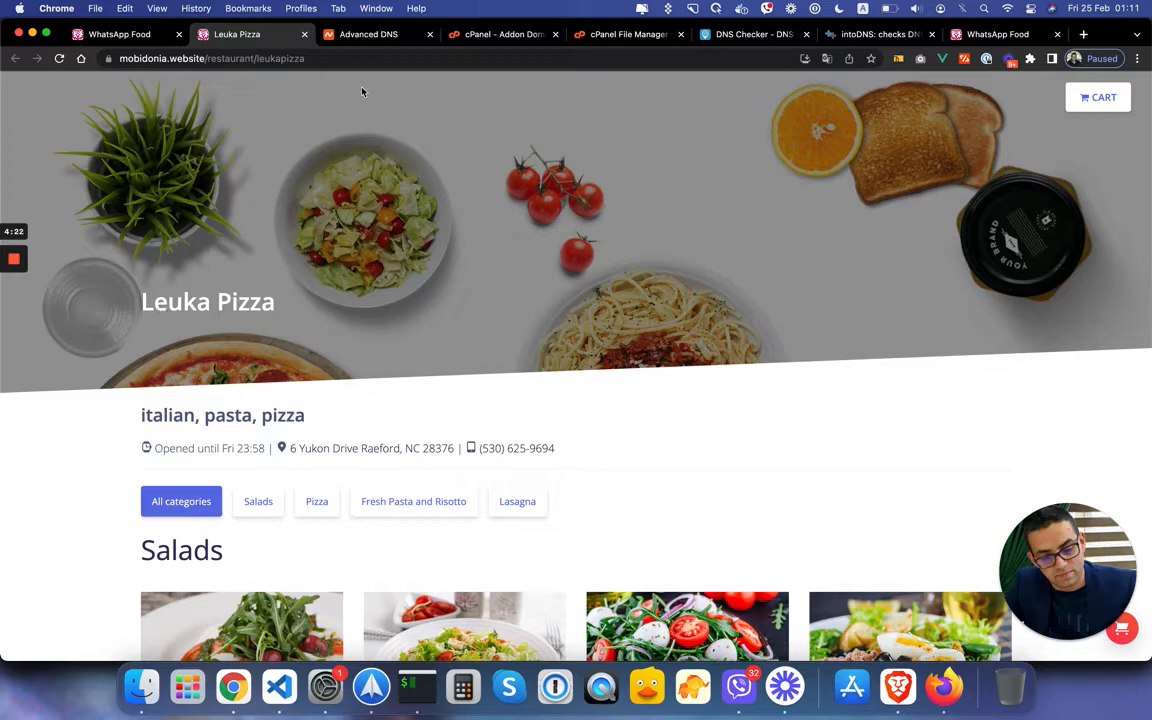
Step: In Namecheap's Advanced DNS for mobidonia.link, add and save a CNAME record with host menu and target mobidonia.website
left_click(396, 37)
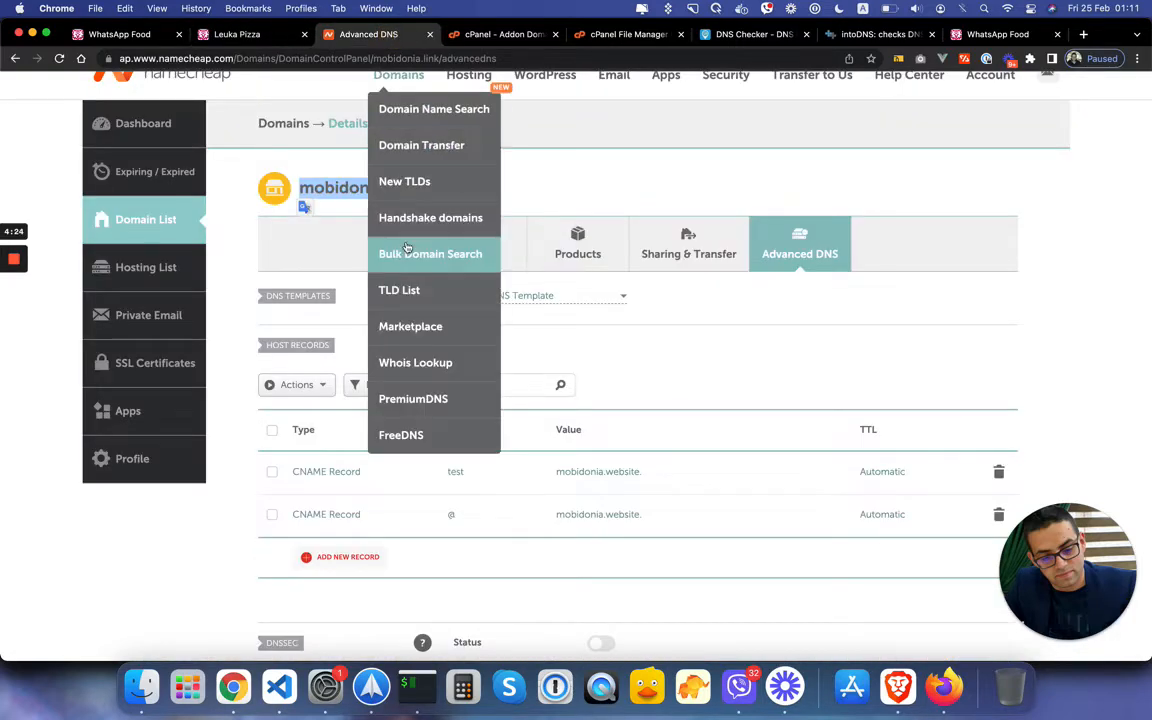
left_click(340, 556)
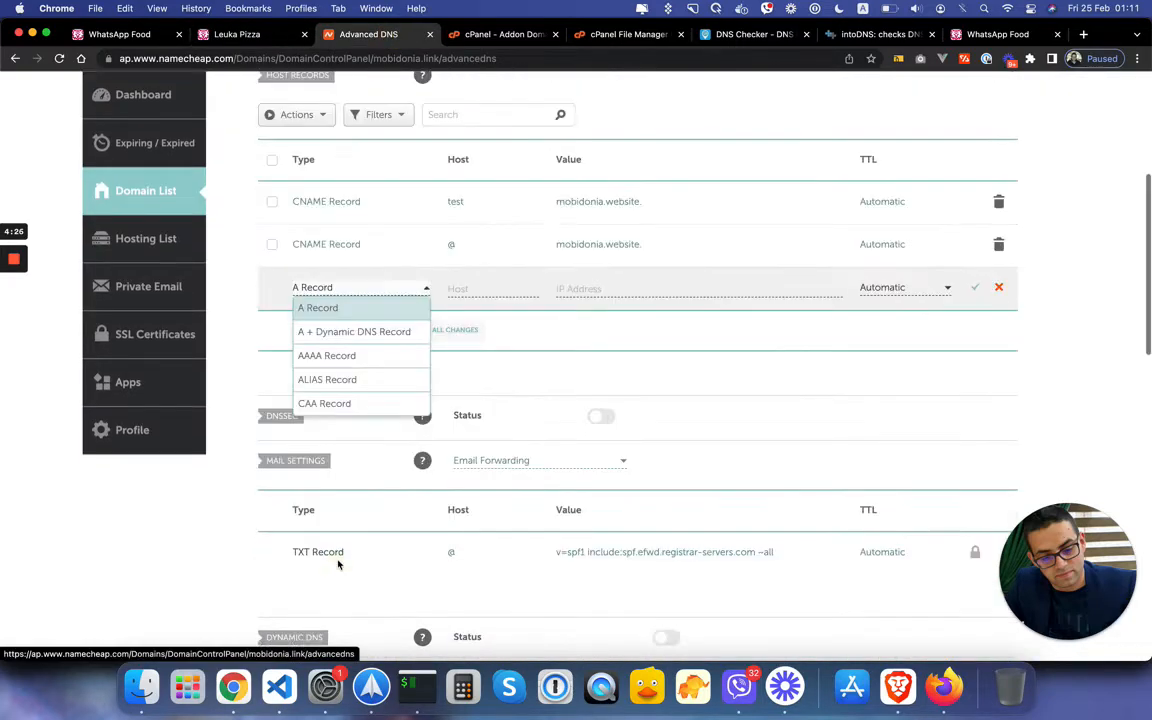
scroll(347, 385, "down", 2)
left_click(311, 380)
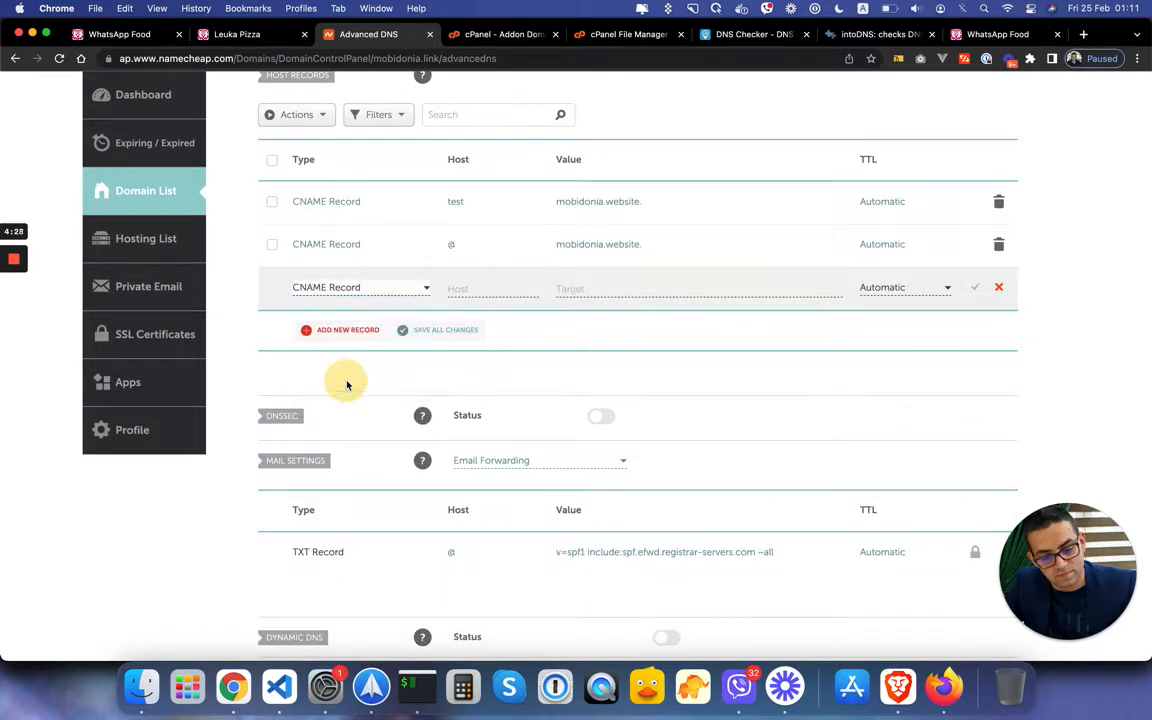
left_click(466, 283)
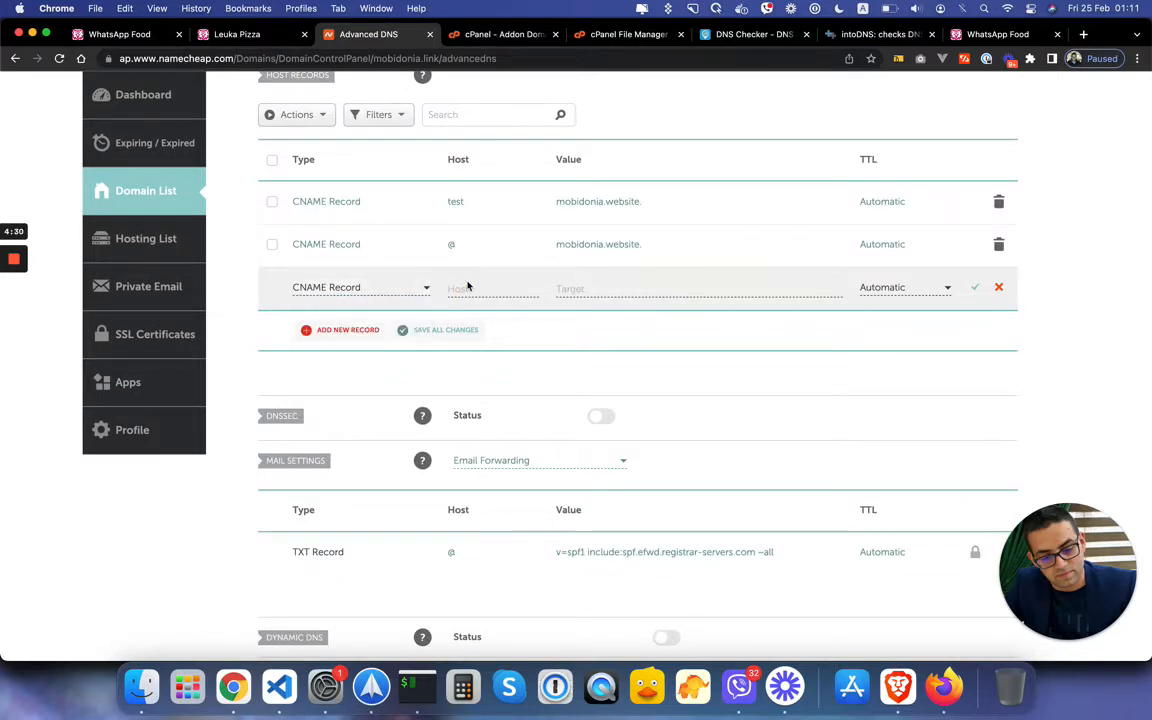
type("menu")
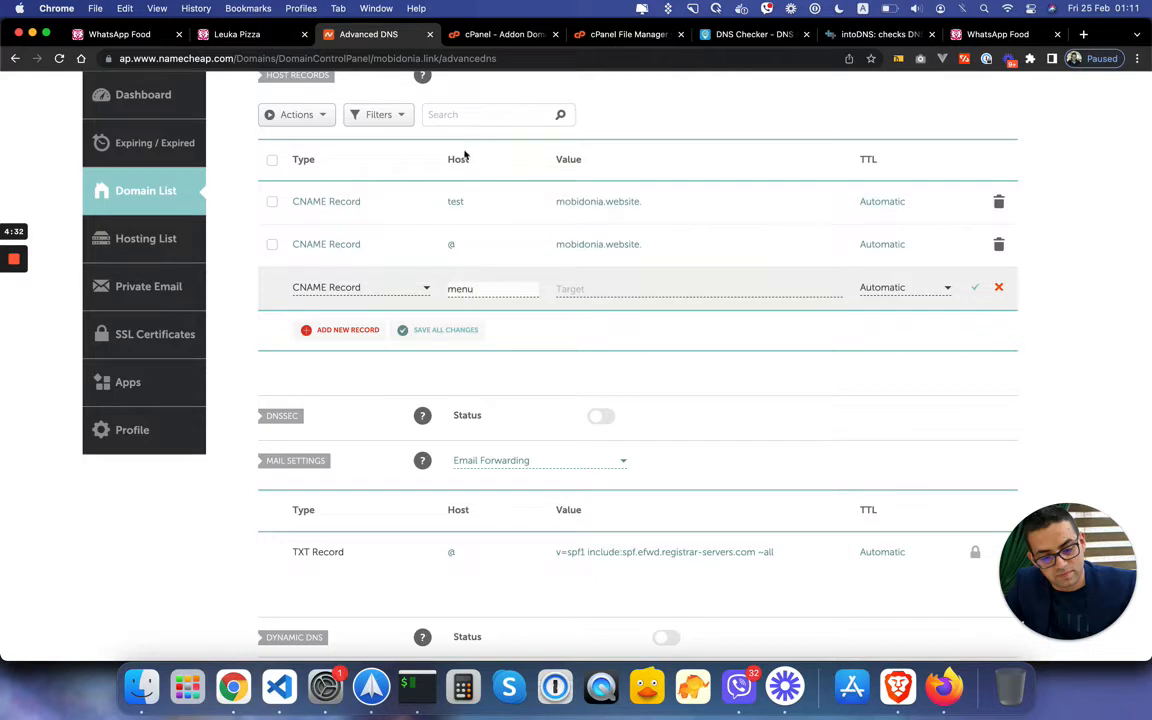
left_click(590, 288)
type("mobidonia.websiter")
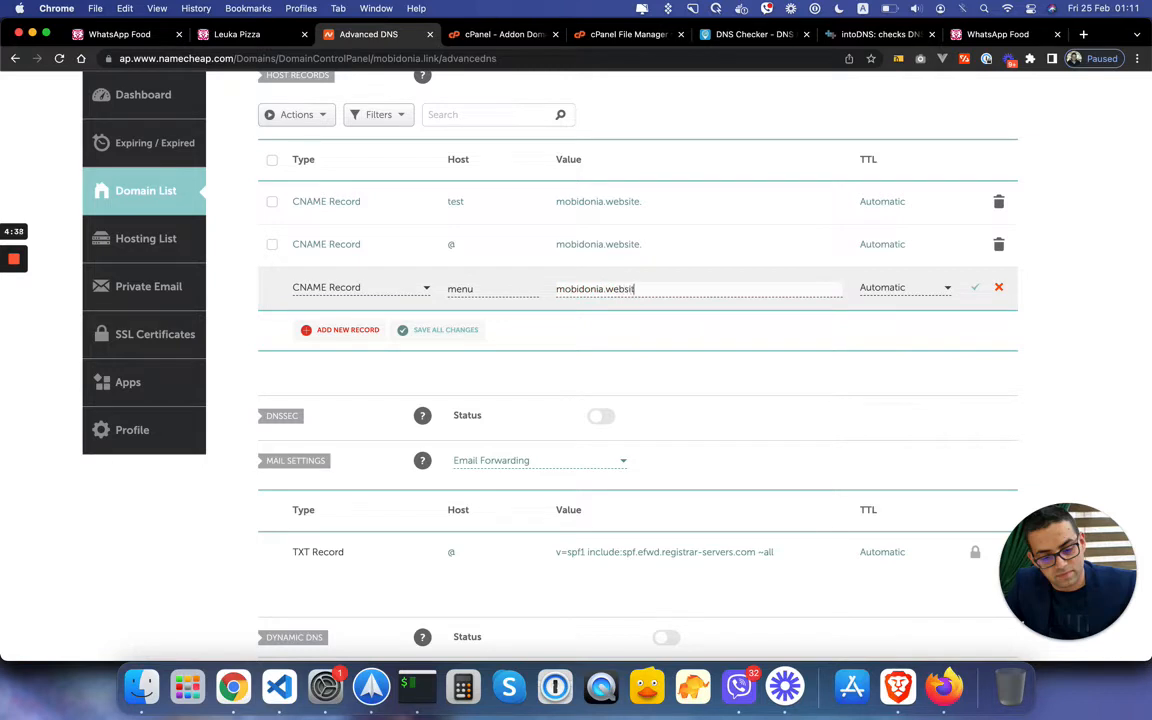
left_click(975, 288)
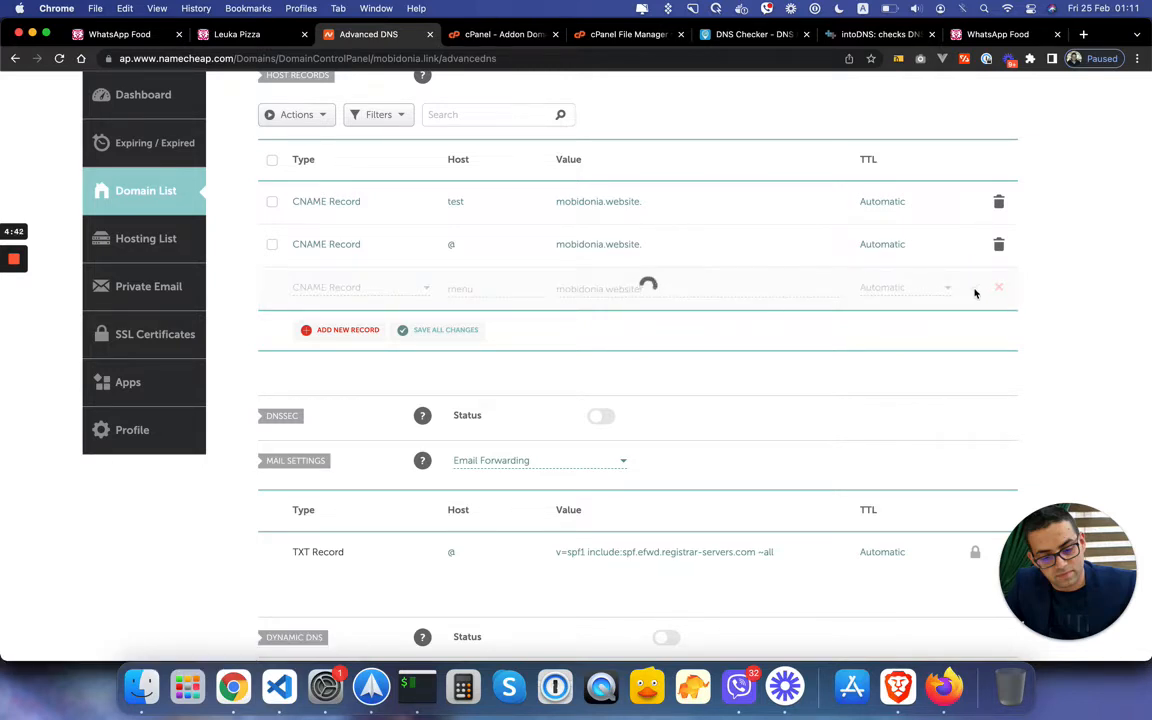
Step: Correct the value of the menu CNAME record to mobidonia.website. and save the record again
left_click(653, 294)
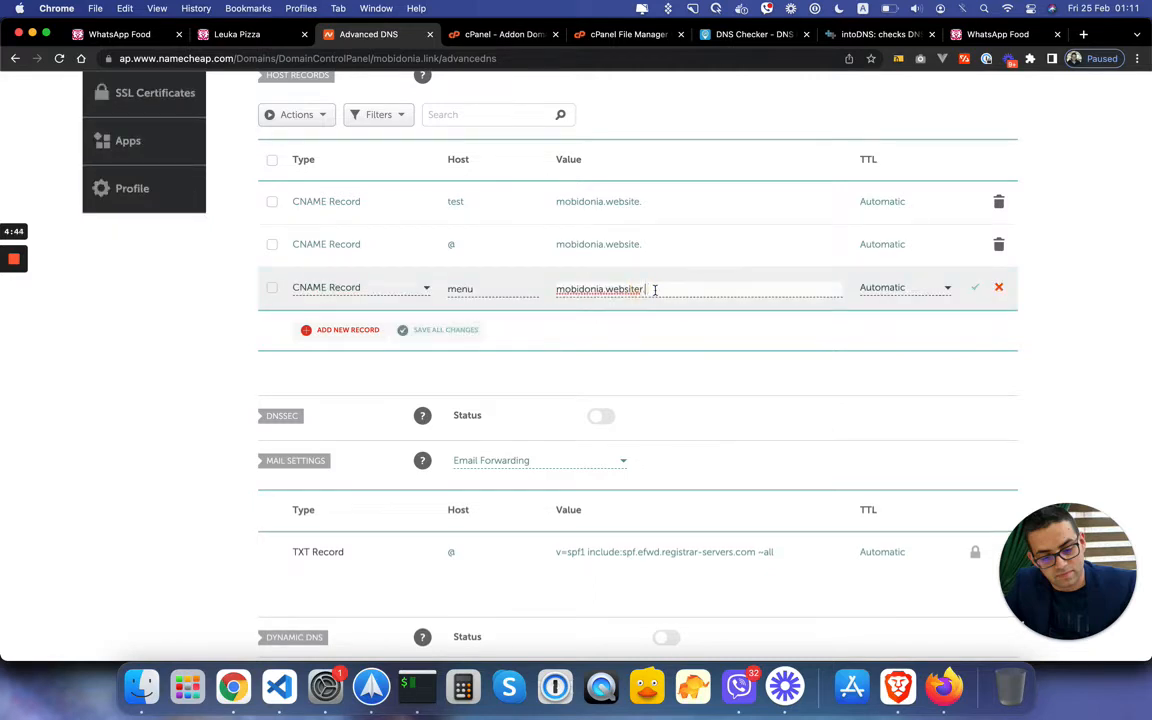
left_click(975, 288)
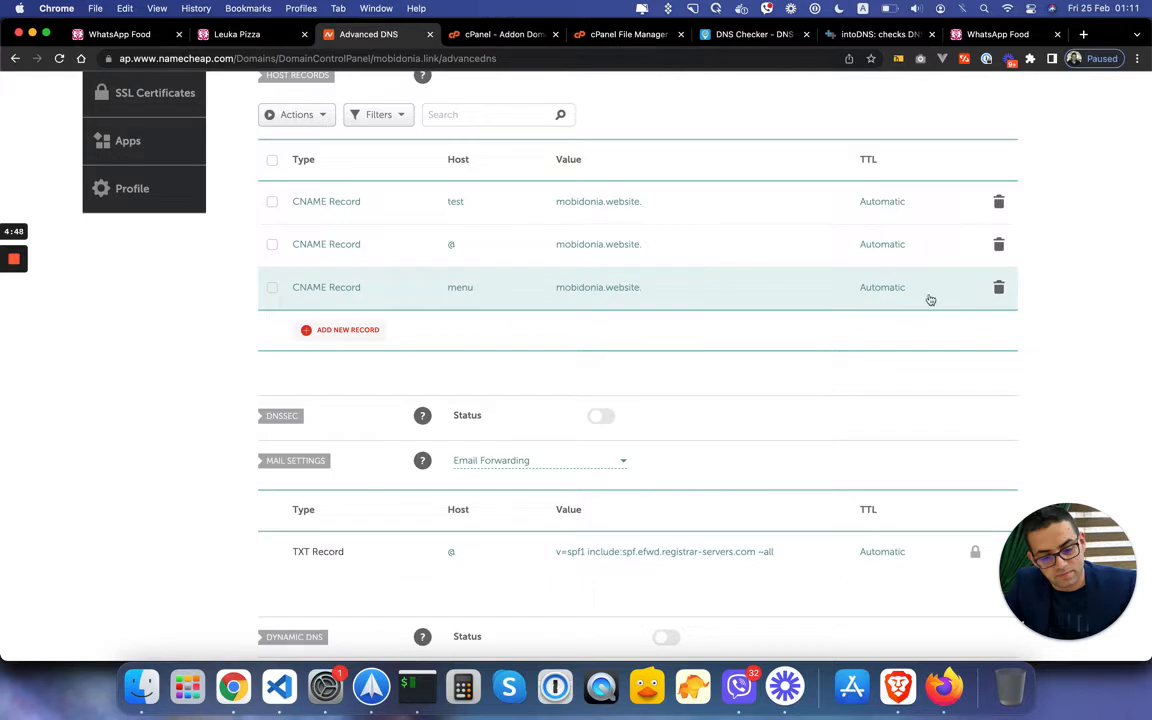
Step: In cPanel's Addon Domains, enter menu.mobidonia.link as the new domain name with the subdomain menu
left_click(504, 40)
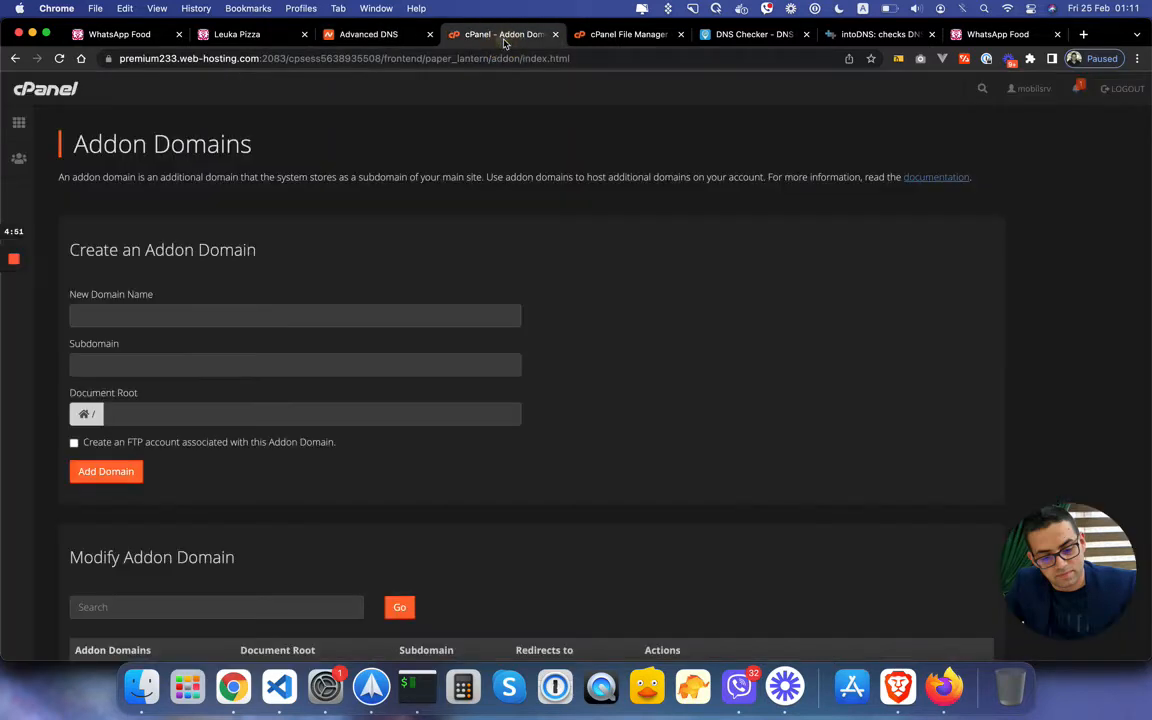
left_click(133, 316)
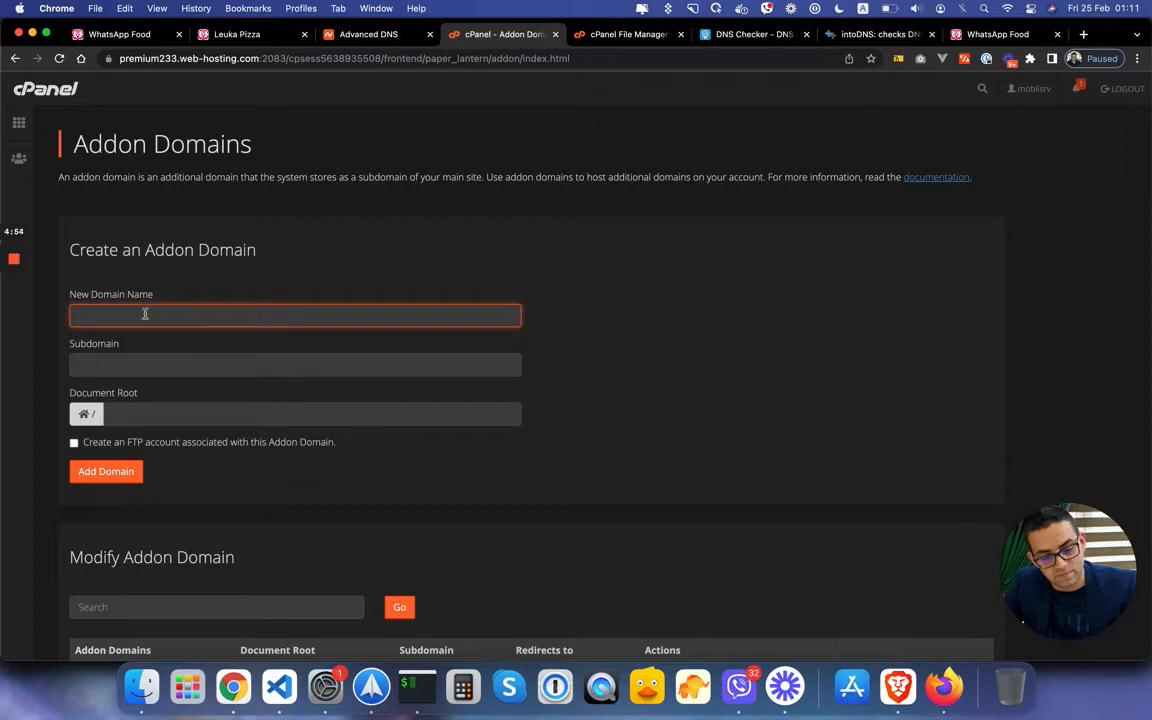
type("men")
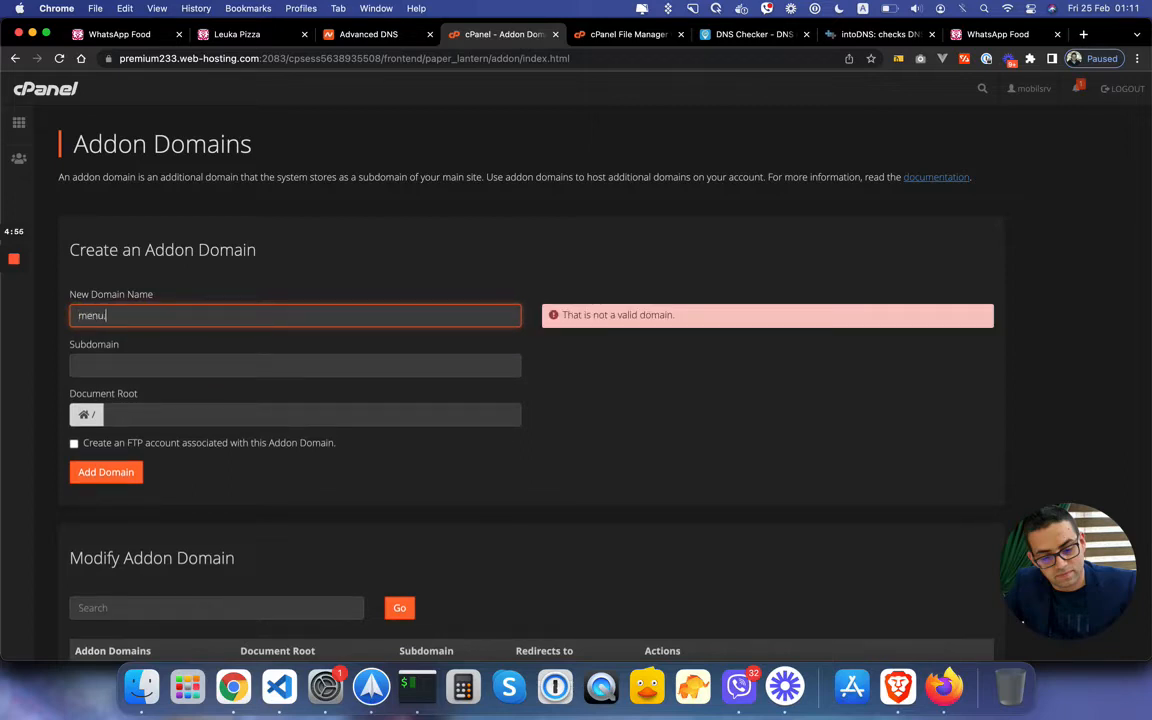
type("u.mobidonia.link")
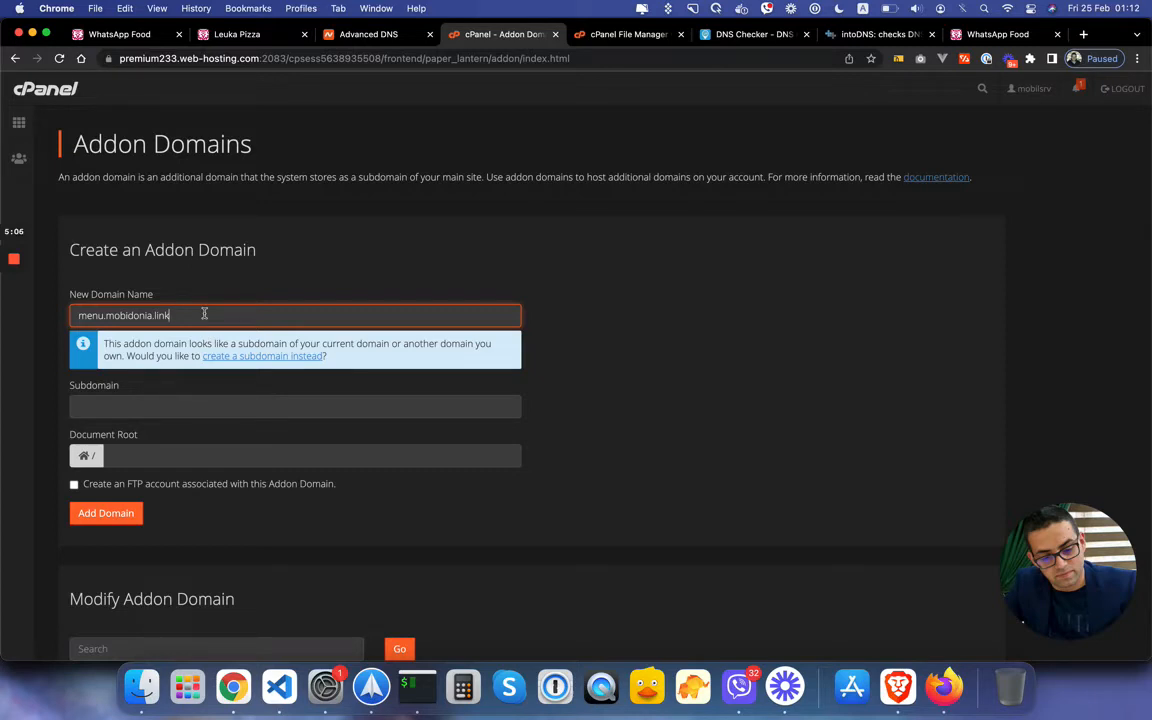
left_click(166, 404)
left_click(195, 455)
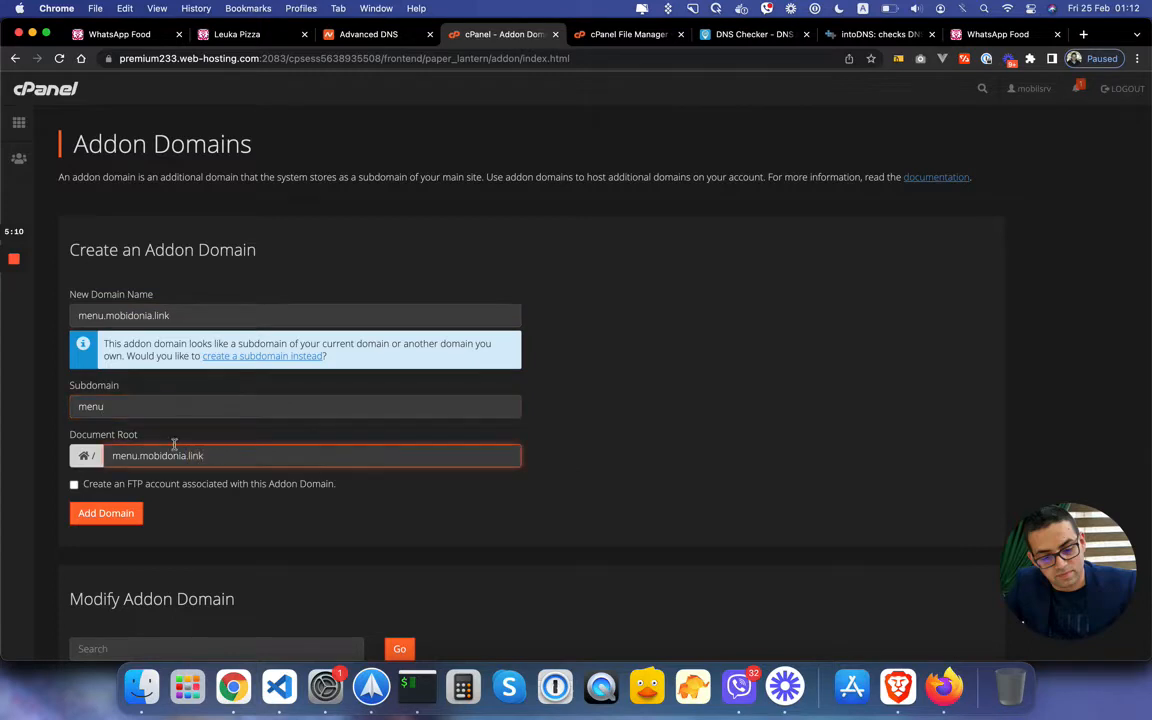
Step: Set the new addon domain's document root to public_html and add the domain
left_click_drag(112, 455, 283, 455)
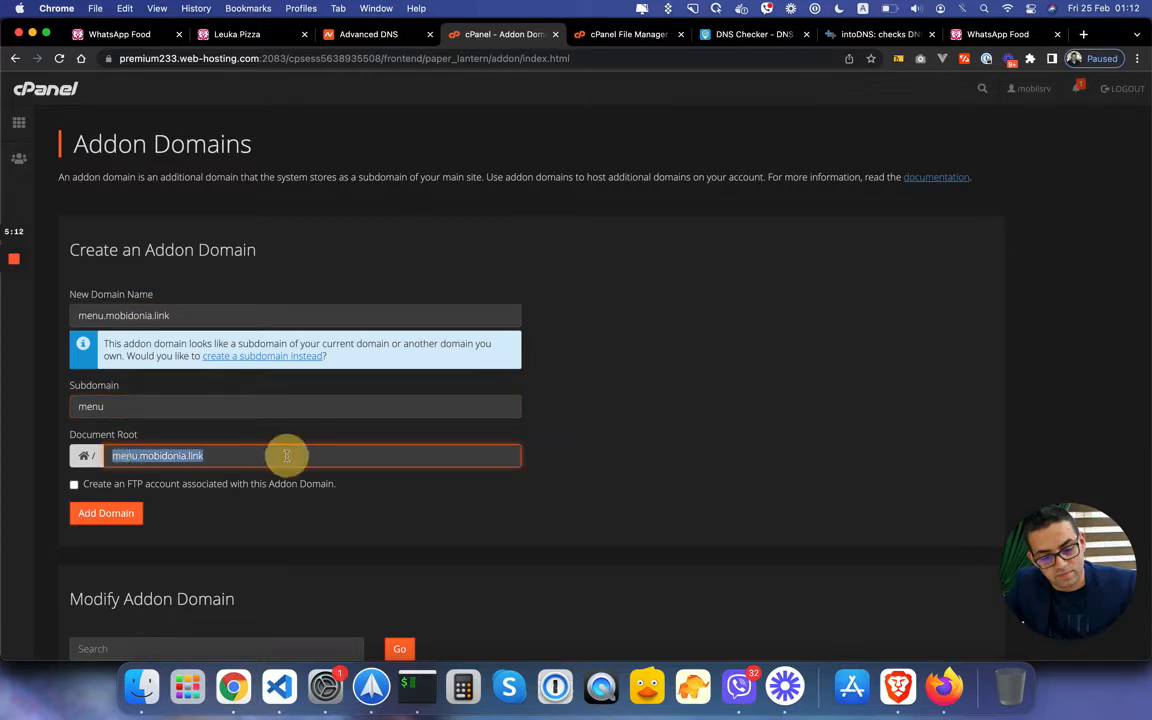
key("BackSpace")
type("pu")
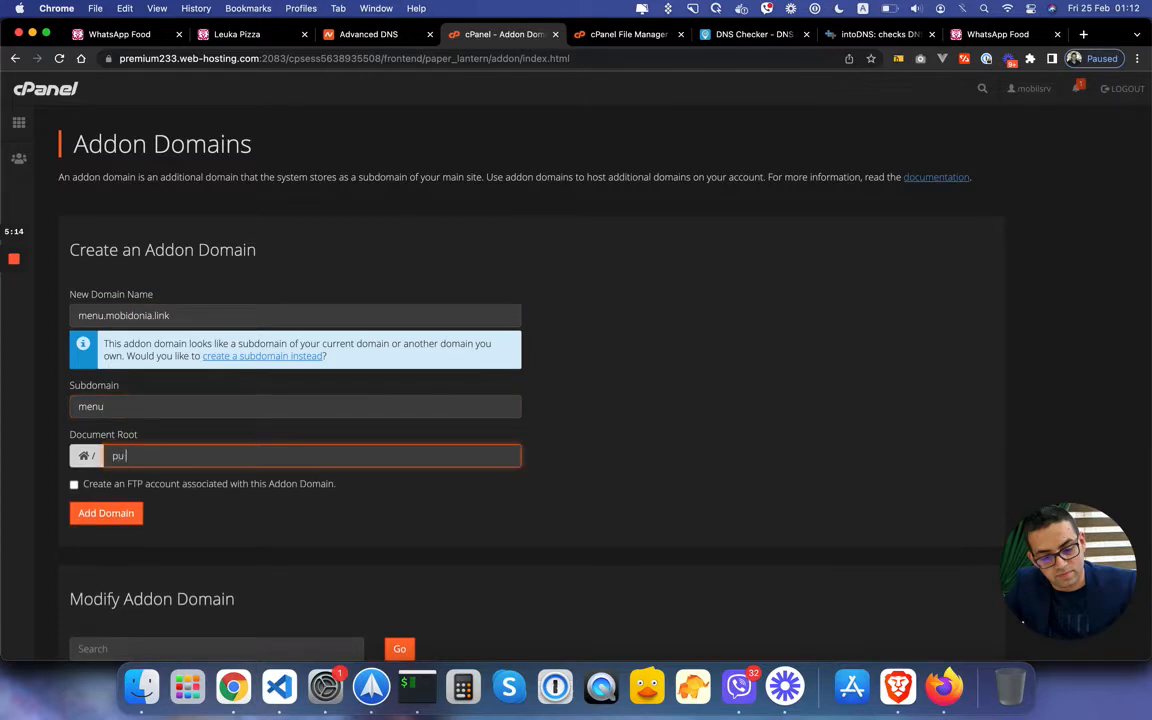
type("b")
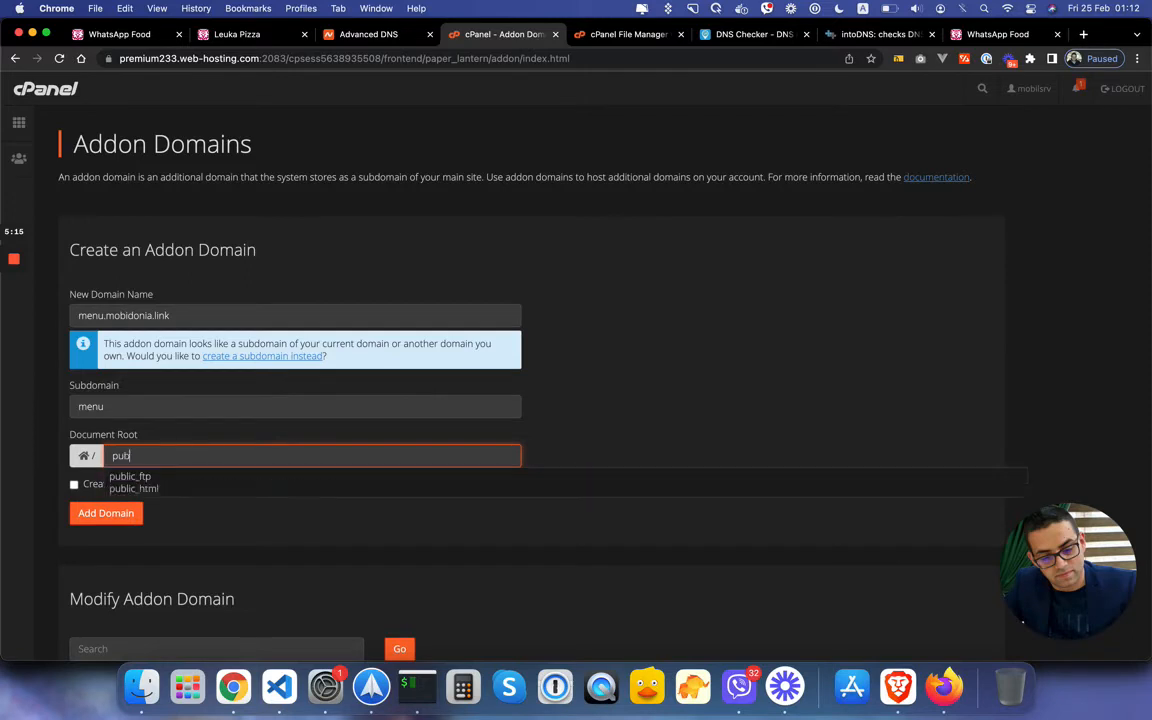
left_click(283, 489)
left_click(118, 515)
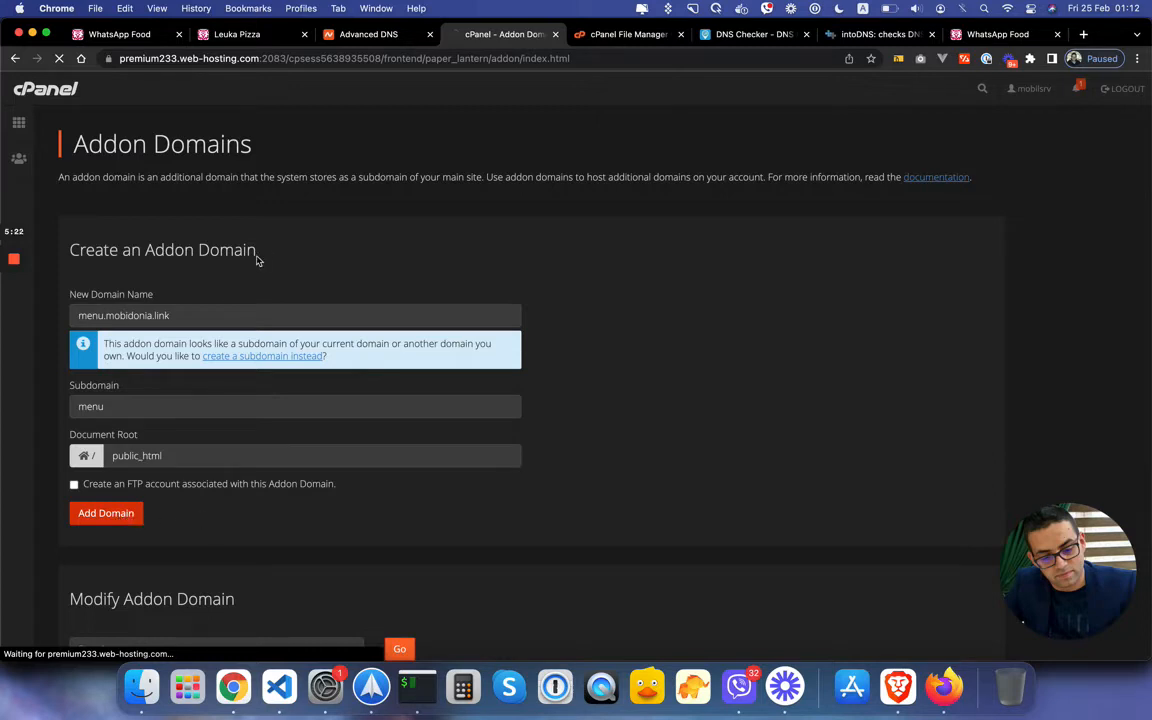
Step: Check the CNAME propagation of menu.mobidonia.link in DNS Checker
left_click_drag(183, 315, 72, 315)
key("super+c")
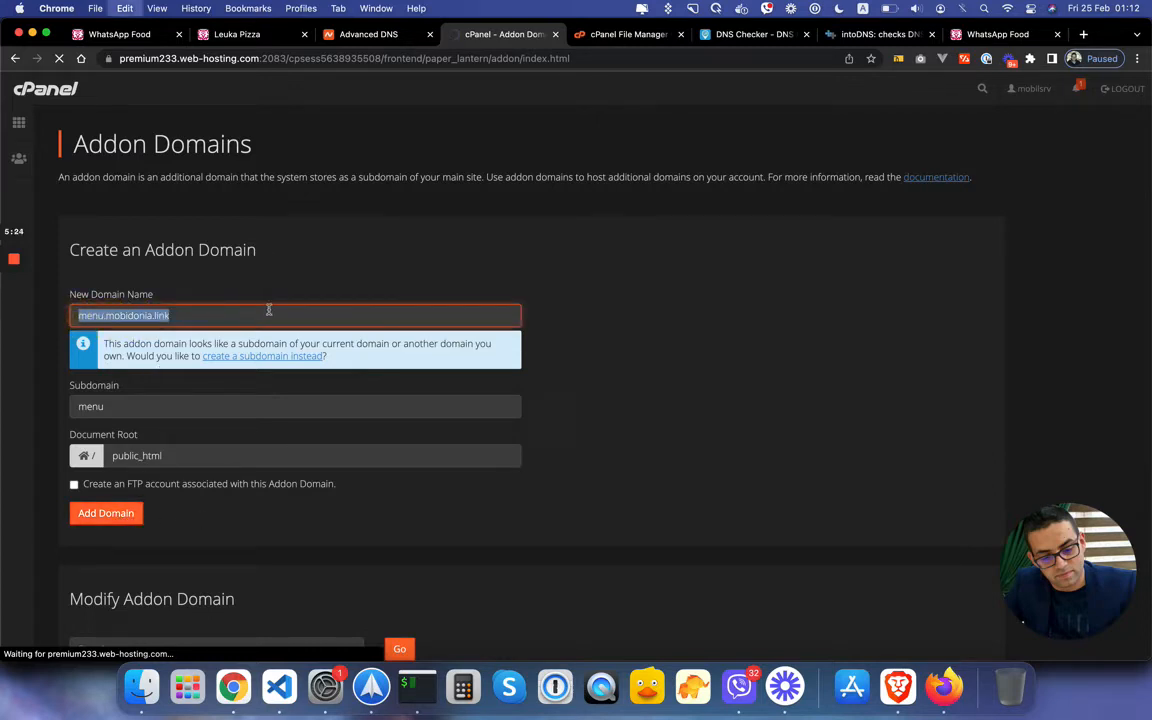
left_click(722, 38)
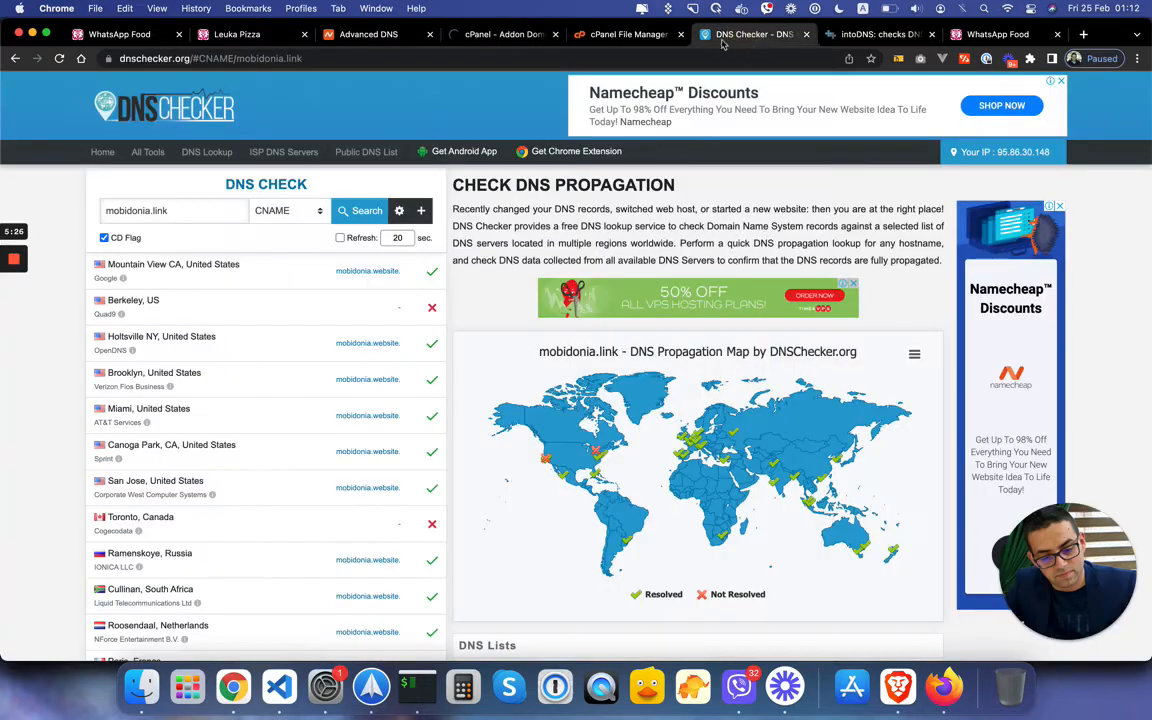
triple_click(189, 211)
key("super+v")
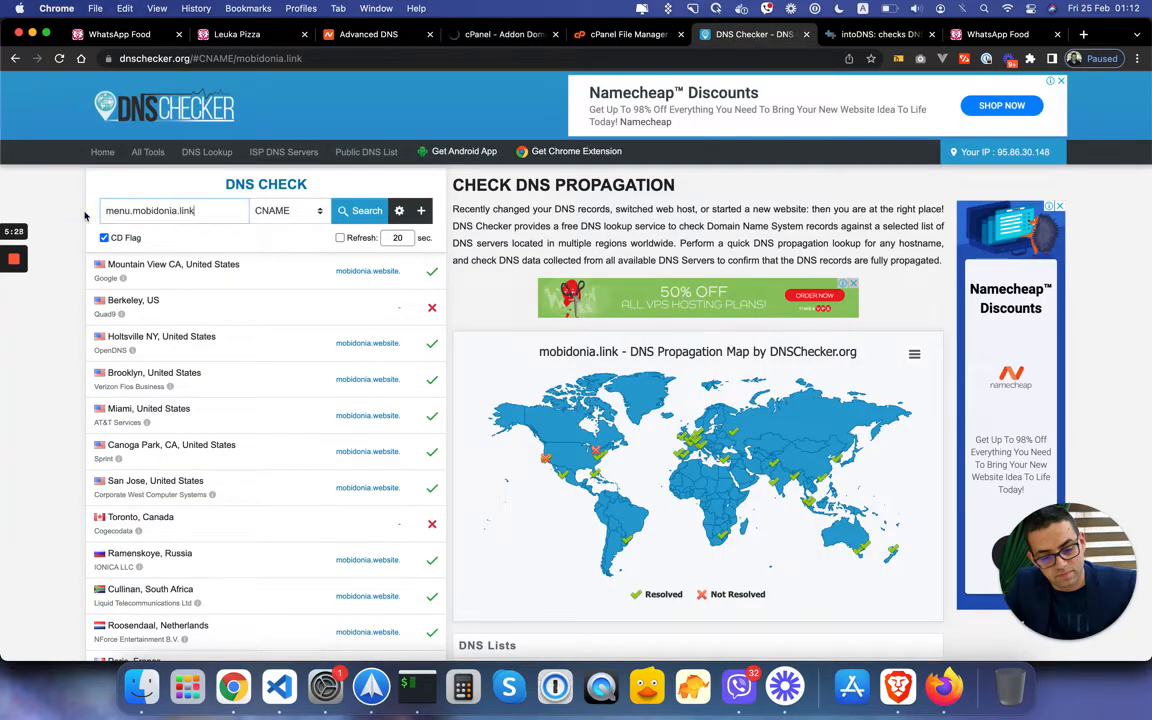
left_click(360, 212)
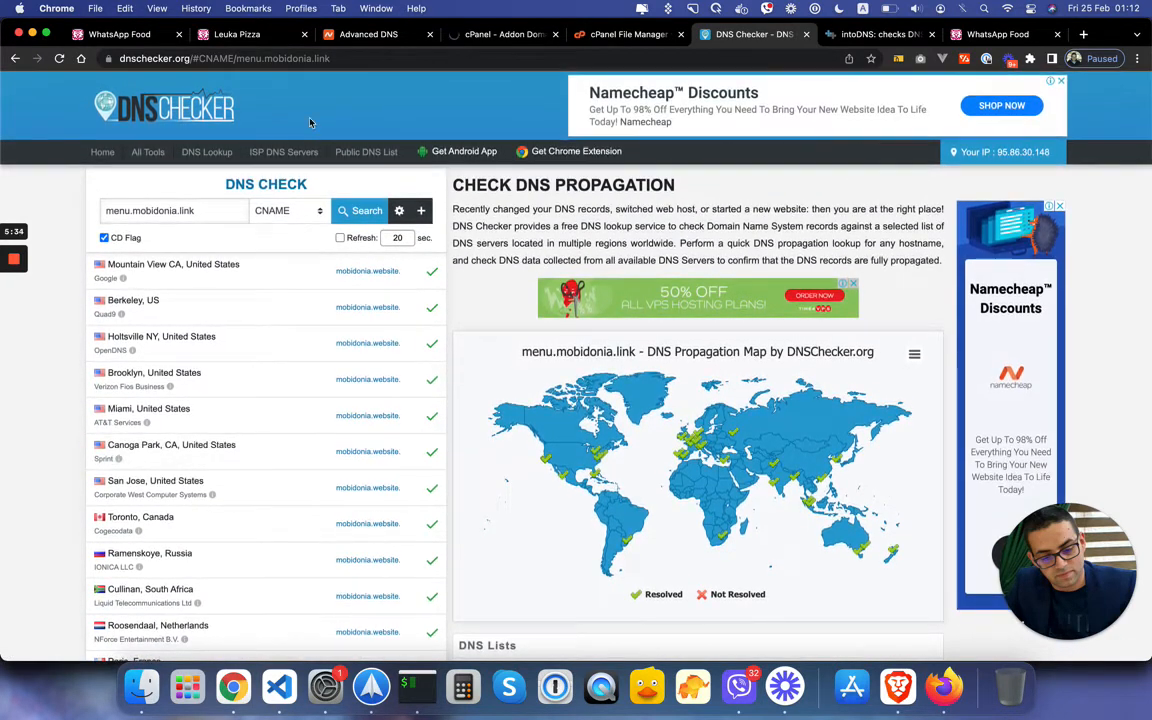
Step: Return to cPanel, check the addon domain's creation and open its HTTPS redirect settings
left_click(241, 36)
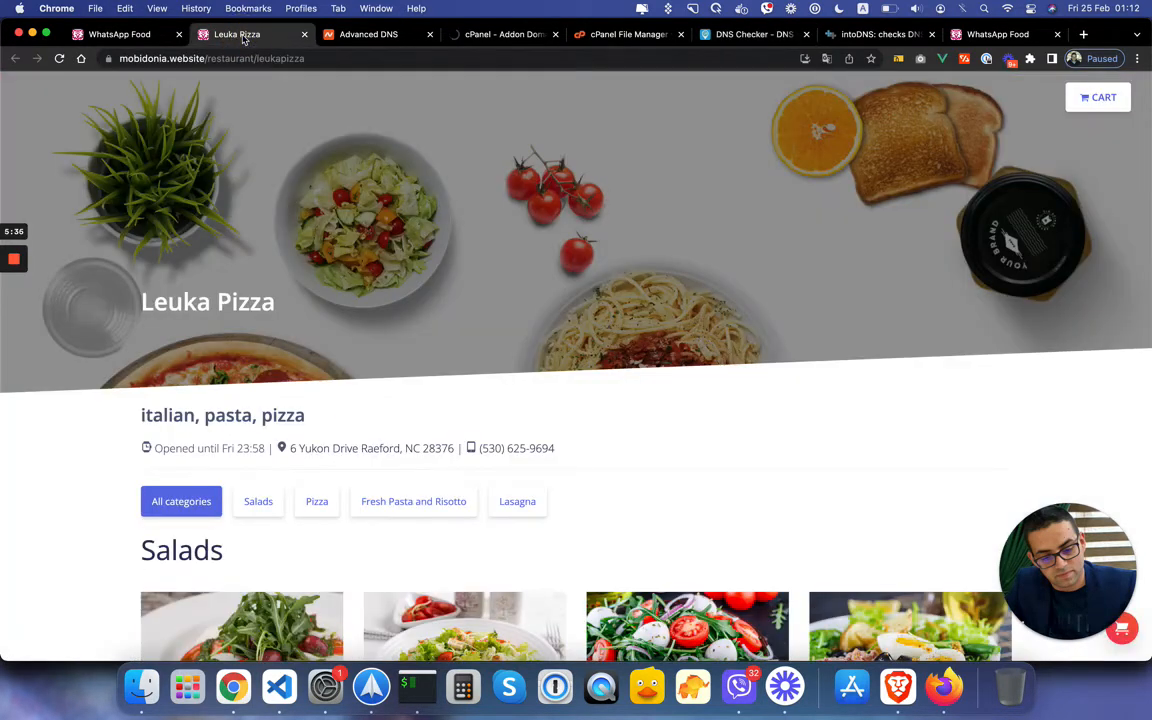
left_click(393, 38)
left_click(490, 38)
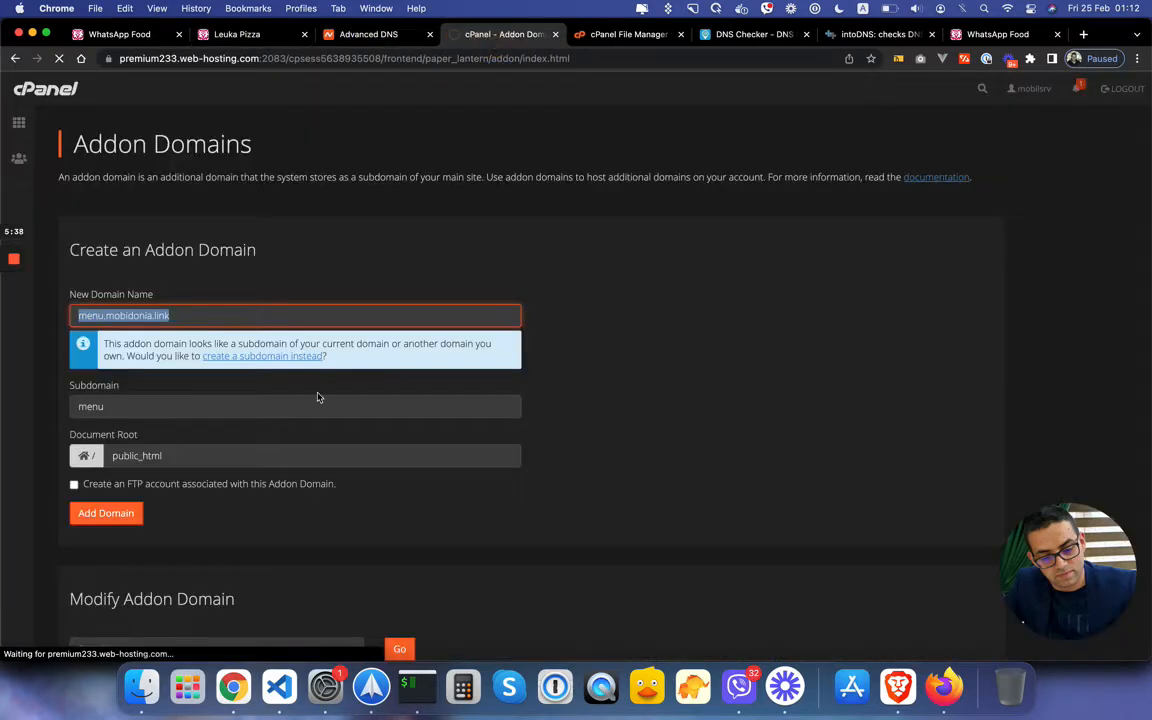
scroll(319, 398, "down", 3)
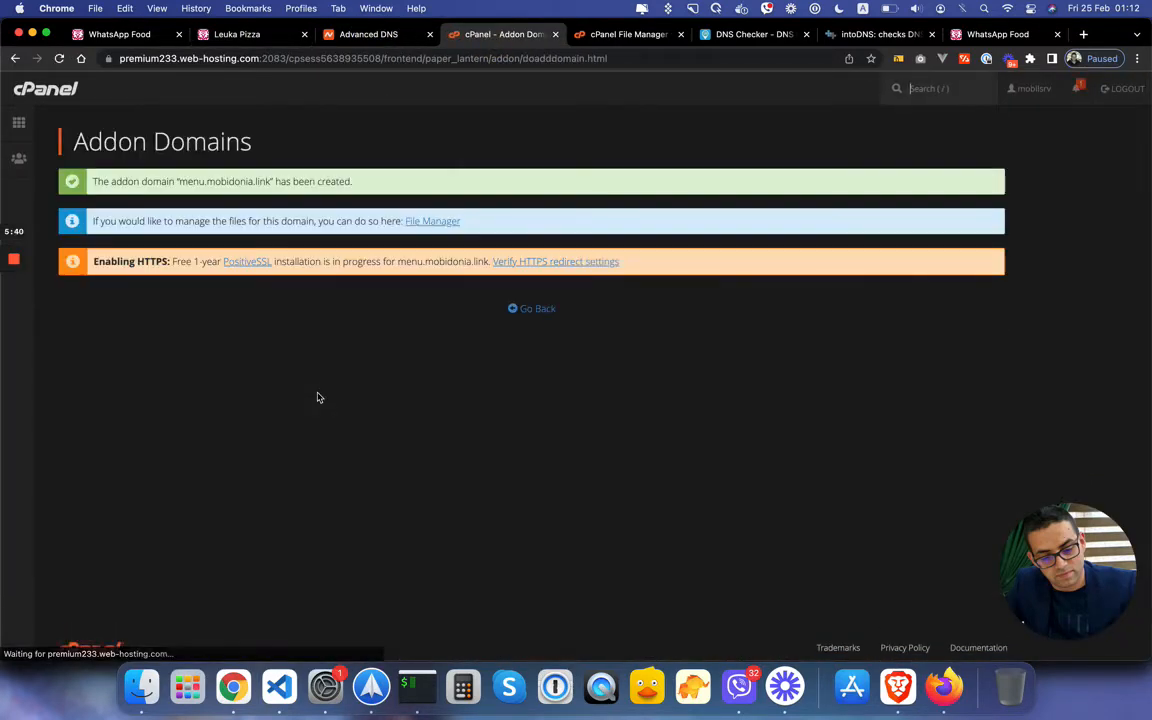
left_click(546, 264)
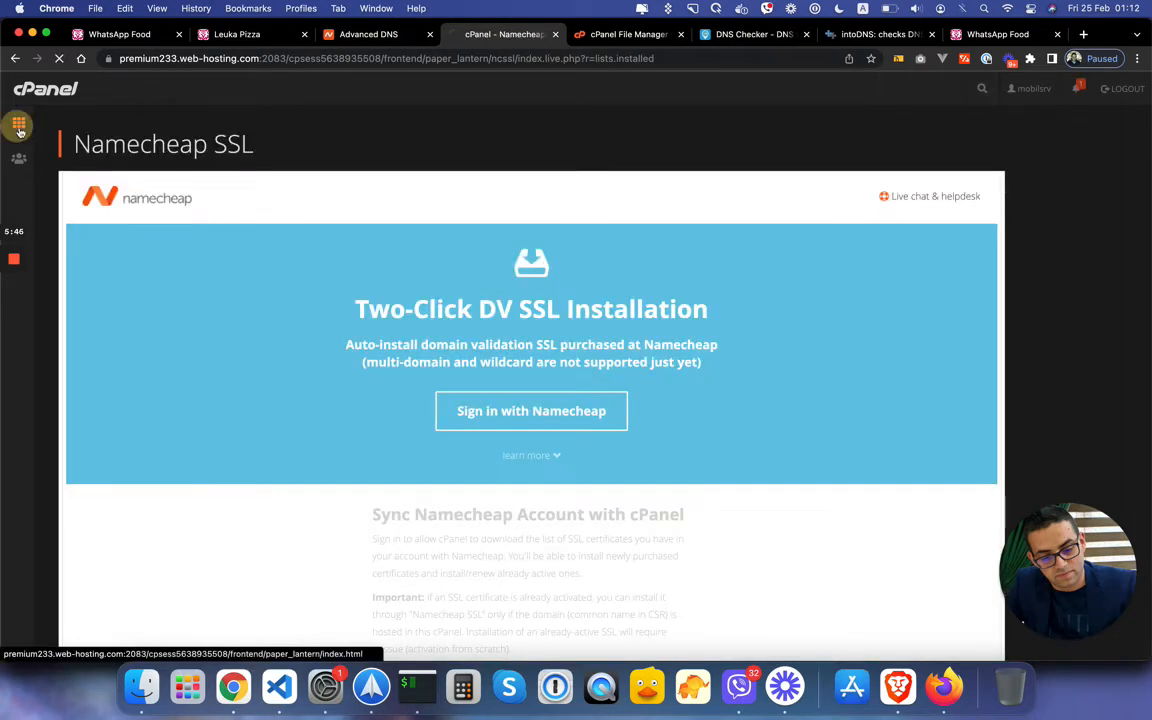
Step: Go back to cPanel's Addon Domains and examine the menu.mobidonia.link entry in the list of existing domains
left_click(18, 122)
scroll(228, 410, "down", 5)
scroll(228, 410, "down", 2)
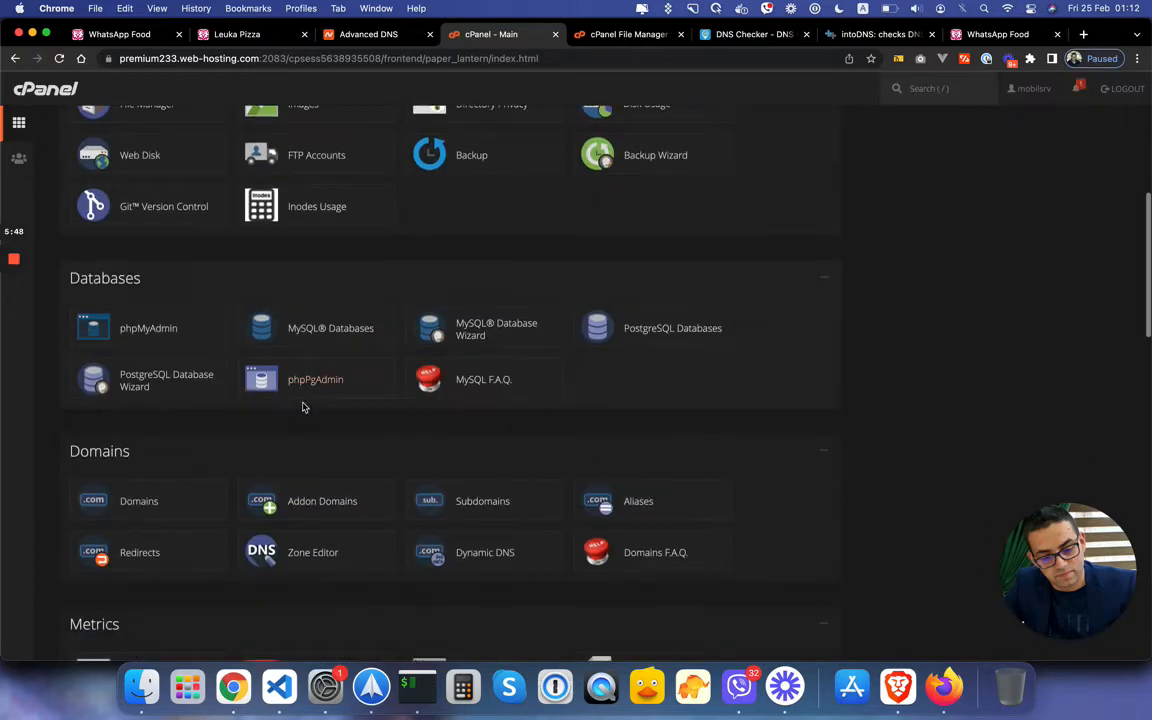
left_click(305, 435)
scroll(332, 496, "down", 5)
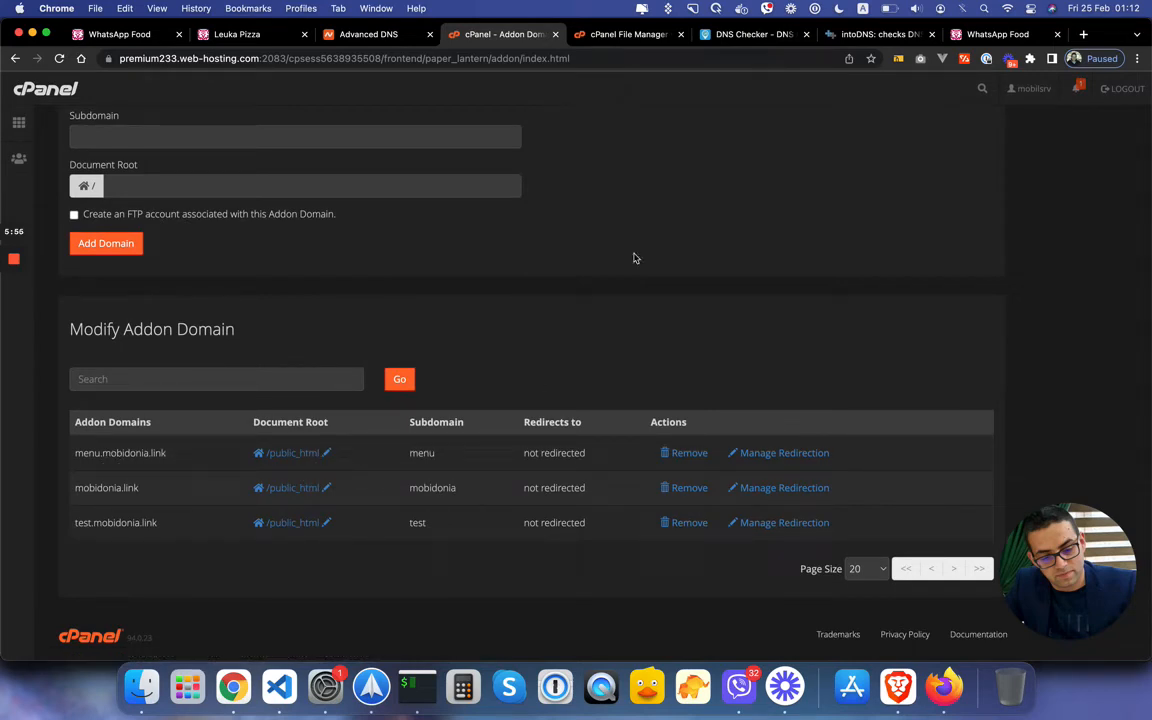
left_click_drag(168, 453, 75, 453)
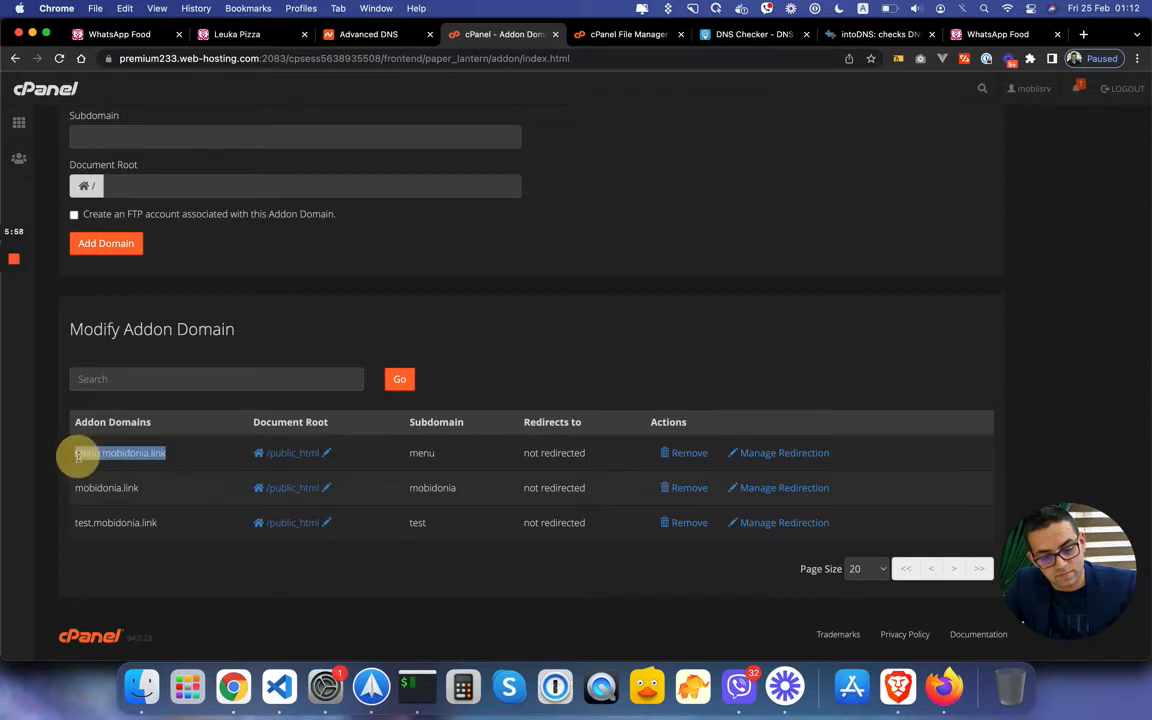
Step: Open a new browser tab with an empty address
left_click(238, 36)
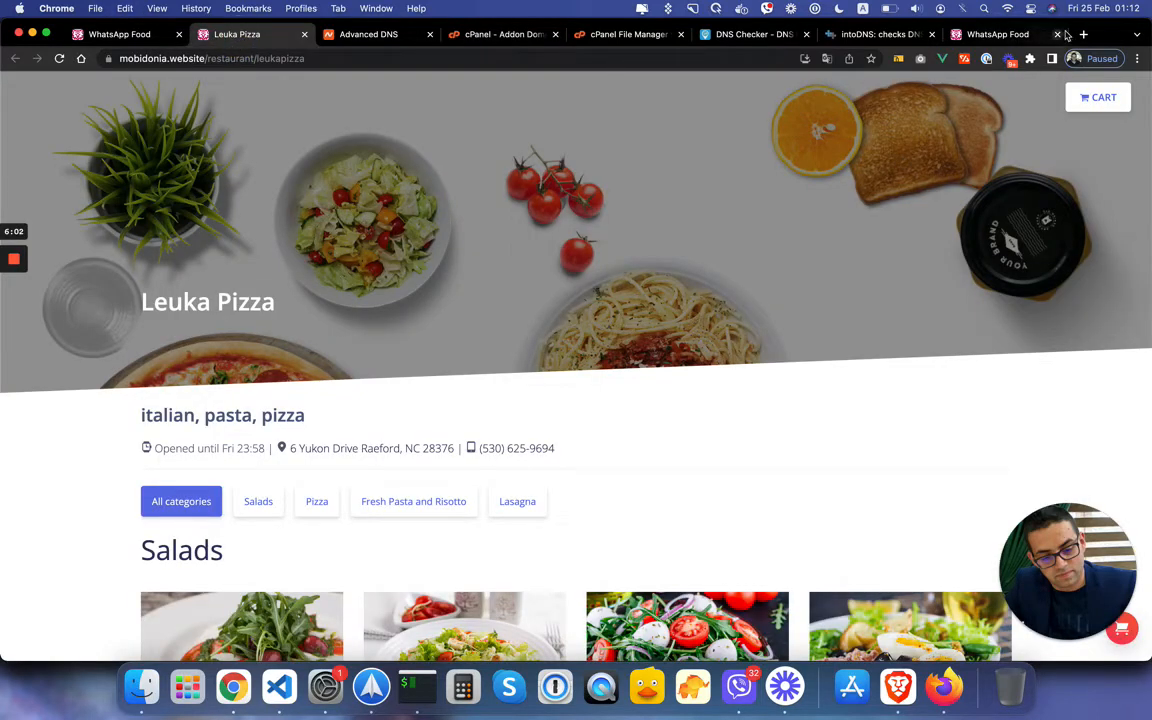
key("super+t")
type("v")
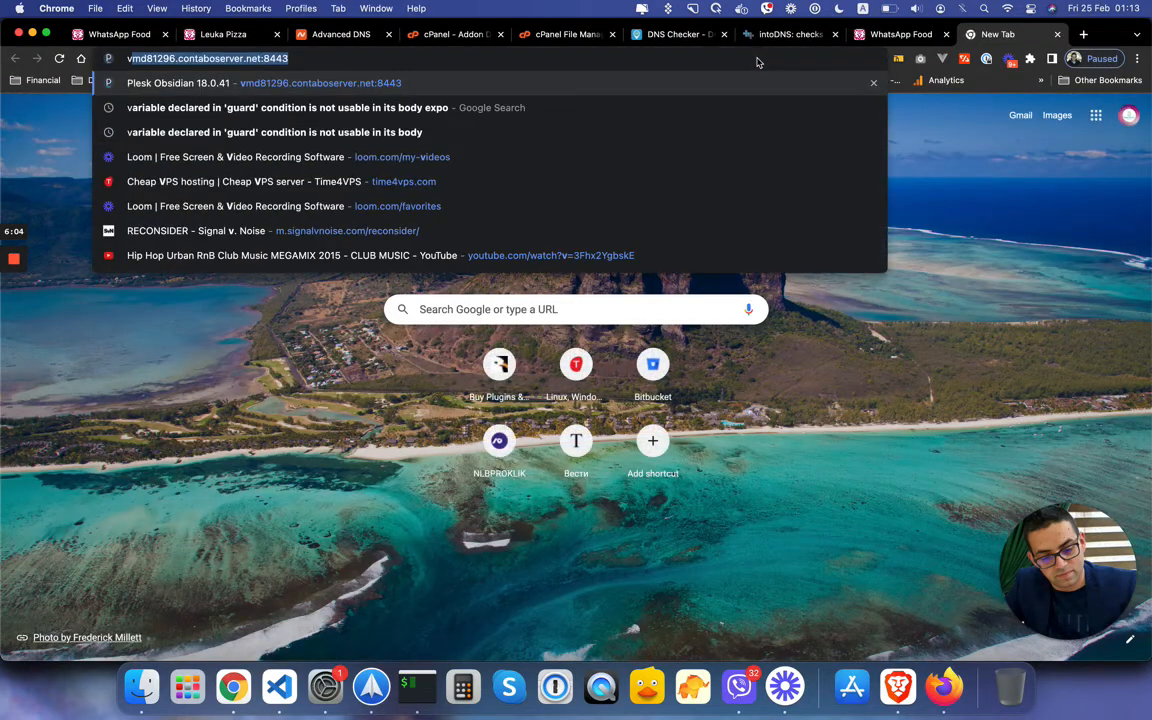
key("BackSpace")
key("BackSpace")
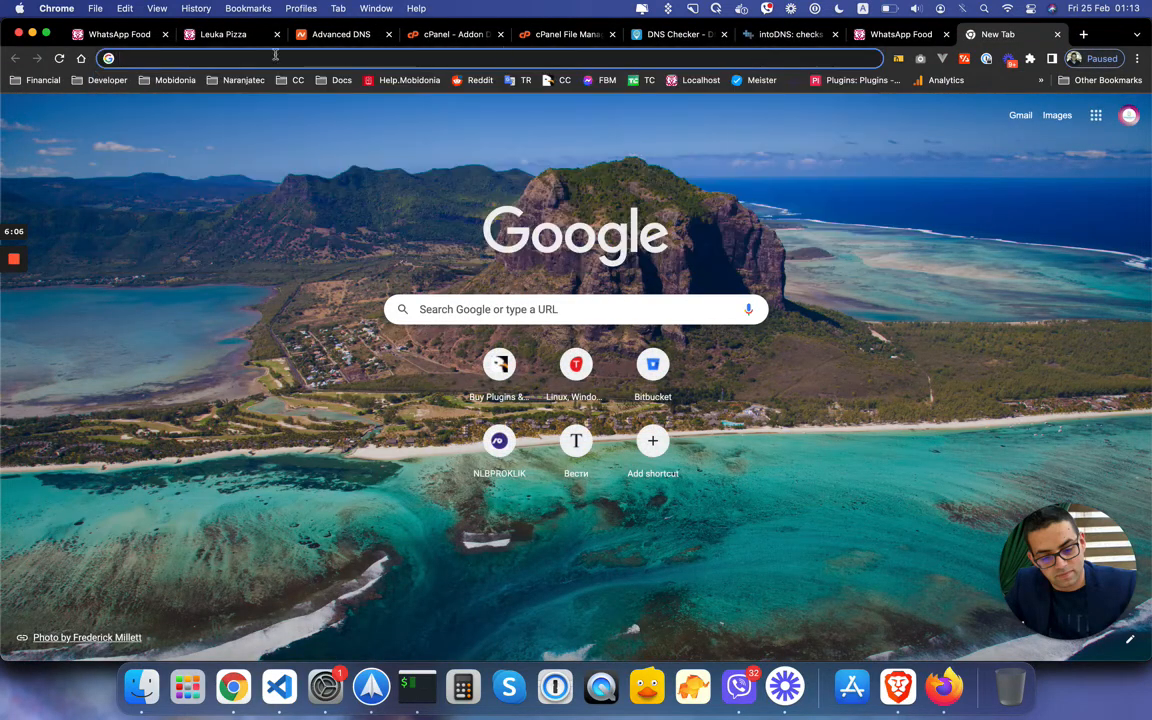
Step: Copy menu.mobidonia.link from cPanel's addon domain list and load it in the new browser tab
left_click(221, 35)
left_click(345, 36)
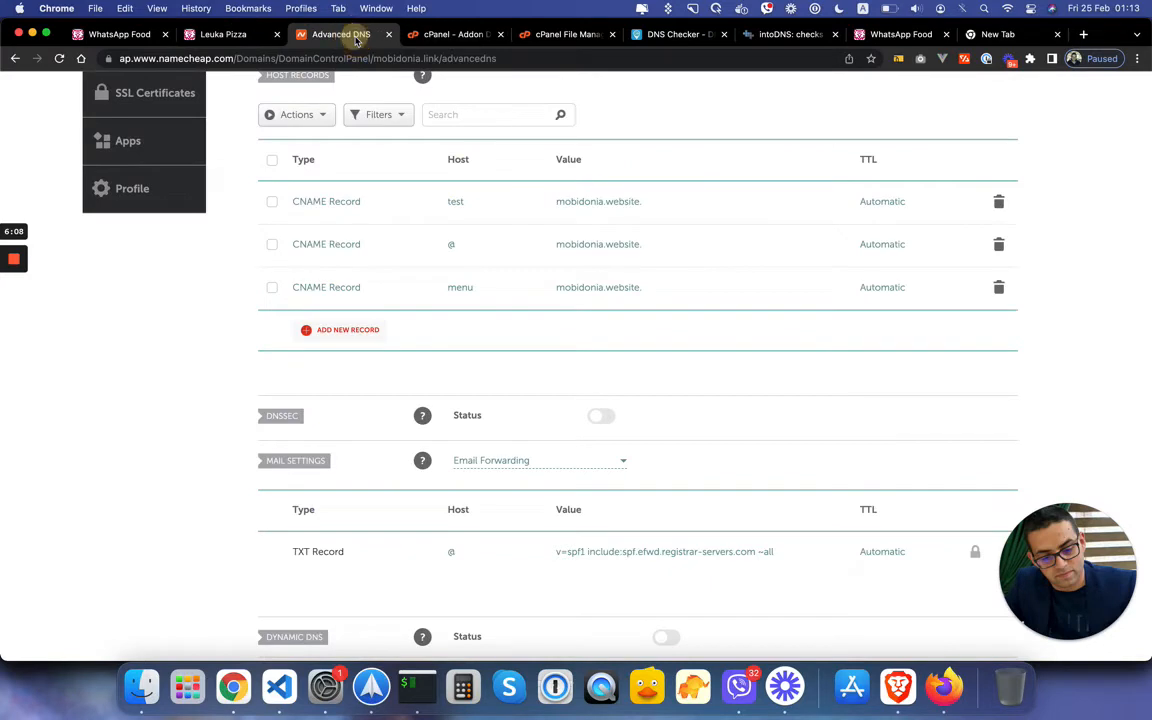
left_click(445, 34)
left_click(168, 455)
triple_click(147, 455)
key("super+c")
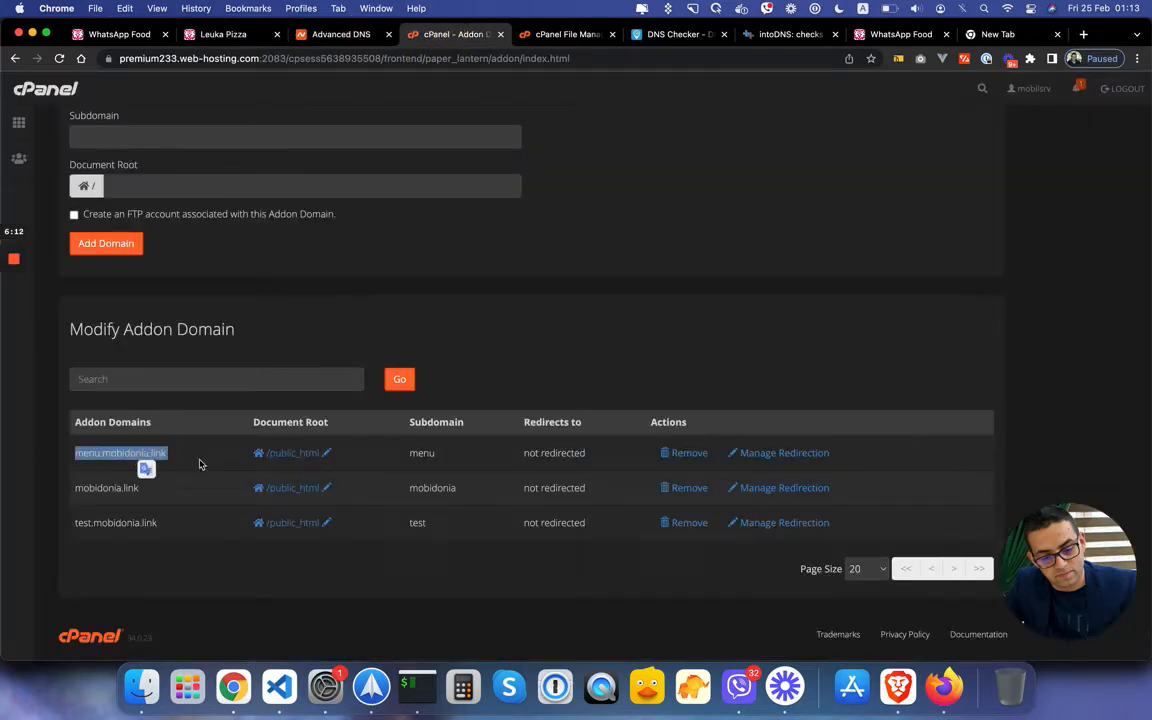
left_click(998, 34)
left_click(674, 57)
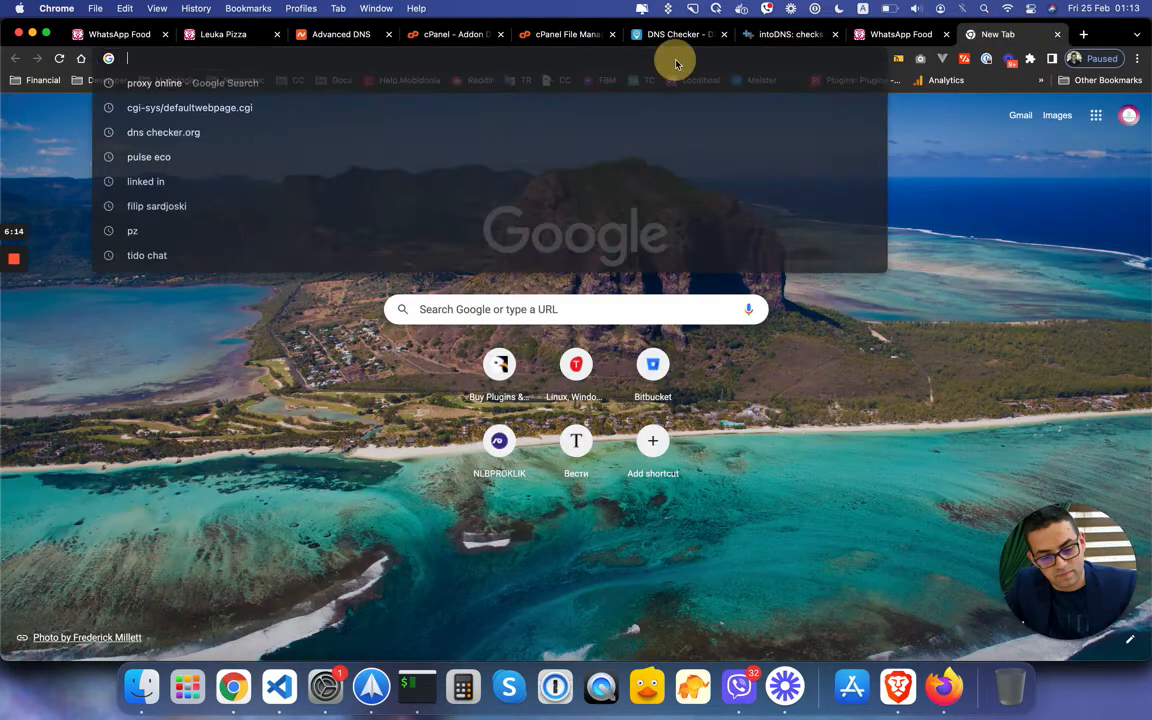
key("super+v")
key("Return")
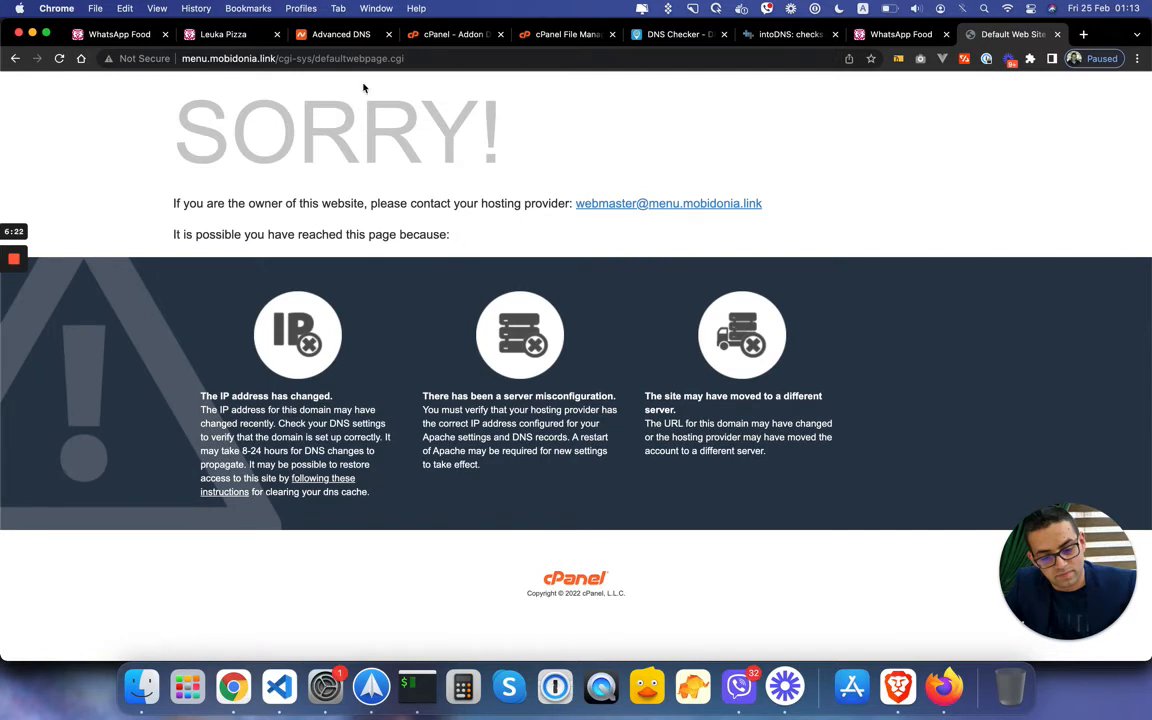
Step: Review the CNAME records in Namecheap's Advanced DNS and the domain name they belong to
left_click(227, 38)
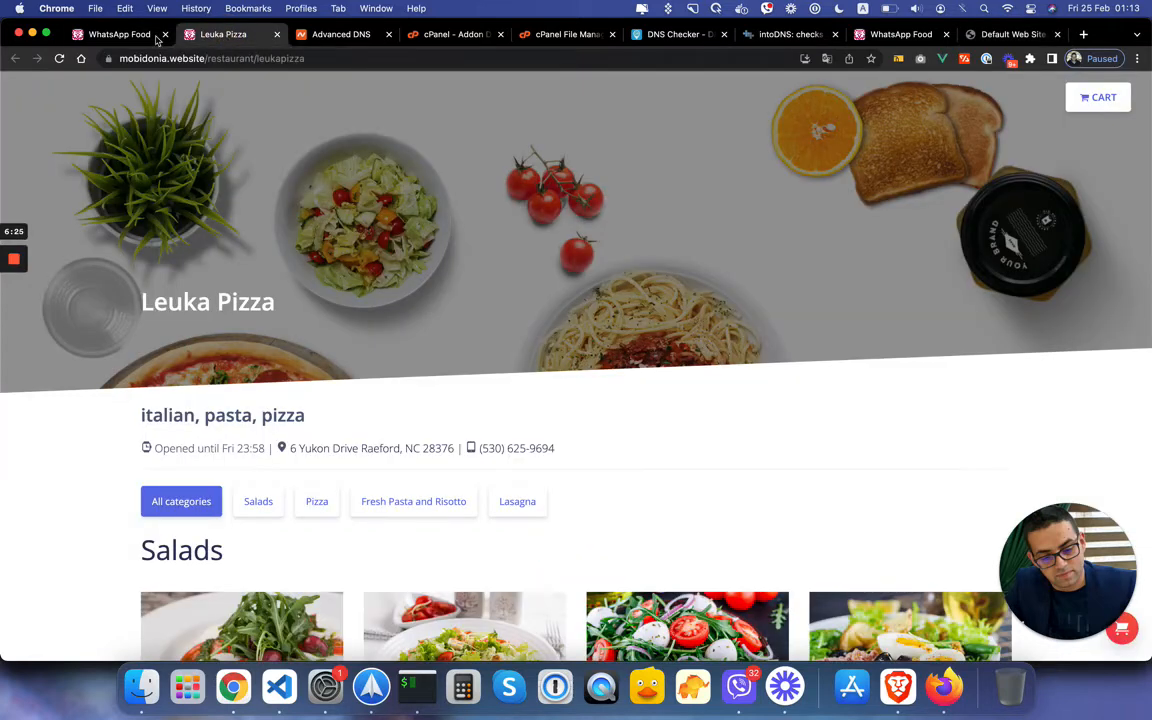
left_click(335, 34)
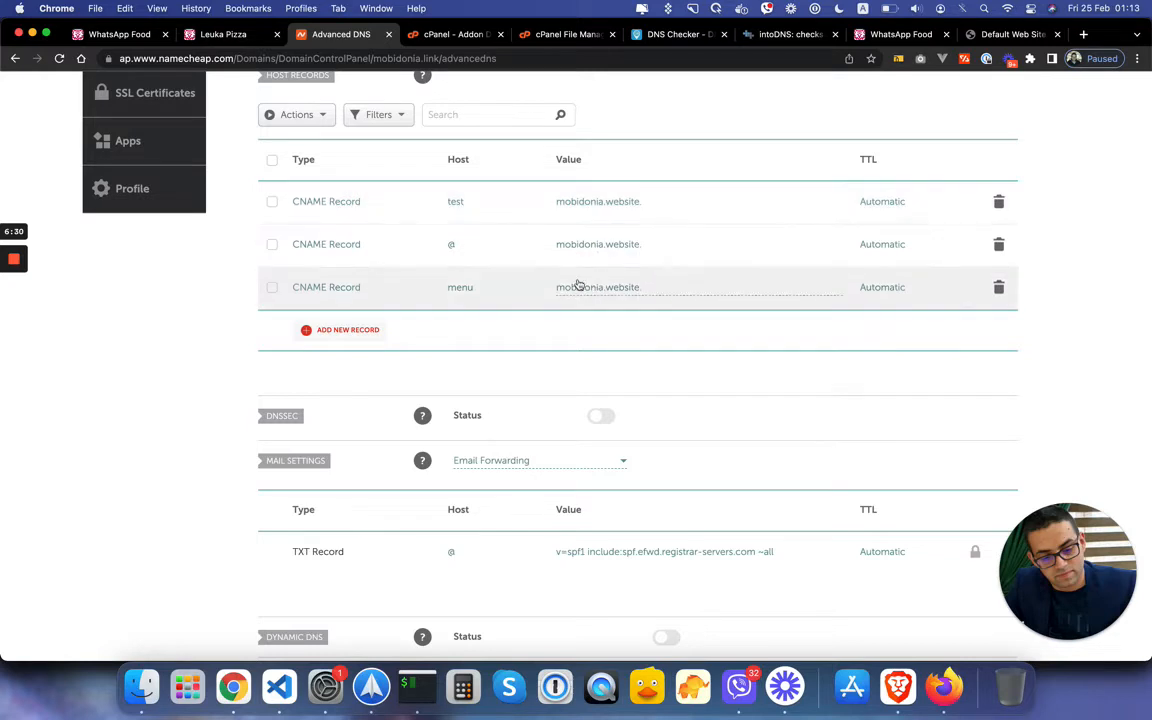
scroll(470, 200, "up", 5)
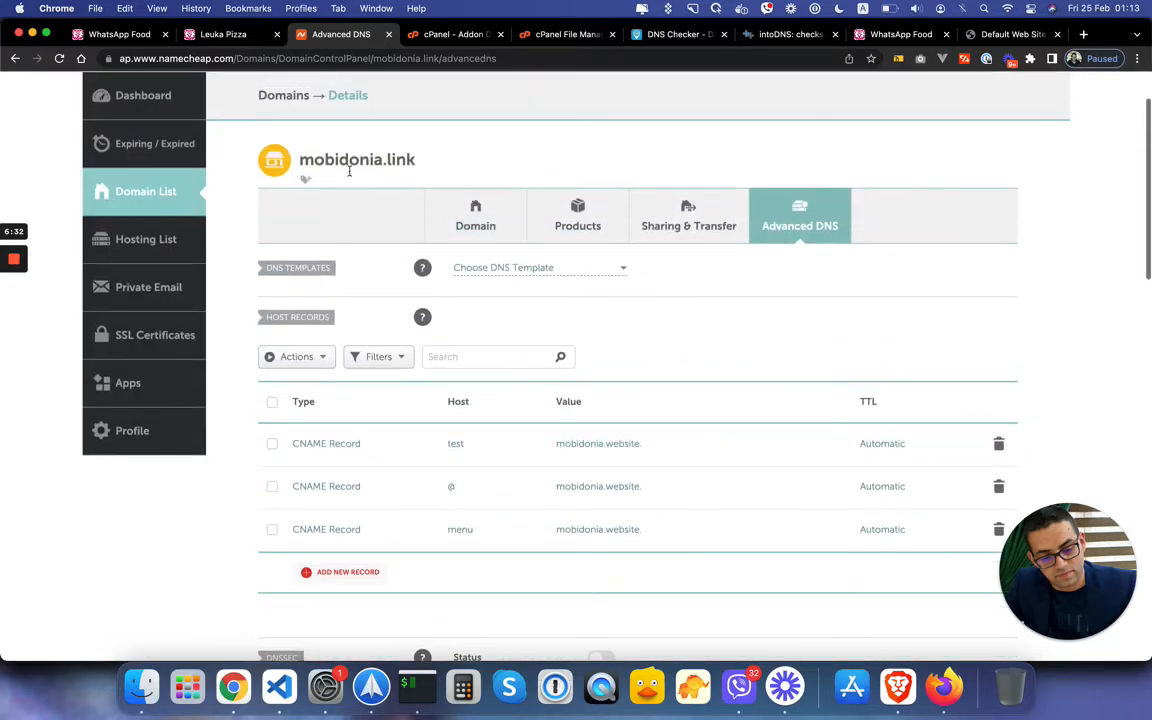
left_click_drag(424, 159, 301, 160)
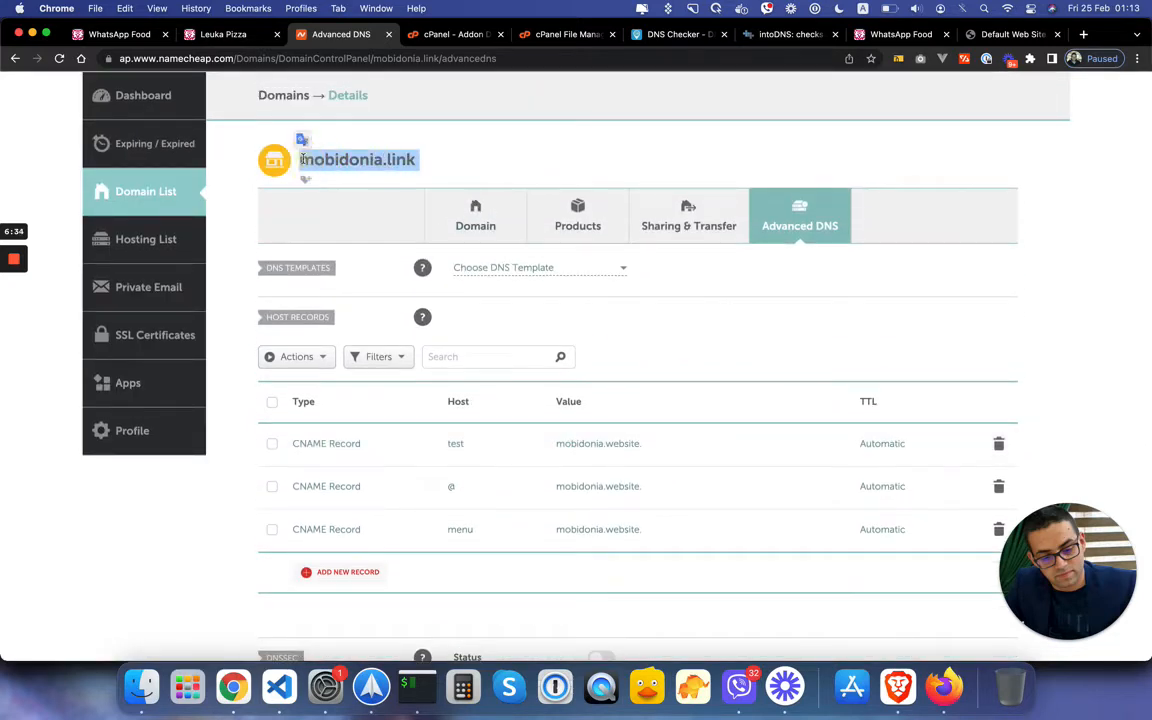
Step: Open the restaurant's Apps settings in the Whatsmenu admin at the custom domain section
left_click(220, 34)
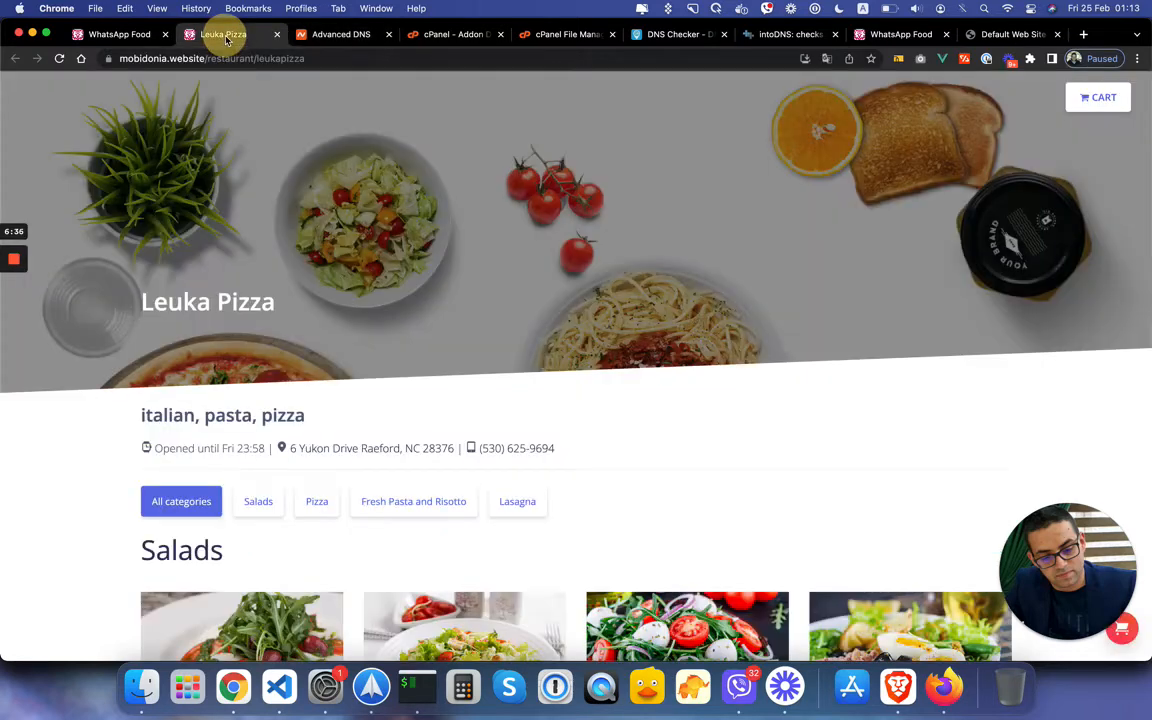
left_click(117, 40)
left_click(540, 186)
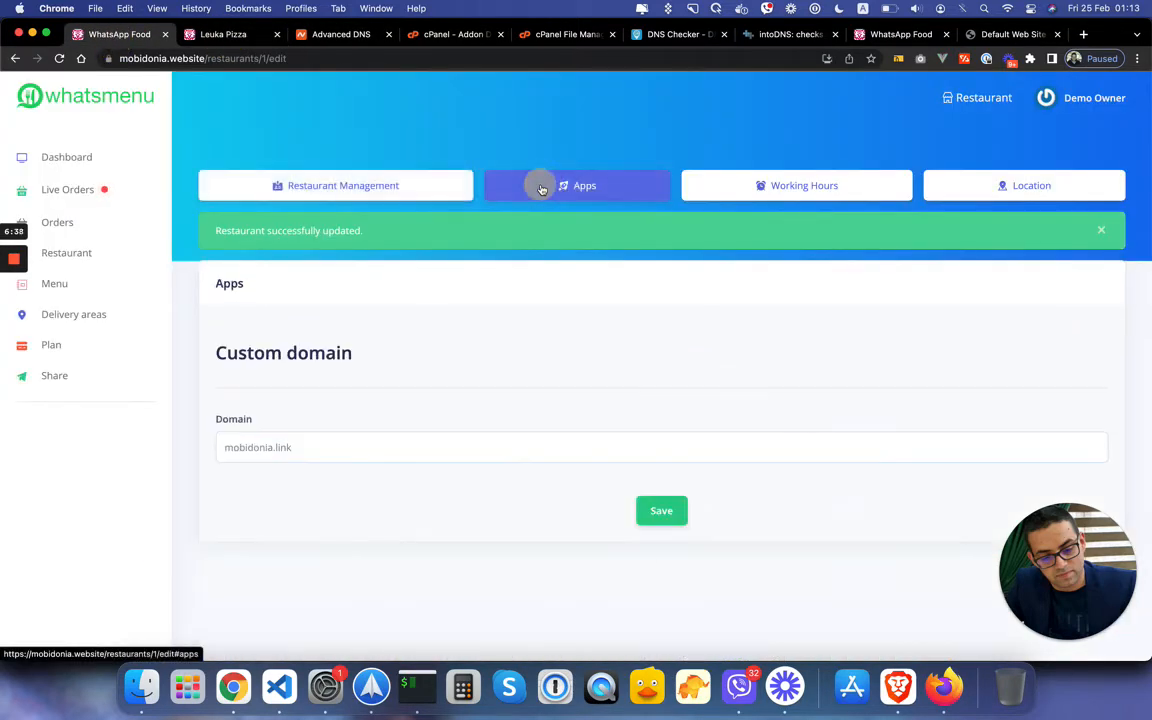
Step: Enter test.mobidonia.link as the restaurant's custom domain and copy the full domain
left_click(223, 447)
type("test.")
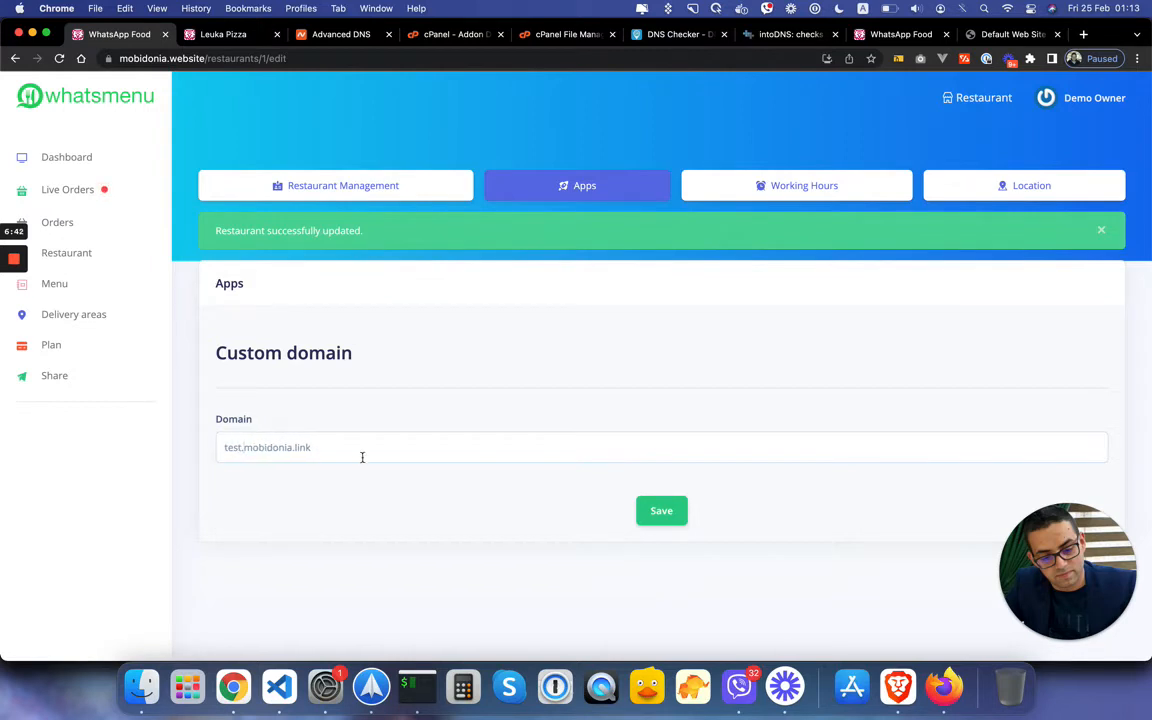
left_click_drag(362, 450, 206, 452)
key("super+c")
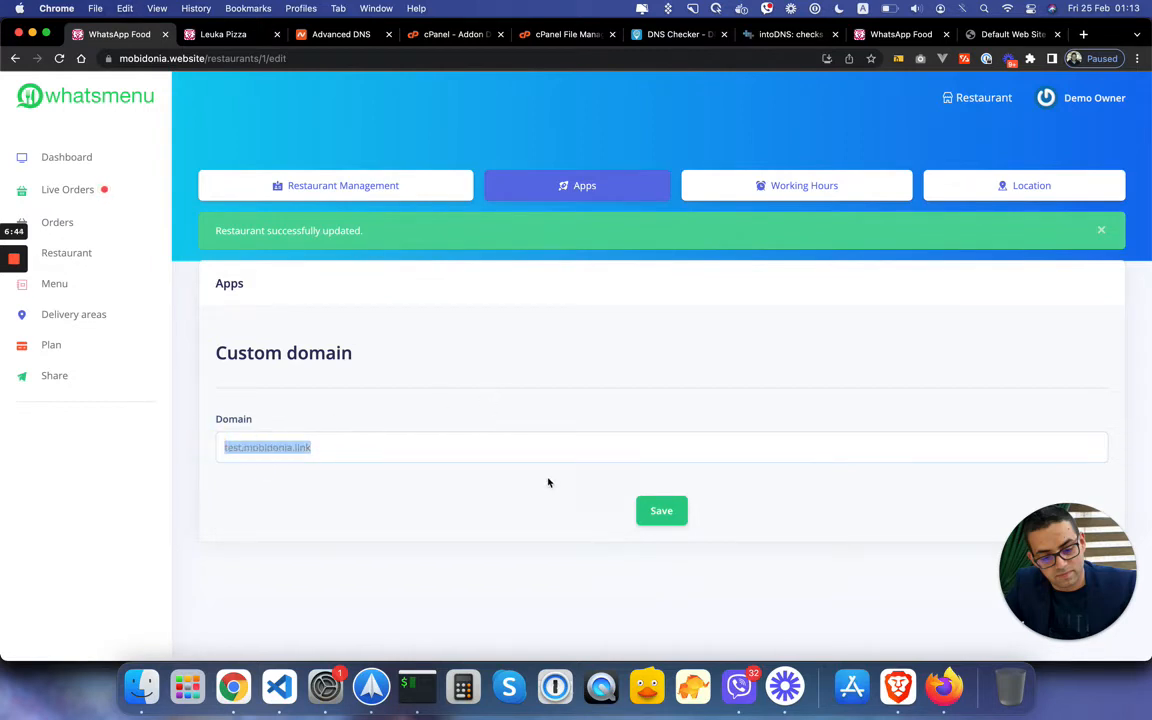
Step: Load the copied test.mobidonia.link address in the Default Web Site browser tab
left_click(993, 35)
left_click(786, 59)
key("super+v")
key("Return")
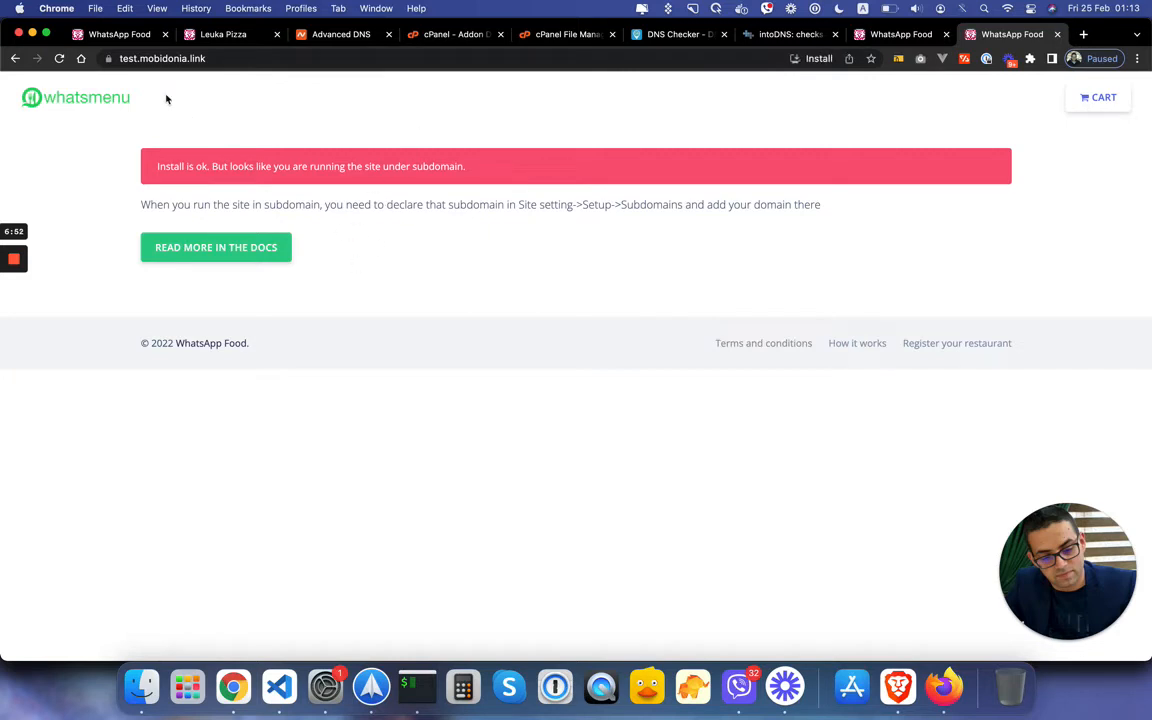
Step: Save the restaurant's custom domain and reopen its Apps settings
left_click(115, 34)
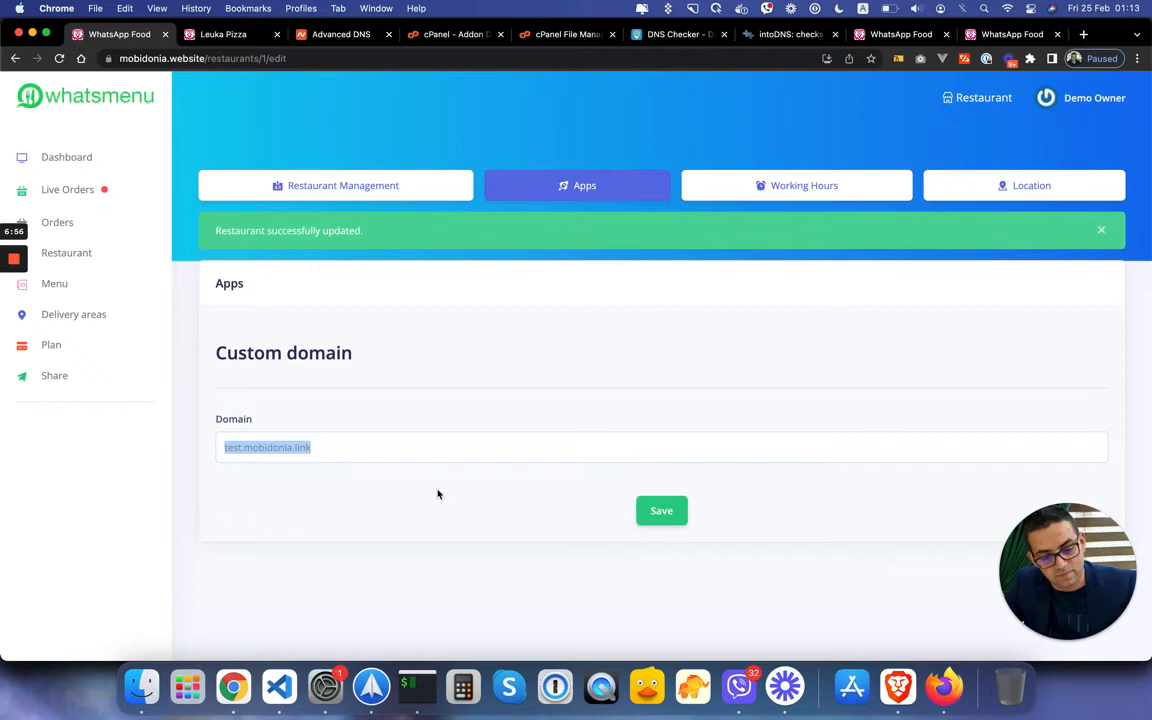
left_click(660, 512)
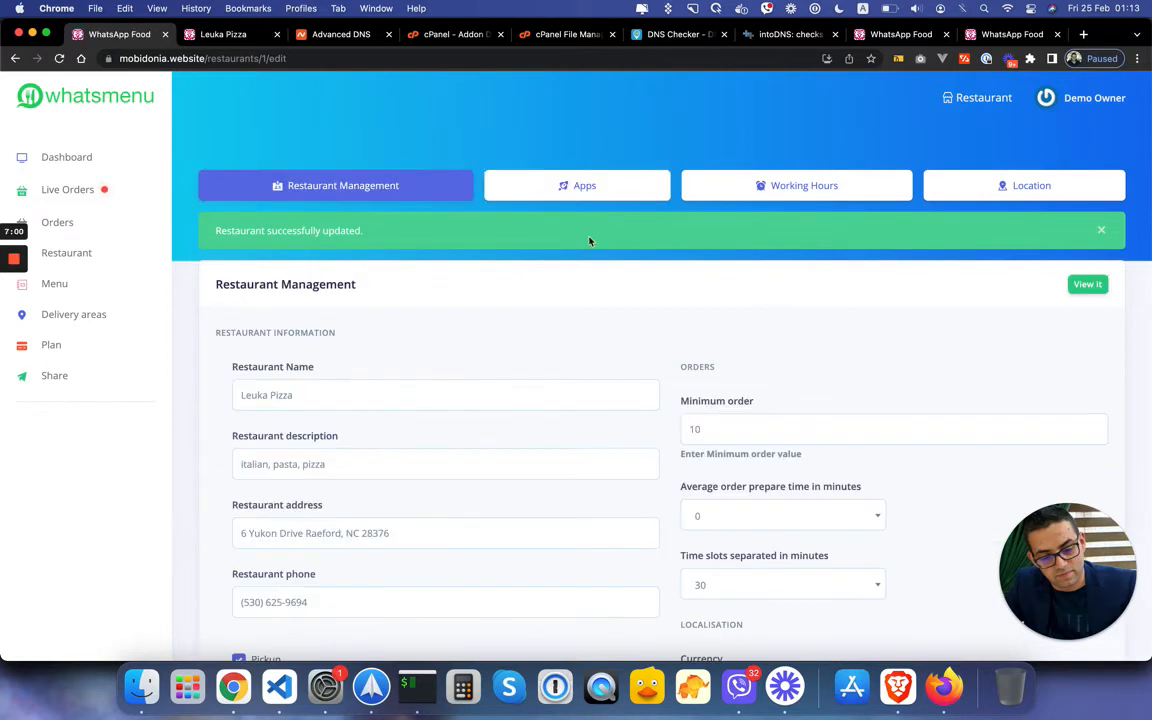
left_click(588, 186)
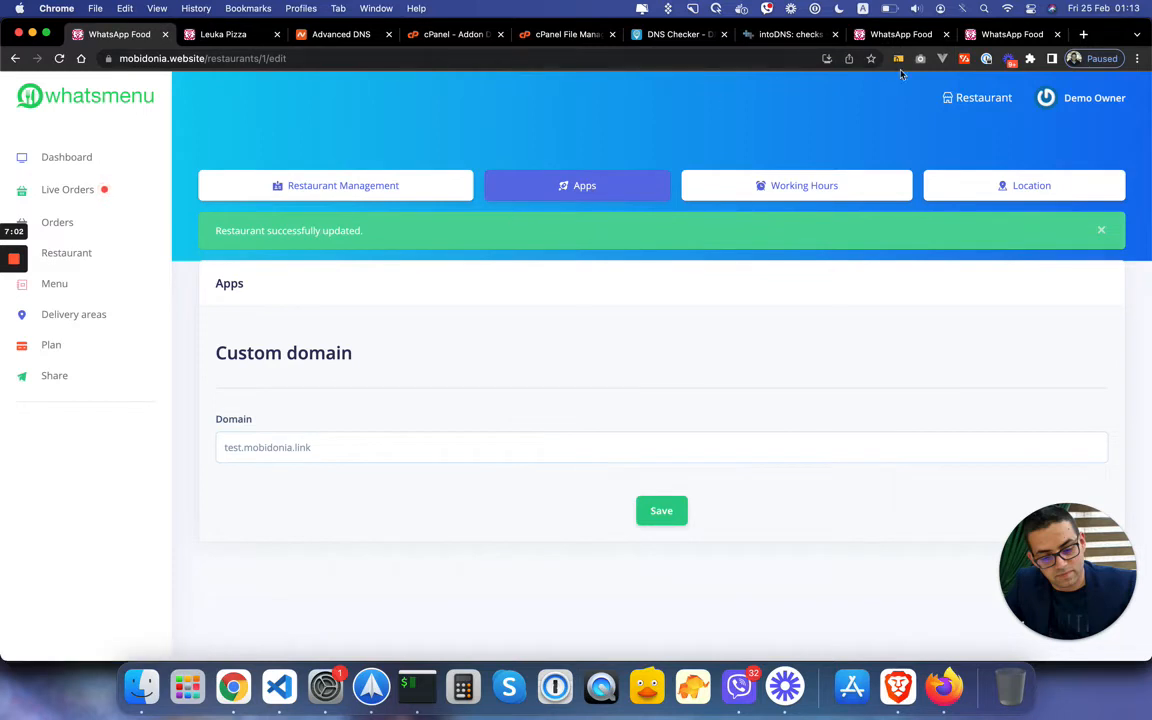
Step: Check the test.mobidonia.link page and highlight its domain in the address
left_click(998, 38)
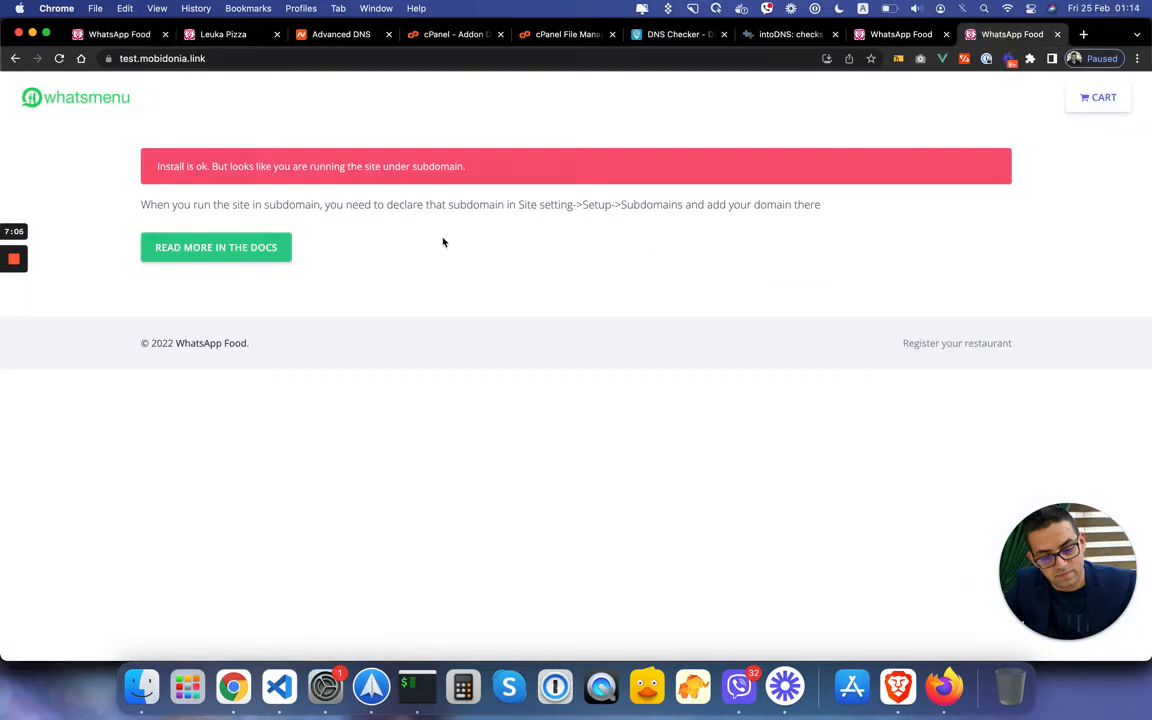
left_click(231, 57)
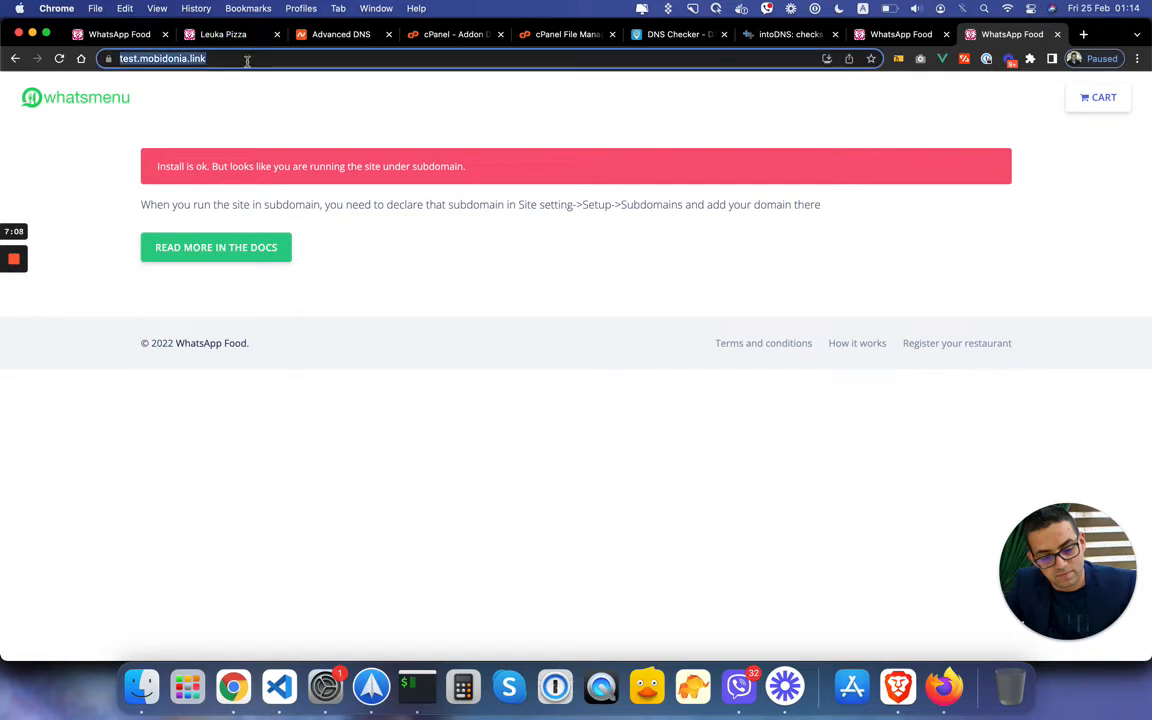
left_click(247, 60)
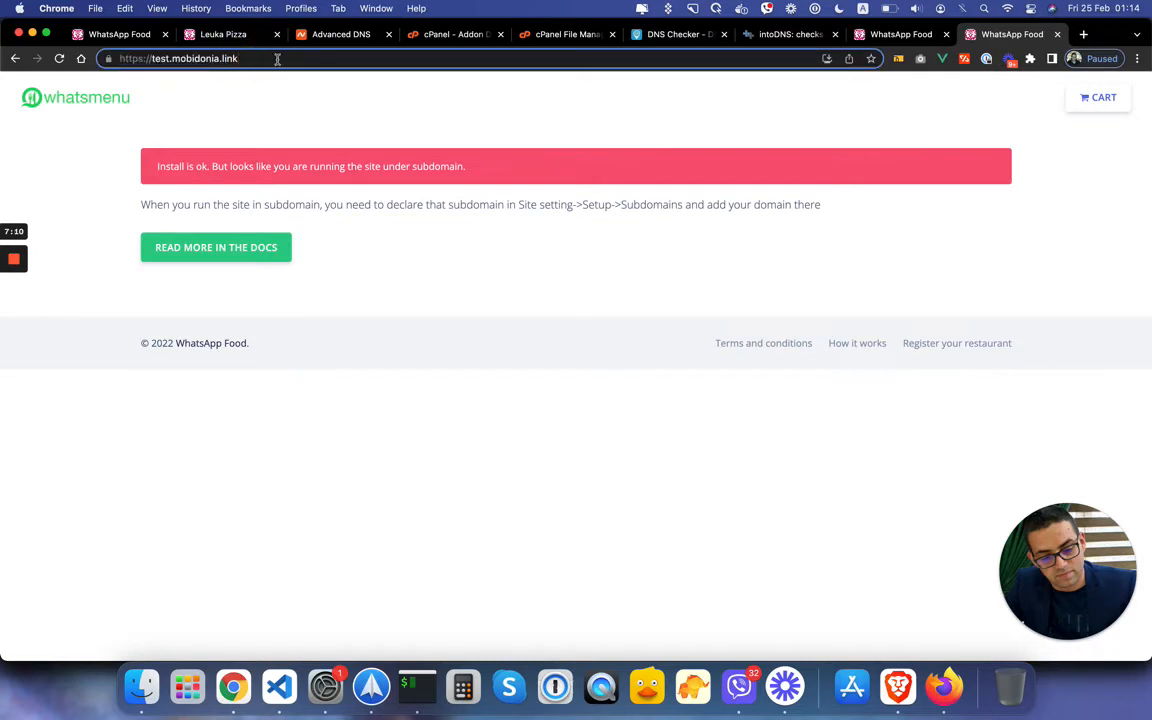
left_click(220, 59)
left_click_drag(220, 59, 154, 58)
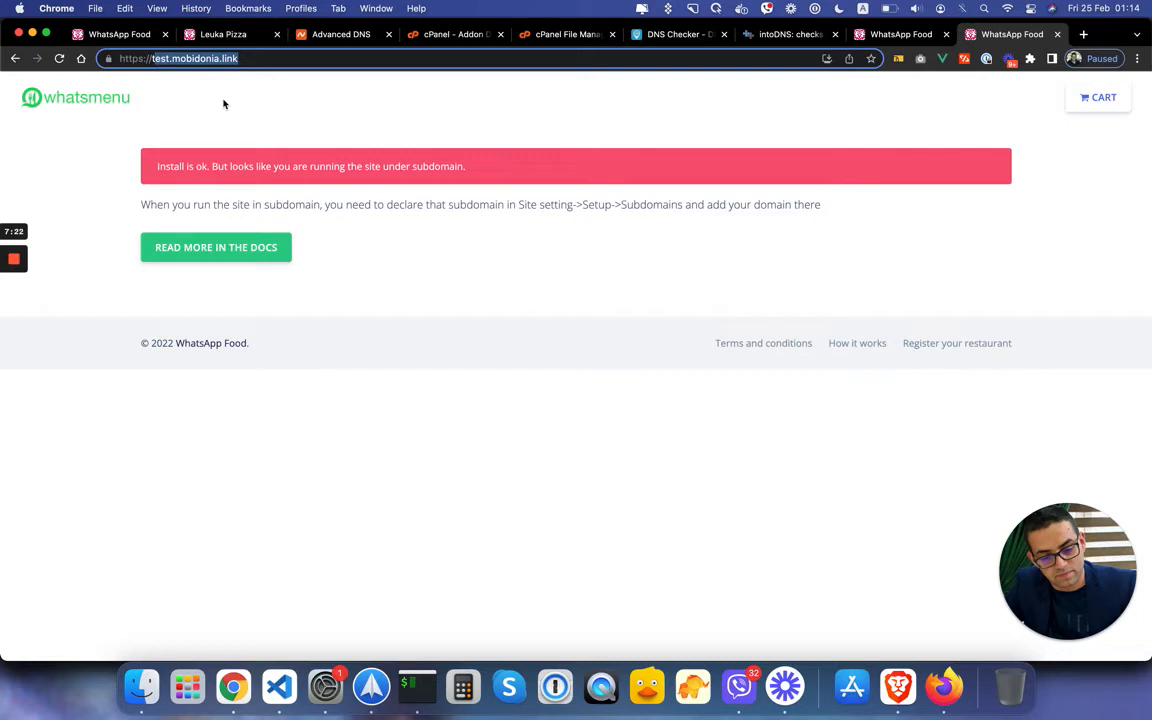
Step: Revert a trial edit of the custom domain to test.mobidonia.link and save the restaurant settings again
left_click(121, 40)
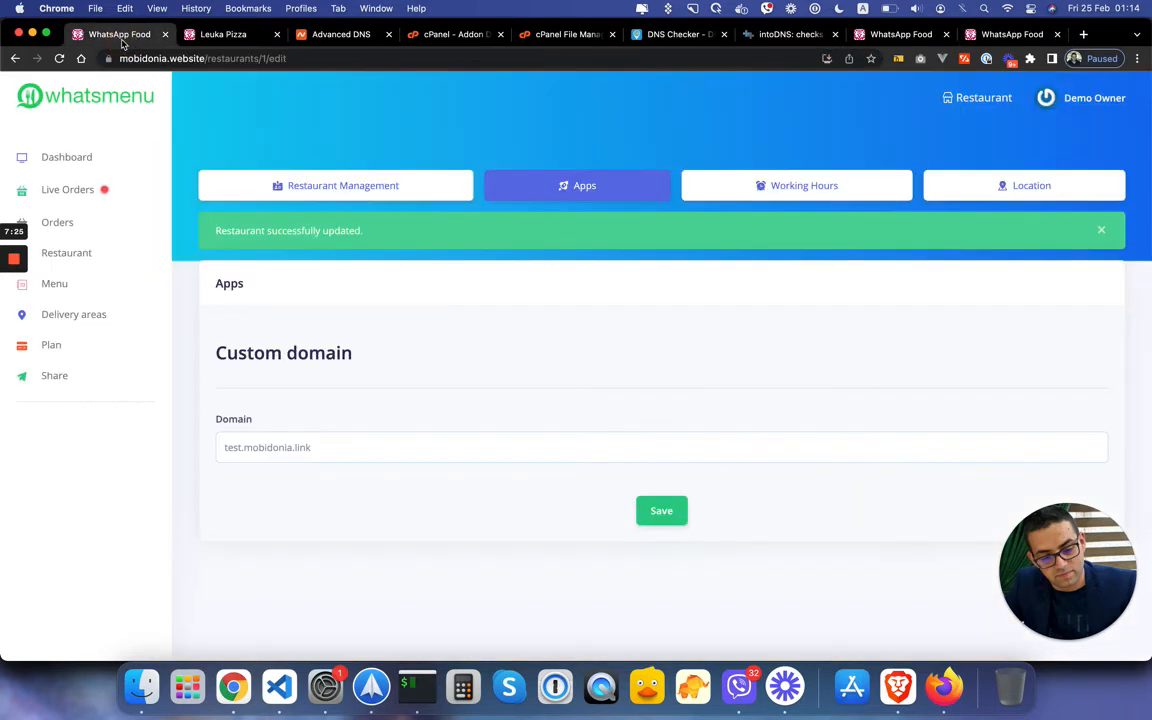
double_click(283, 446)
double_click(301, 448)
double_click(229, 447)
double_click(232, 447)
double_click(231, 447)
type("d")
key("super+z")
left_click(660, 512)
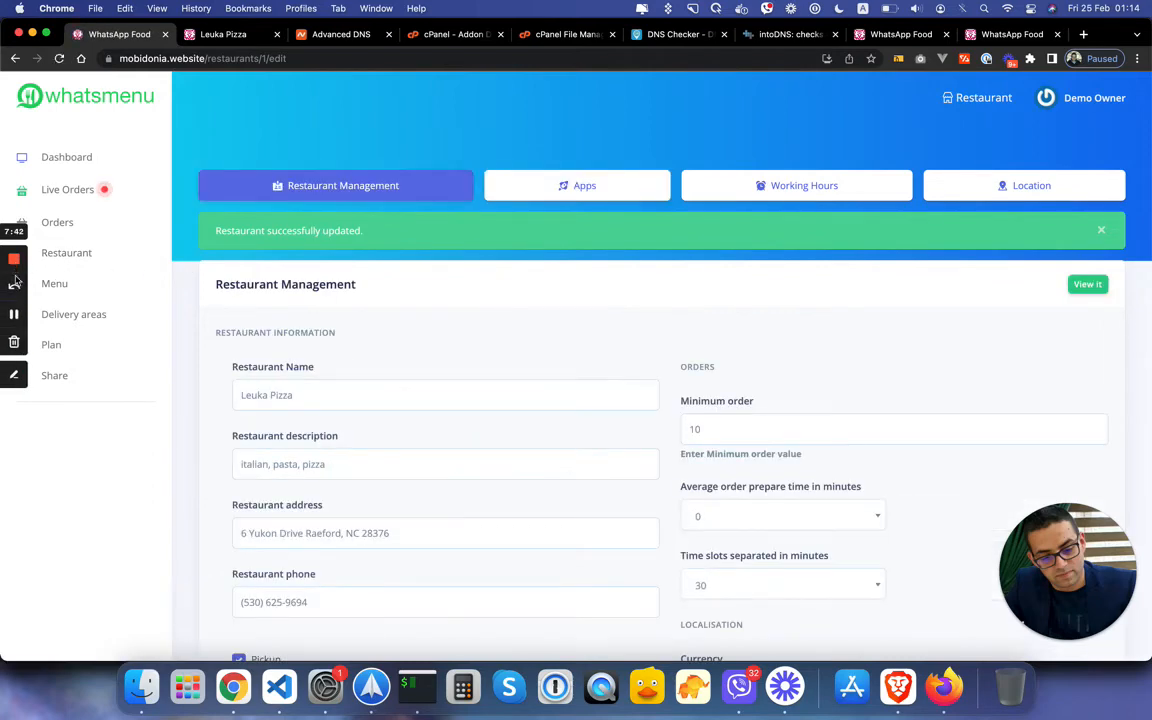
left_click(14, 316)
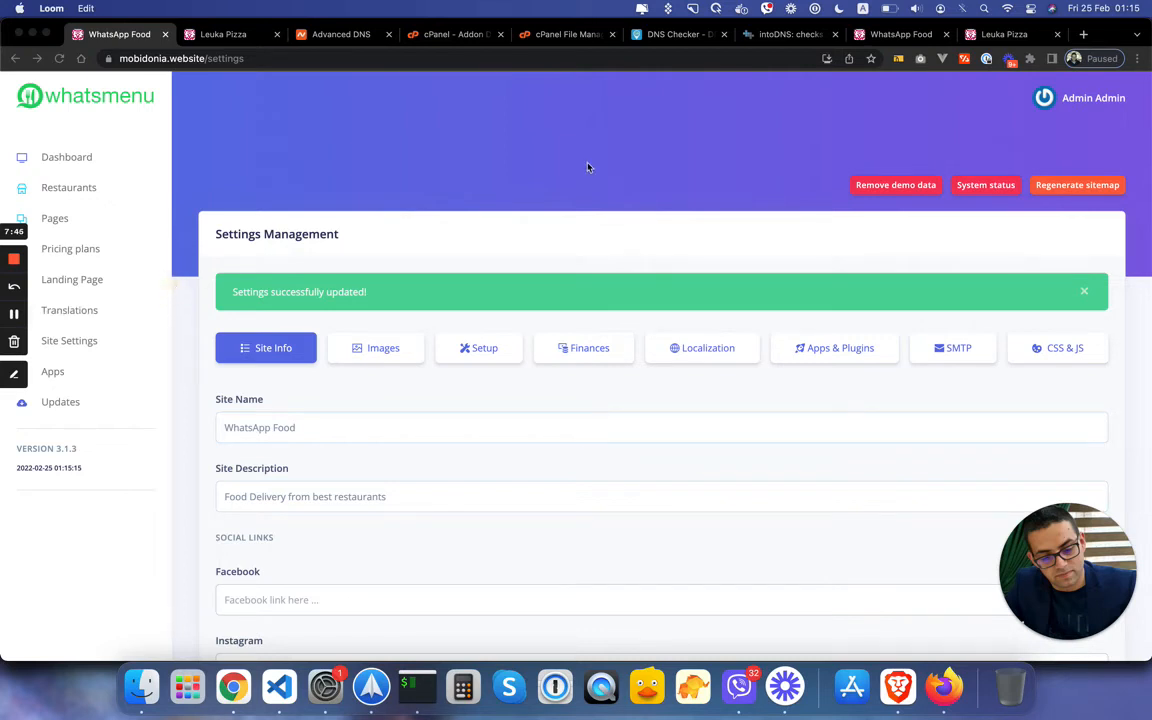
Step: Open the Setup section of the site settings and highlight the test entry in Subdomains
scroll(496, 421, "down", 2)
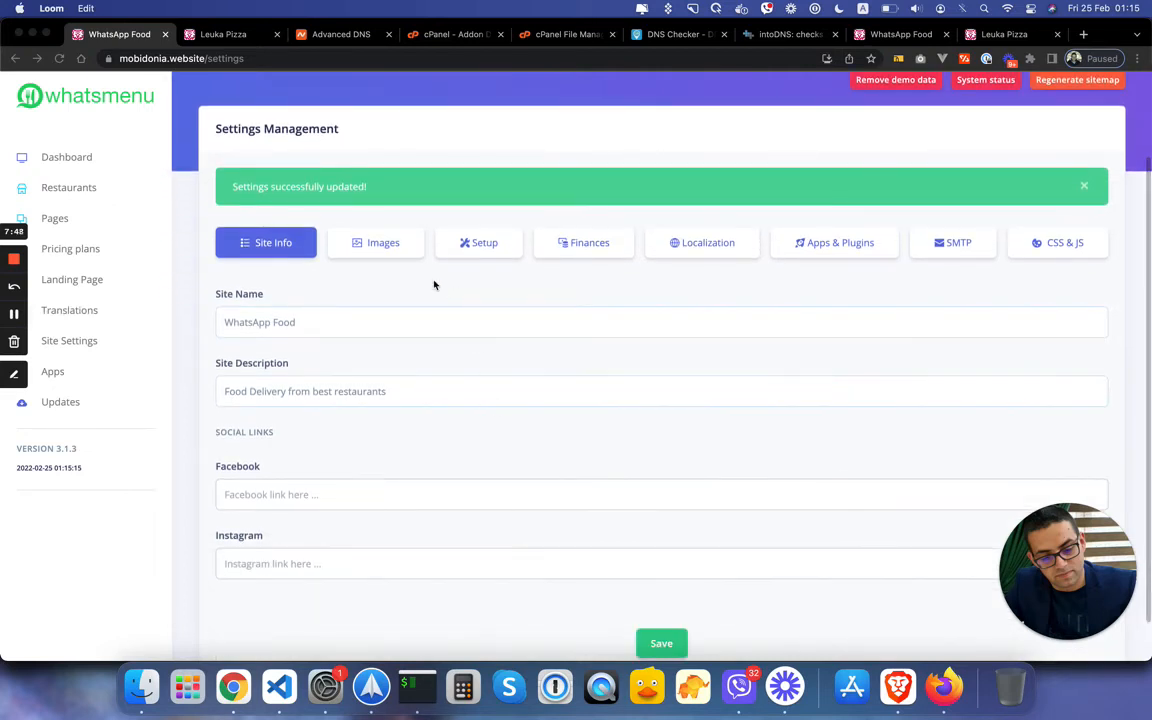
left_click(483, 240)
scroll(419, 412, "down", 2)
left_click(289, 404)
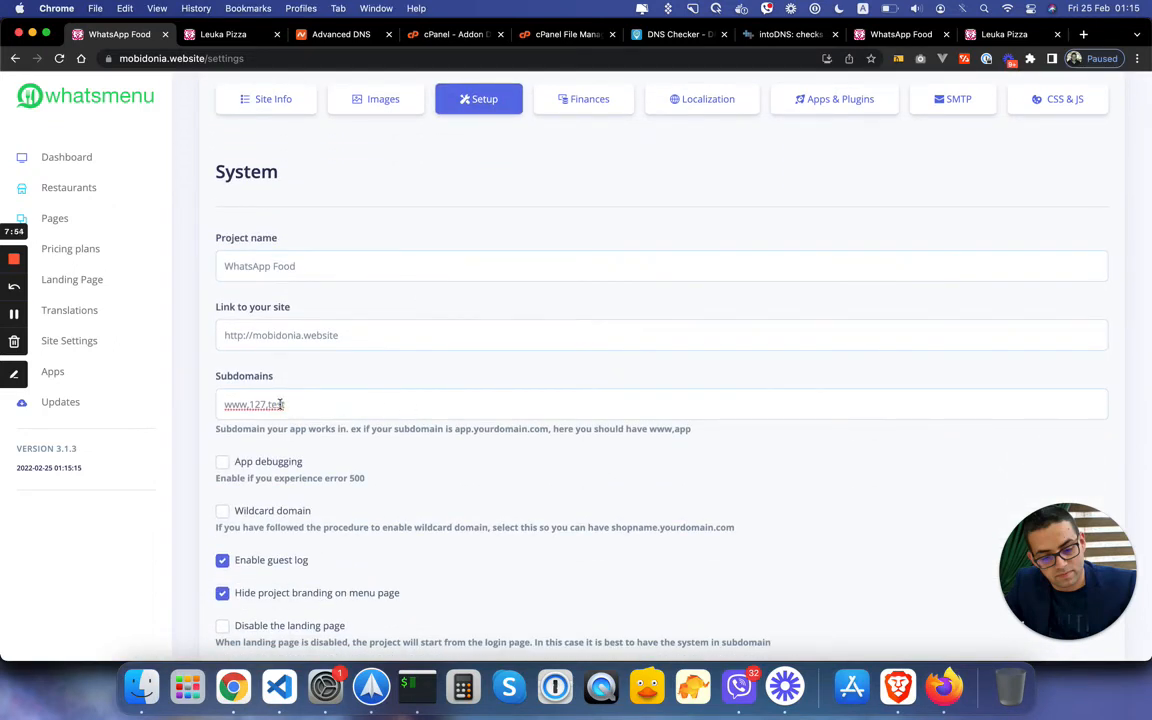
double_click(281, 404)
Step: Reload test.mobidonia.link in its browser tab to check the restaurant's menu page
left_click(997, 36)
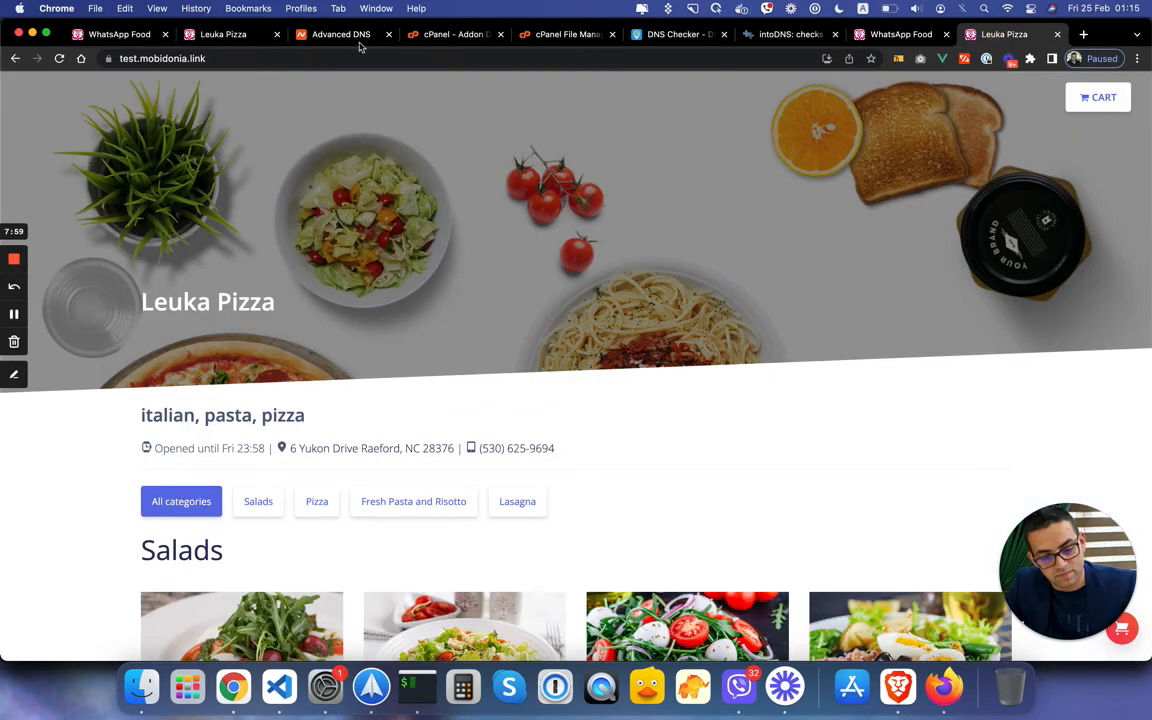
left_click(257, 57)
key("Return")
Step: Review the CNAME records for mobidonia.link in Namecheap and the addon domain form and list in cPanel
left_click(350, 36)
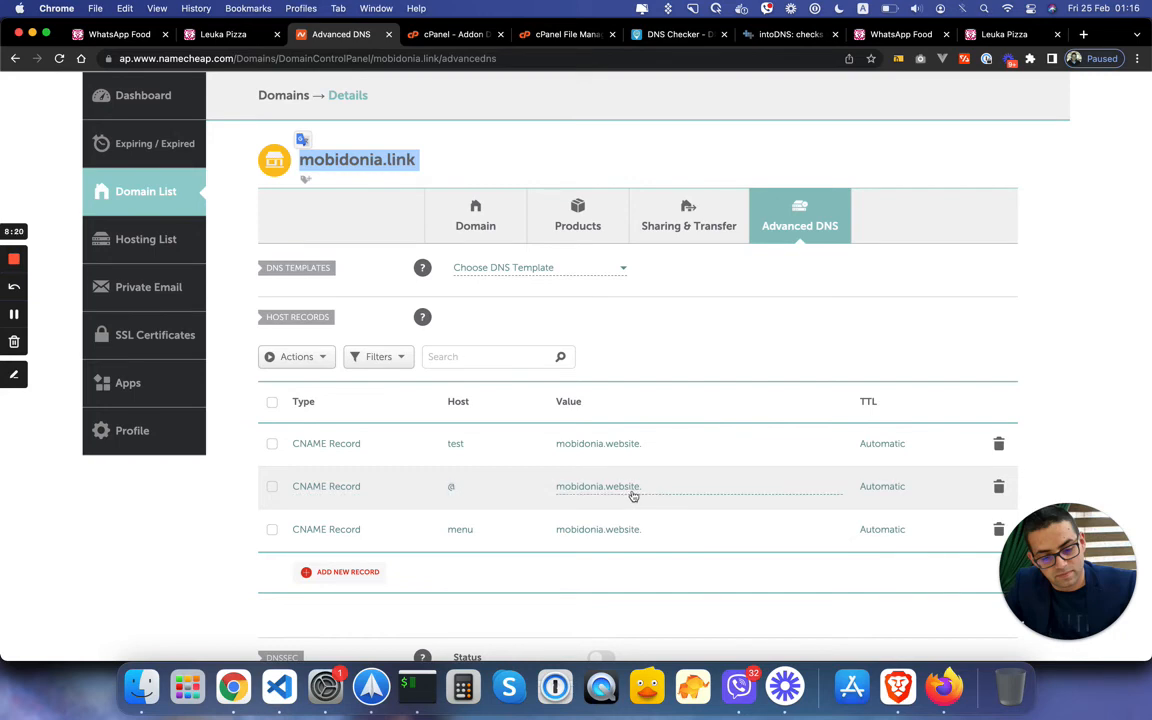
left_click(440, 34)
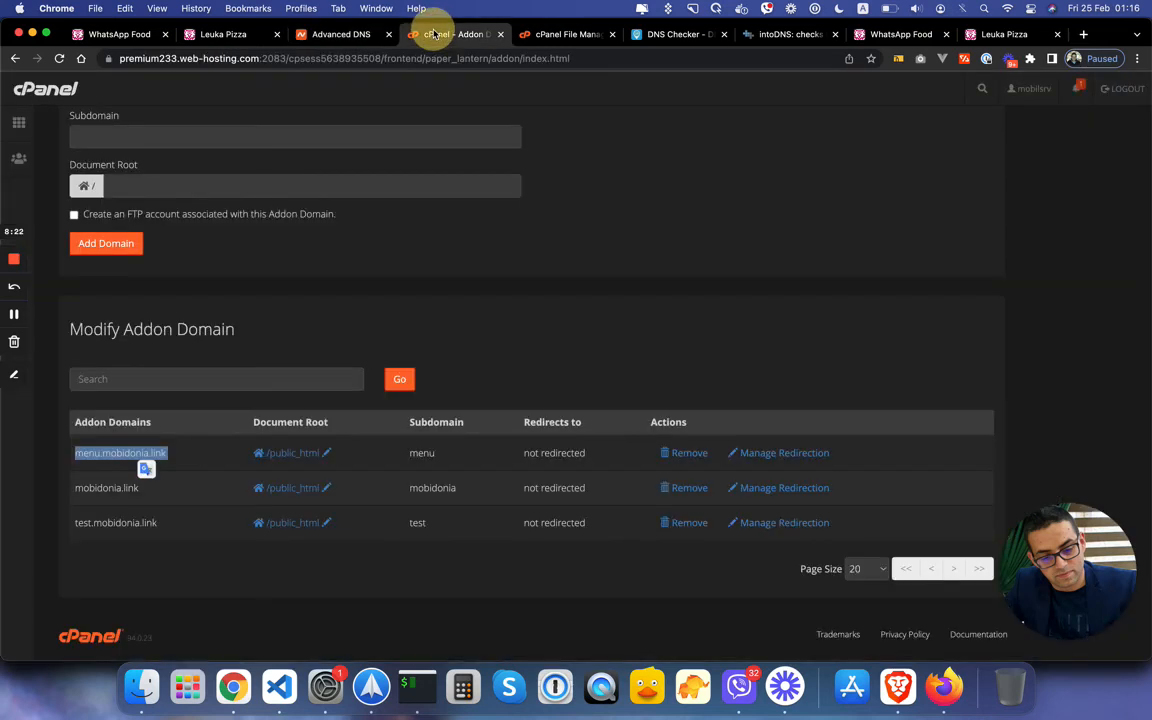
scroll(314, 254, "up", 5)
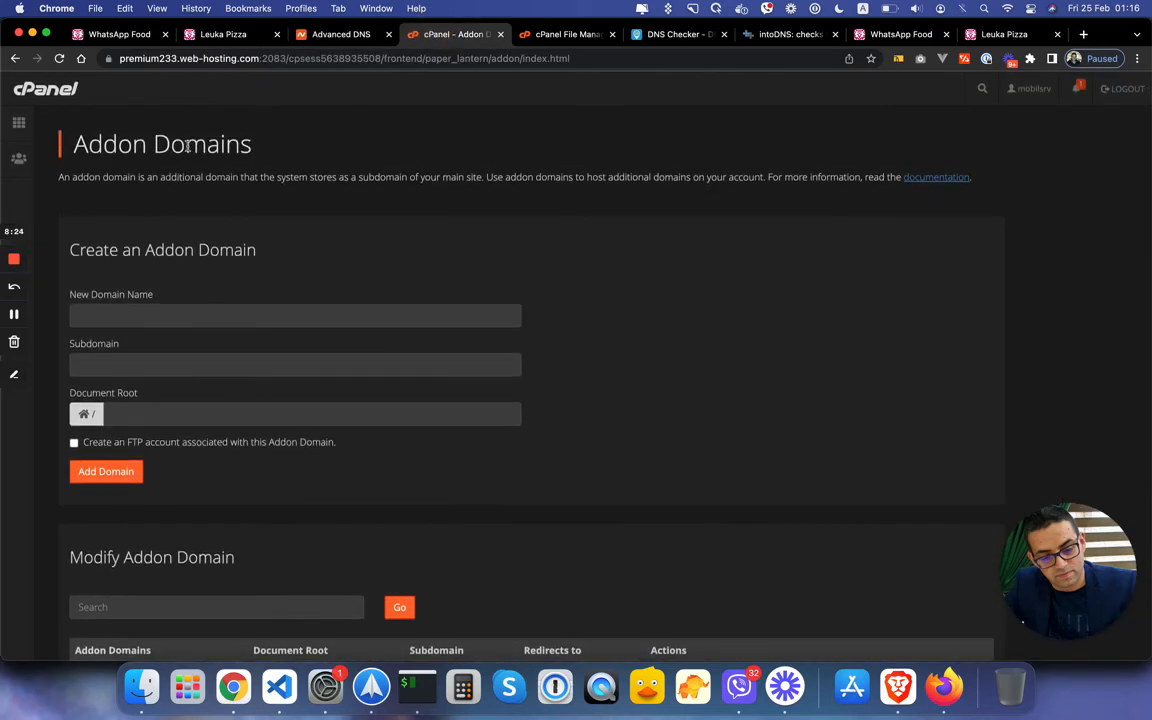
left_click(122, 414)
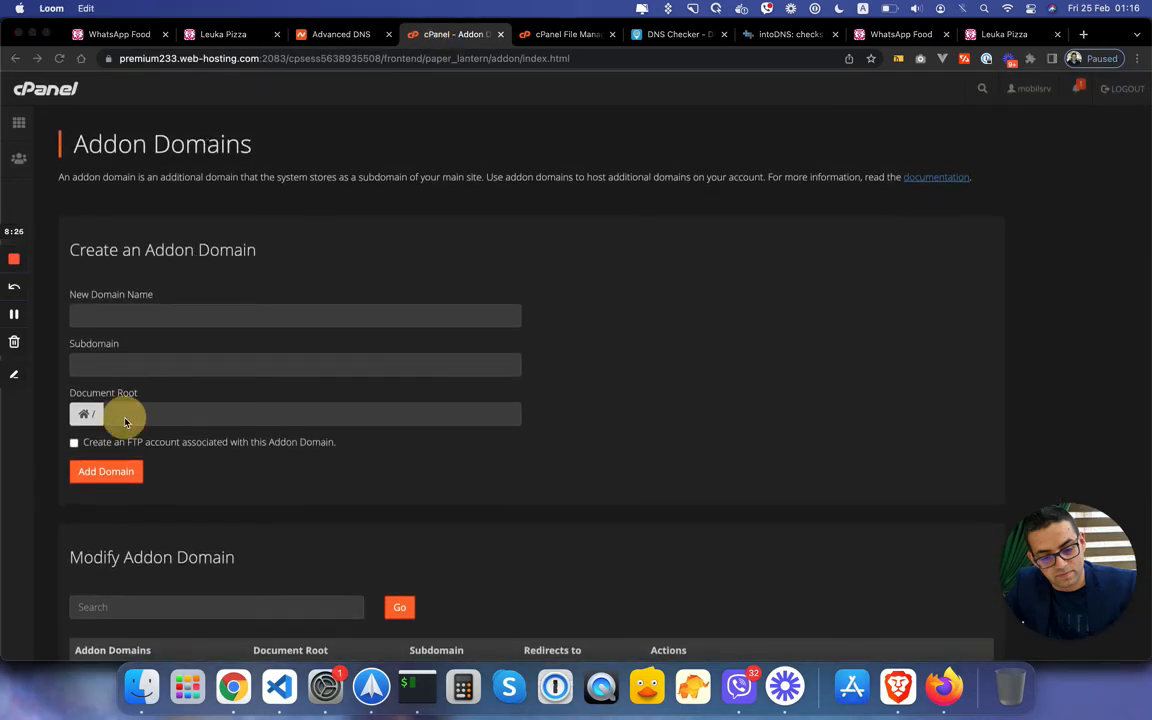
scroll(167, 473, "down", 2)
double_click(120, 596)
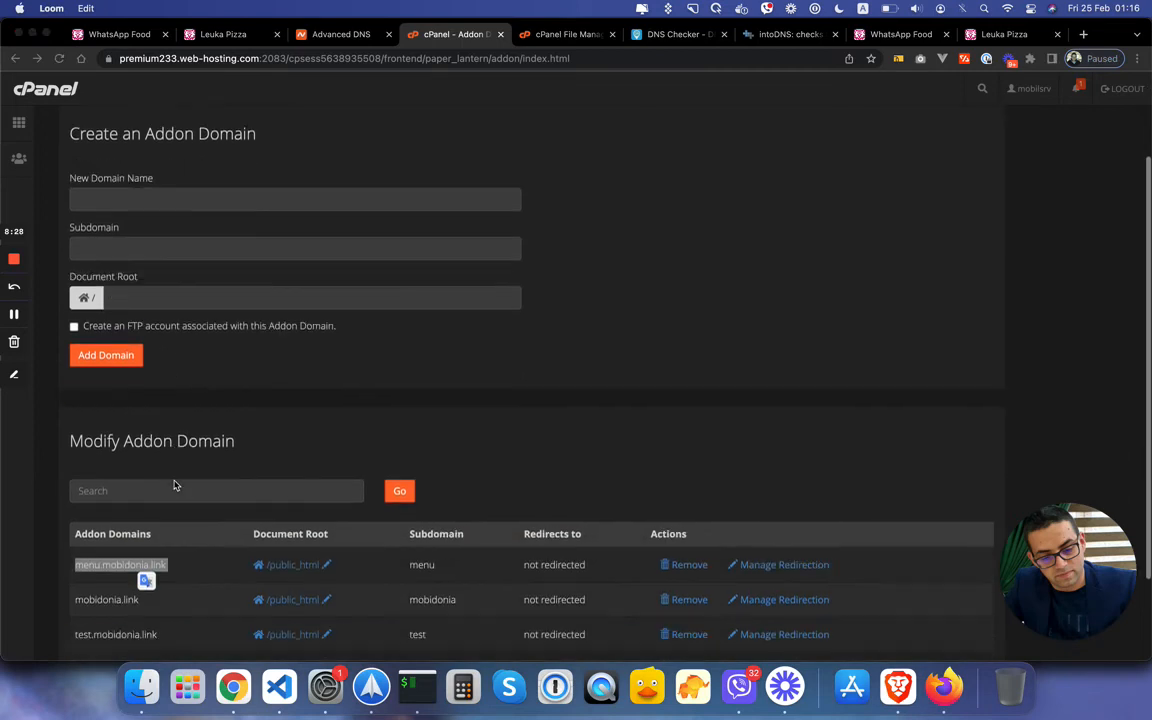
scroll(150, 600, "down", 3)
scroll(173, 485, "up", 3)
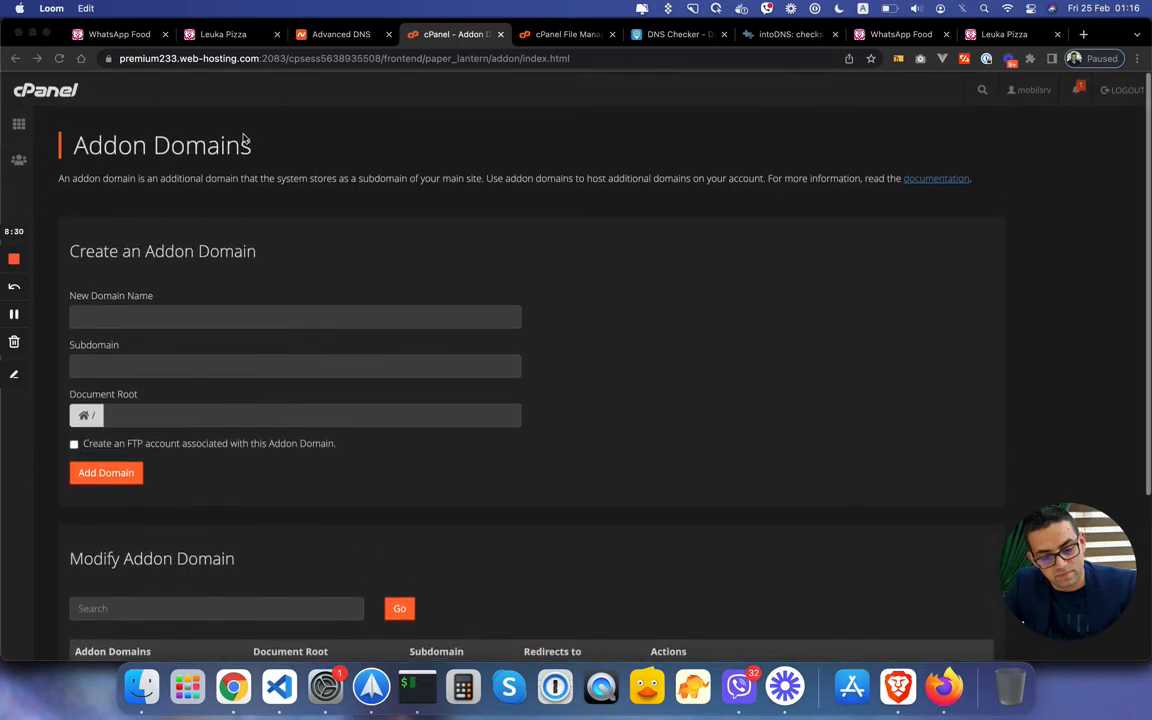
Step: Return to the Whatsmenu admin and open the Apps settings of Leuka Pizza from page 2 of the restaurants list
left_click(122, 36)
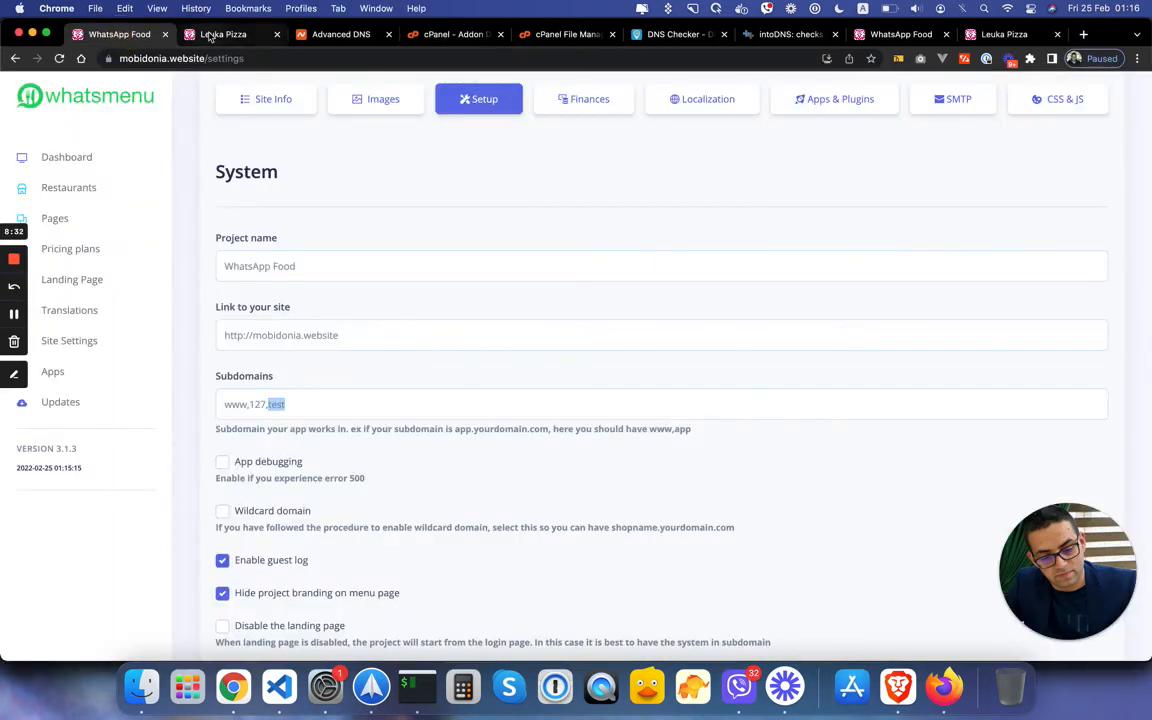
left_click(88, 187)
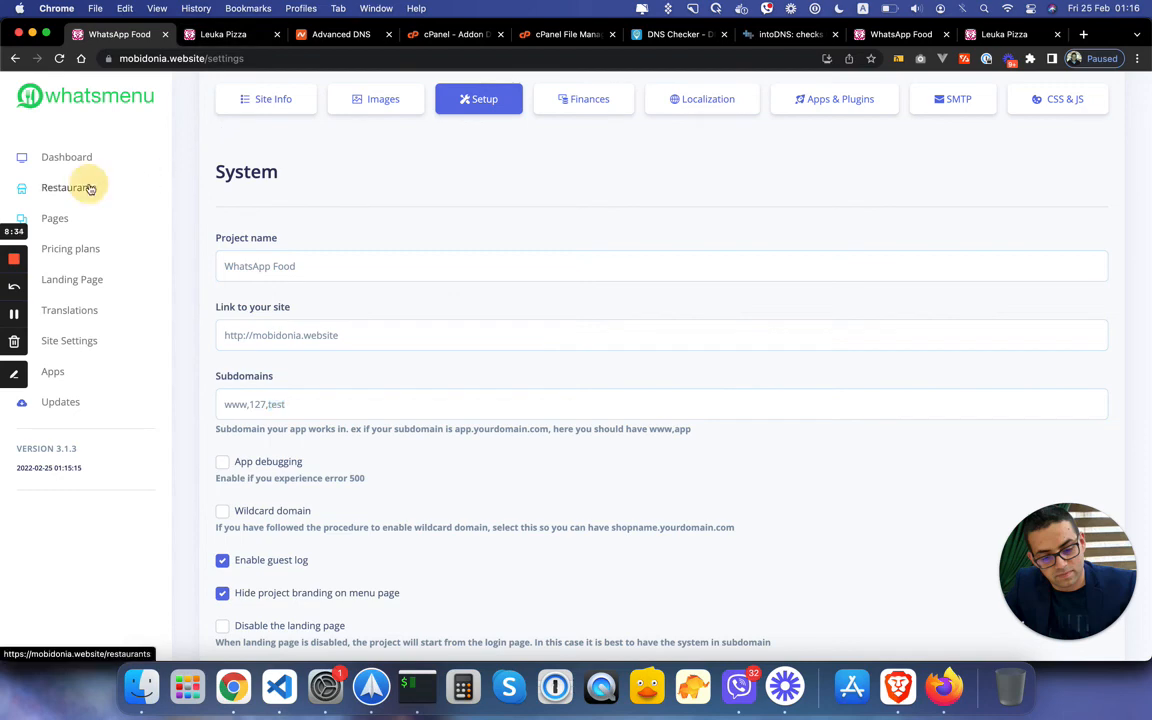
scroll(280, 346, "down", 5)
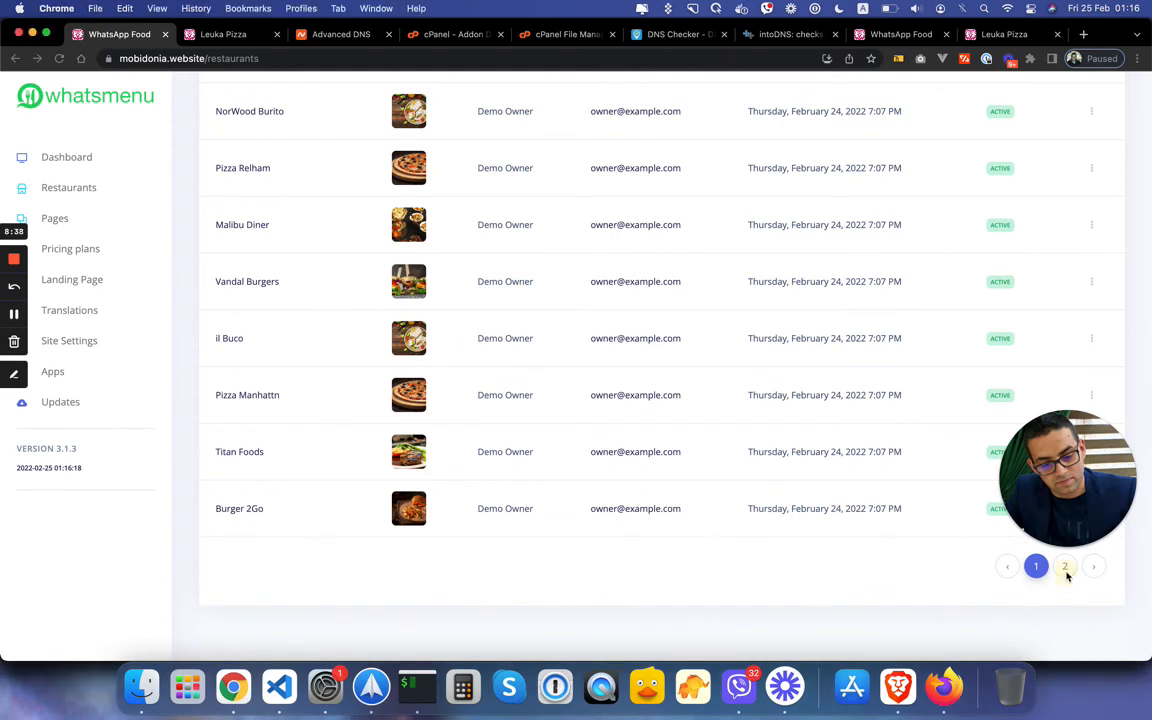
left_click(1066, 568)
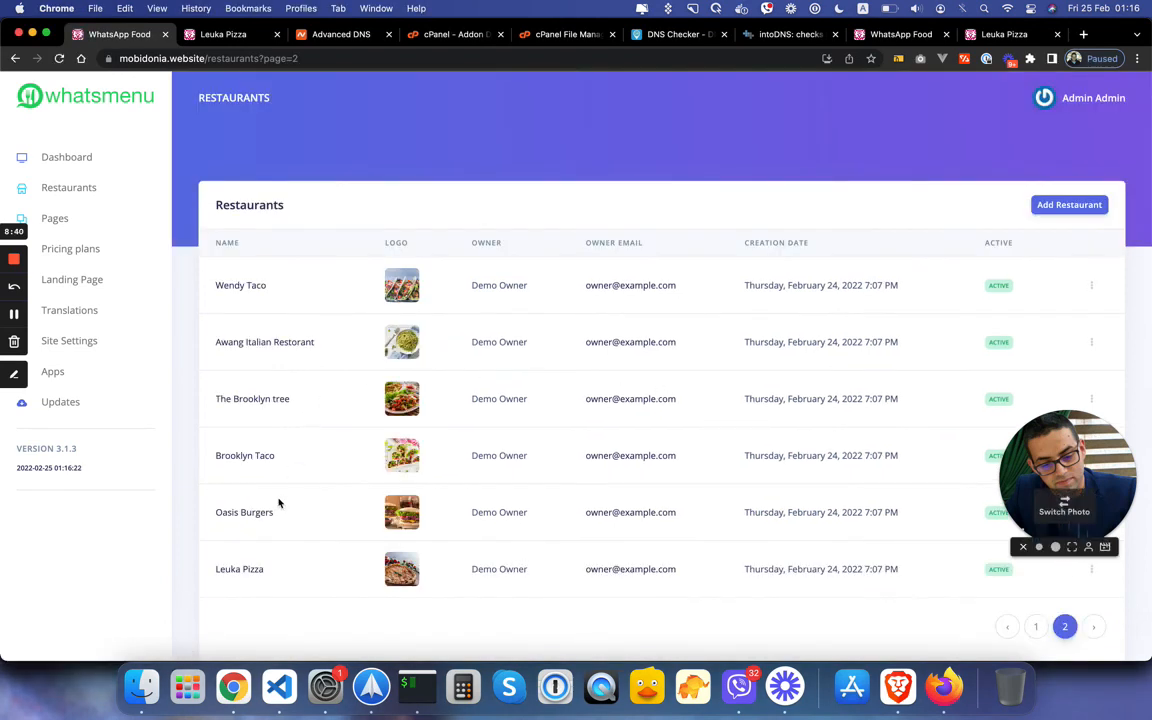
left_click(247, 578)
left_click_drag(505, 186, 526, 186)
left_click(524, 186)
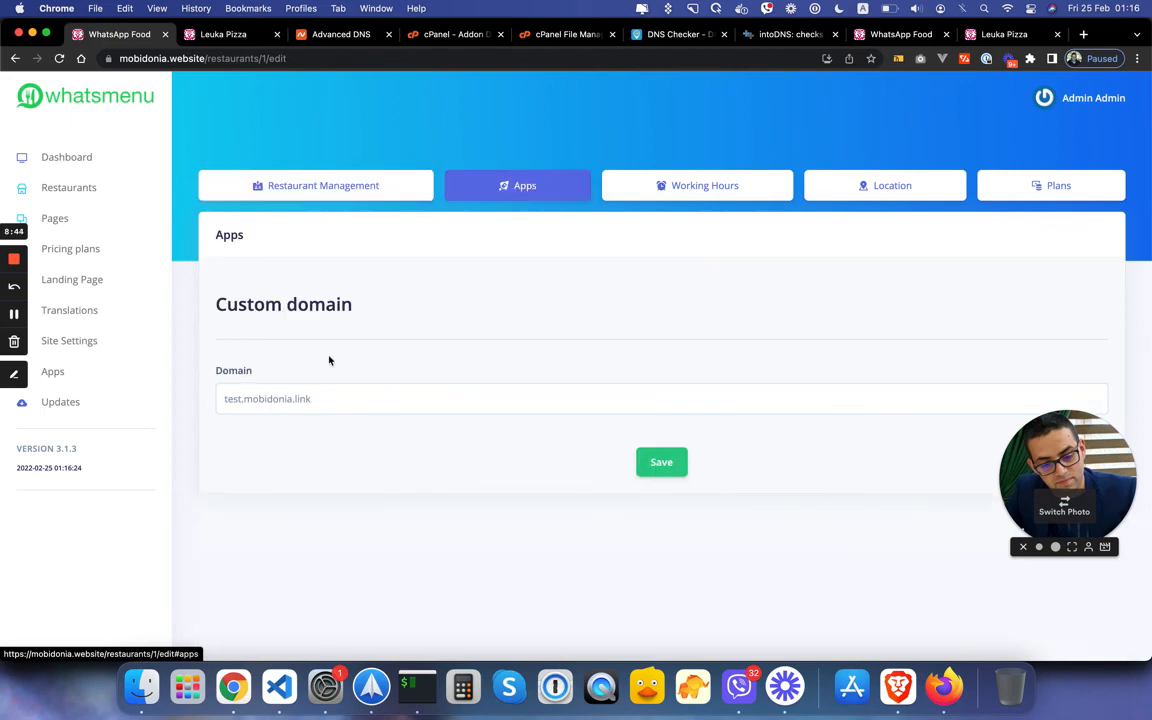
Step: Compare Leuka Pizza's custom domain with the address of its live menu page
left_click_drag(341, 402, 200, 399)
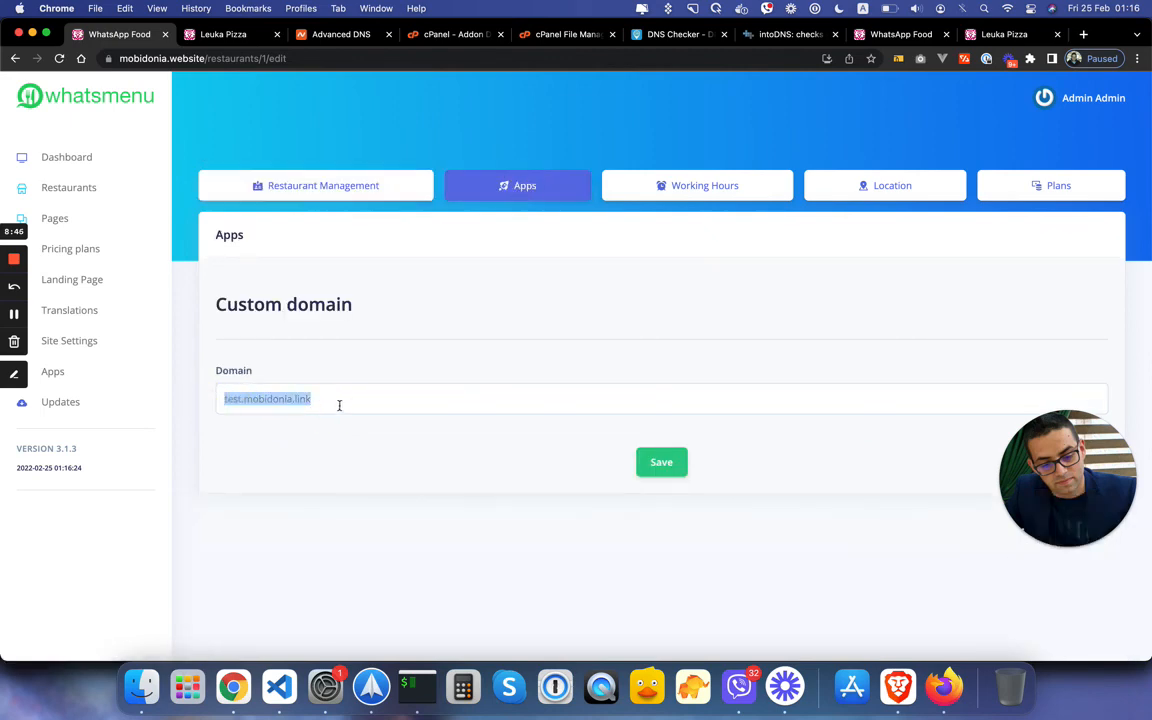
left_click(335, 401)
left_click(1000, 34)
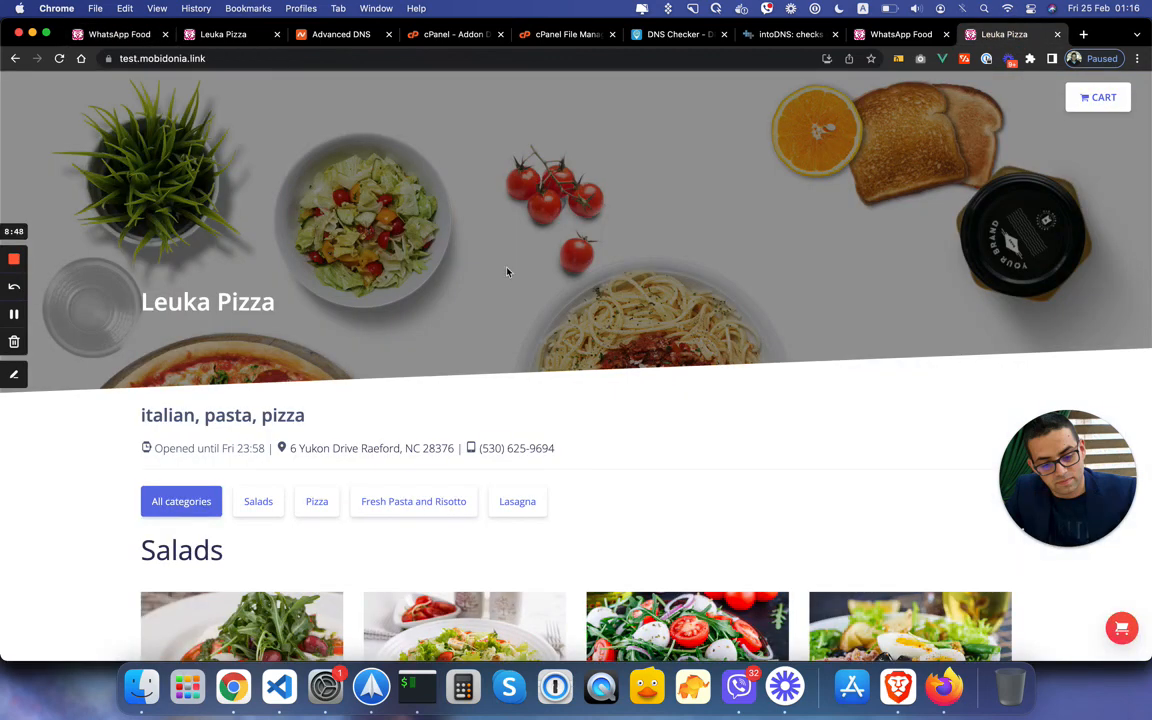
left_click(152, 58)
double_click(190, 59)
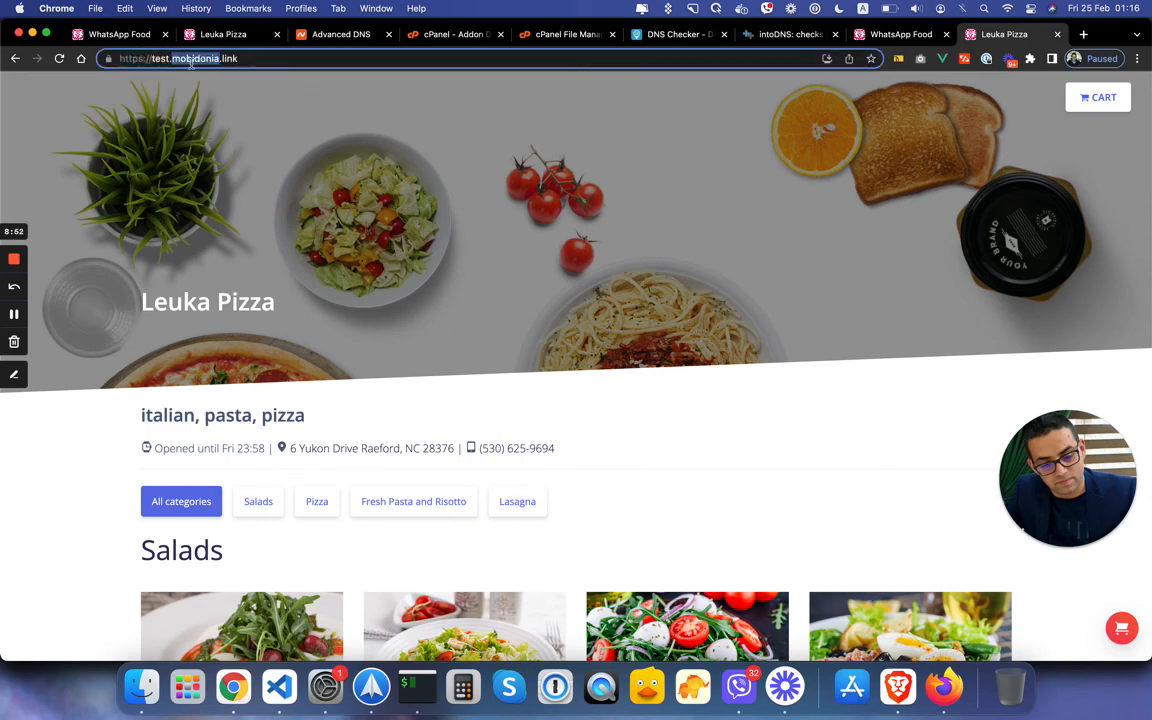
Step: Open the Site Settings in the Whatsmenu admin
left_click(117, 34)
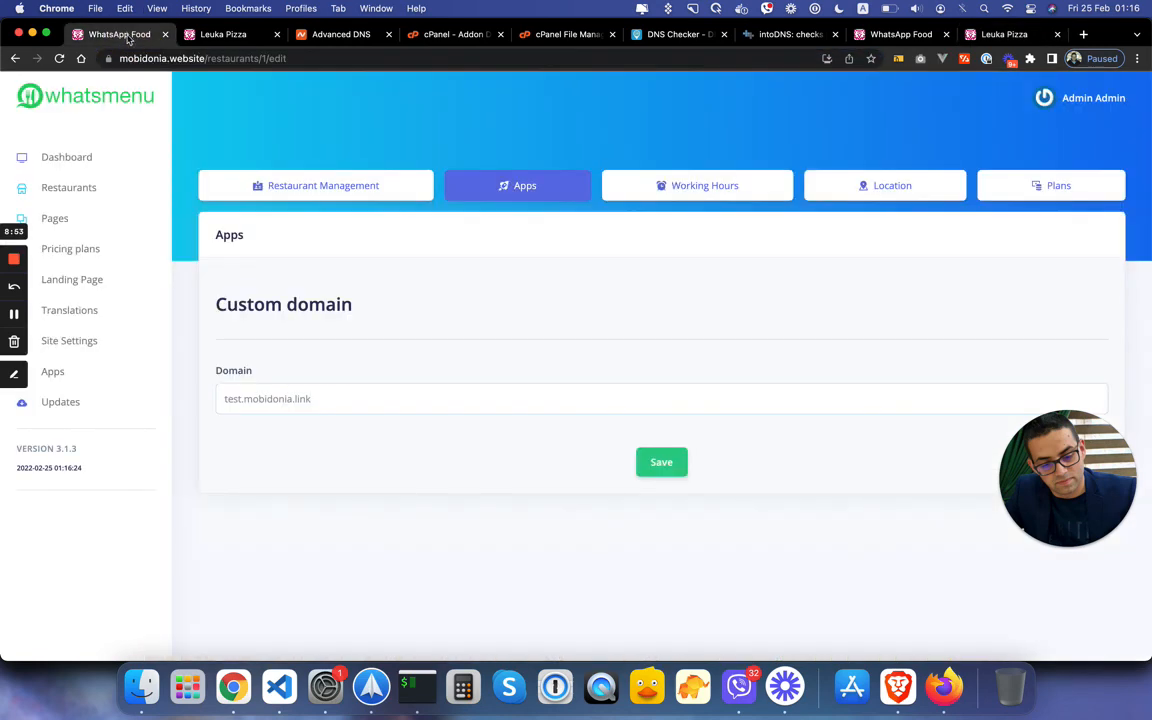
left_click(68, 349)
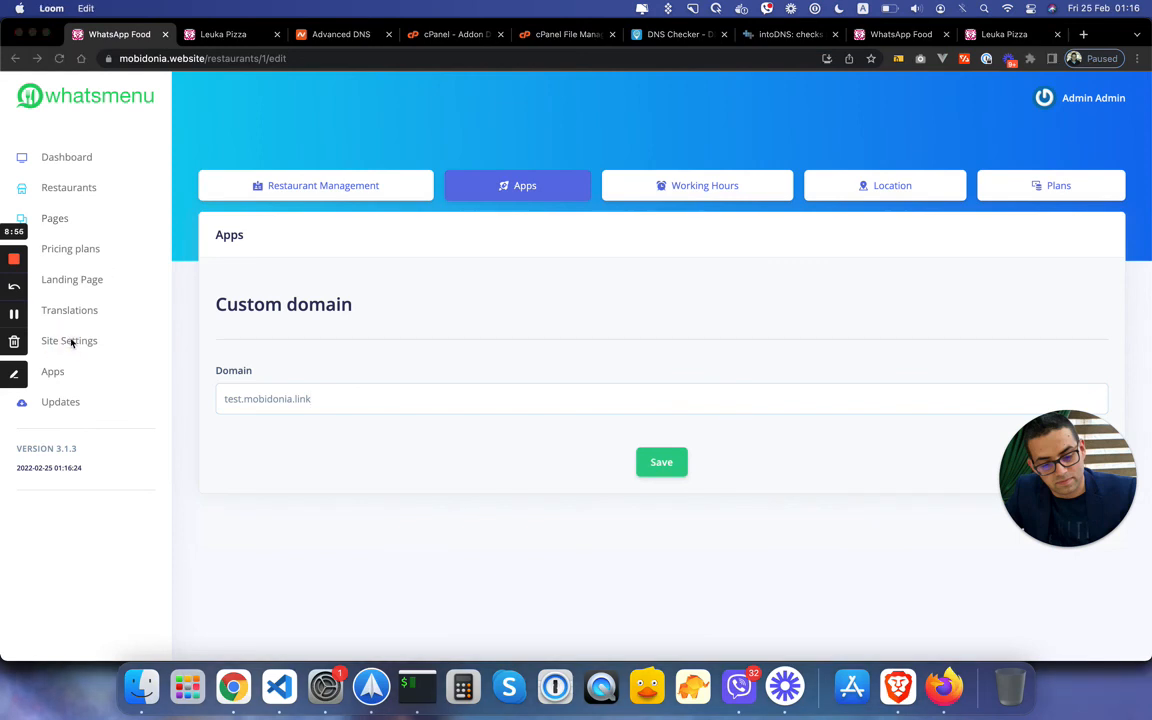